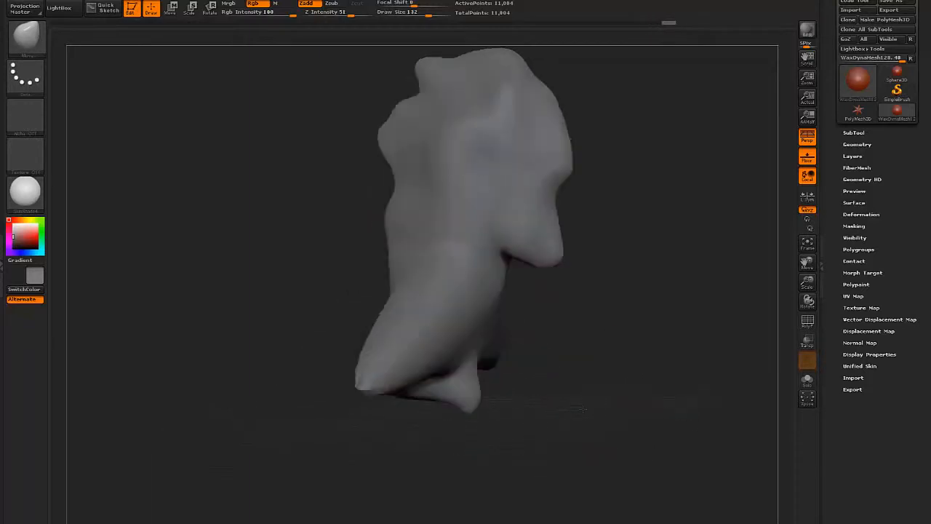
- Reshape the front profile of the head at the chin, nose and forehead with the Move brush
left_click_drag(491, 258, 511, 261)
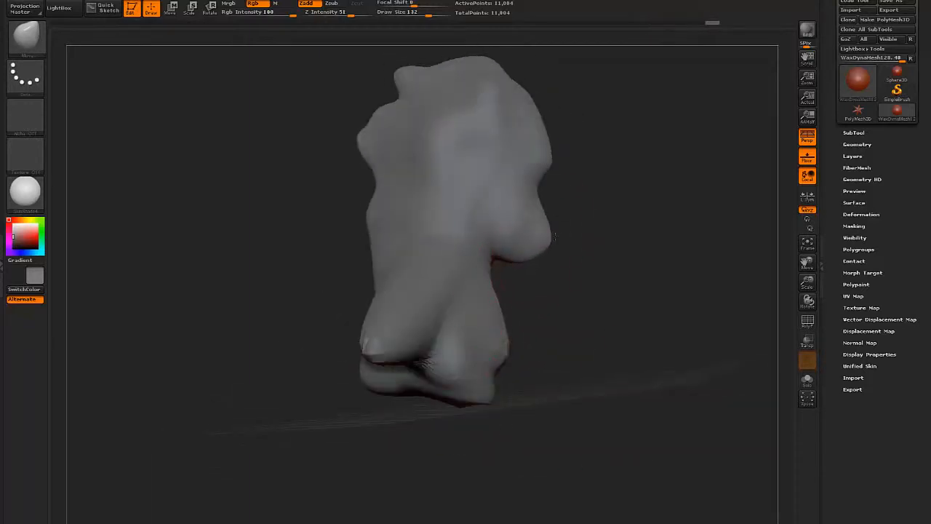
left_click_drag(538, 227, 550, 222)
left_click_drag(541, 182, 552, 179)
left_click_drag(528, 94, 536, 92)
mouse_move(619, 218)
left_mouse_down()
mouse_move(402, 239)
mouse_move(570, 252)
mouse_move(553, 305)
left_mouse_up()
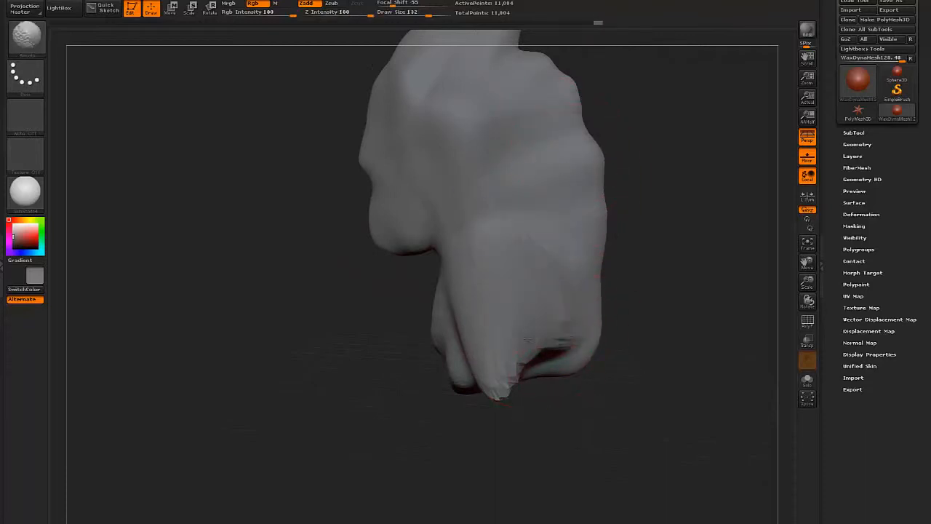
- Pull out the shoulders and fill out the chest and back at the base of the bust with the Move brush
left_click_drag(374, 370, 426, 253)
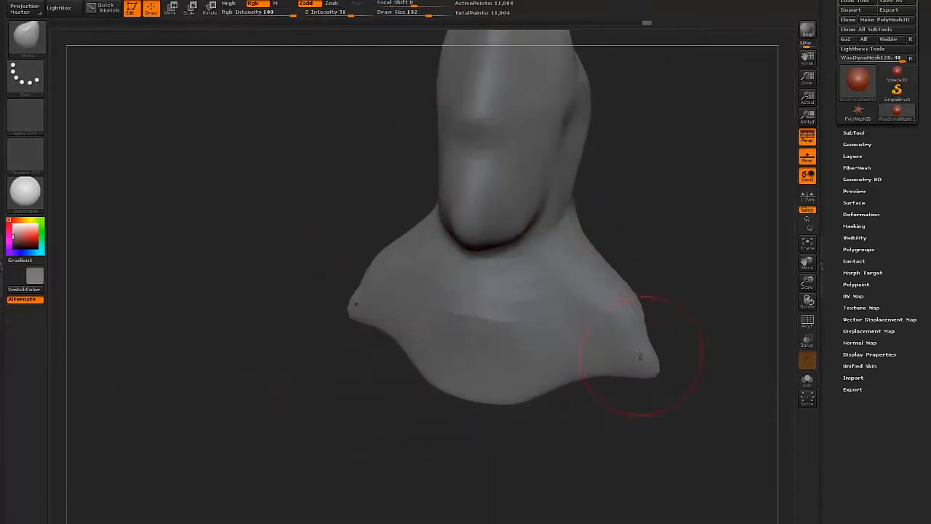
mouse_move(665, 353)
left_mouse_down()
mouse_move(416, 246)
mouse_move(450, 310)
mouse_move(541, 366)
left_mouse_up()
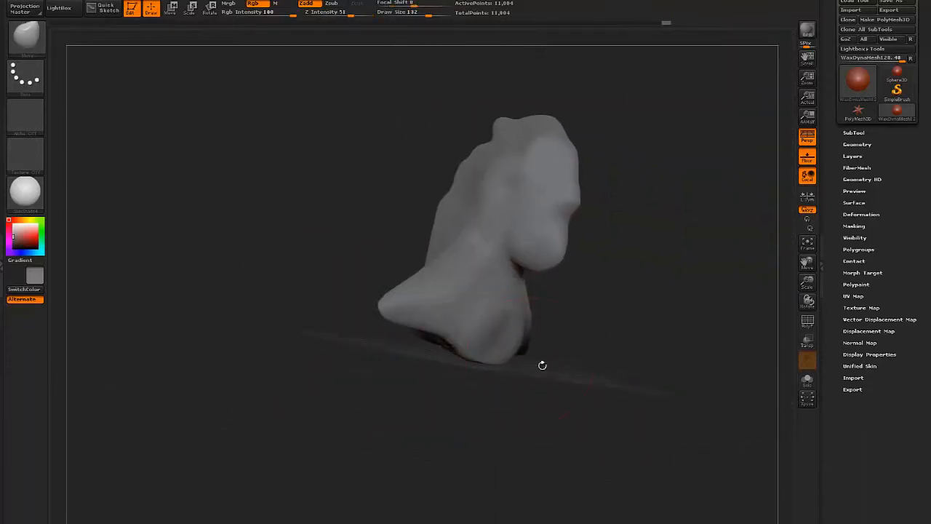
mouse_move(342, 342)
left_mouse_down()
mouse_move(389, 275)
mouse_move(333, 239)
mouse_move(343, 270)
mouse_move(342, 219)
mouse_move(292, 274)
left_mouse_up()
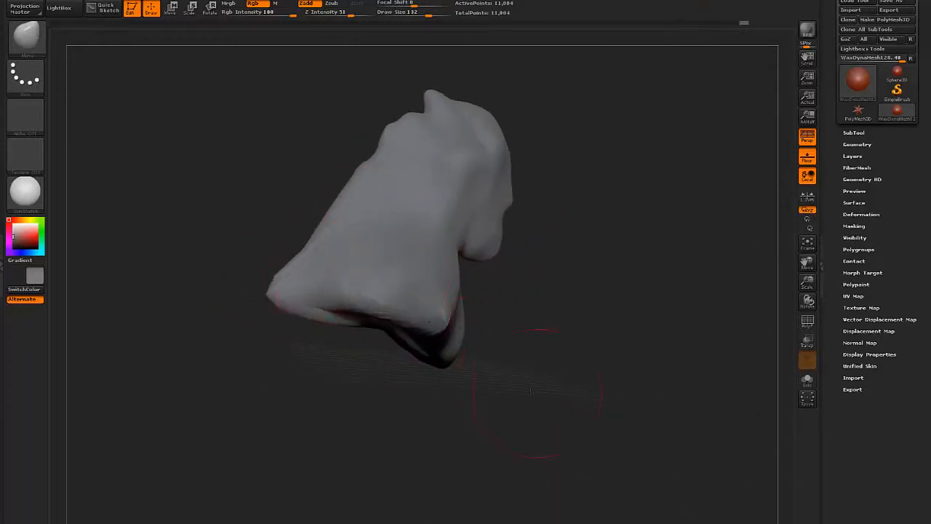
mouse_move(530, 390)
left_mouse_down()
mouse_move(466, 246)
mouse_move(476, 191)
left_mouse_up()
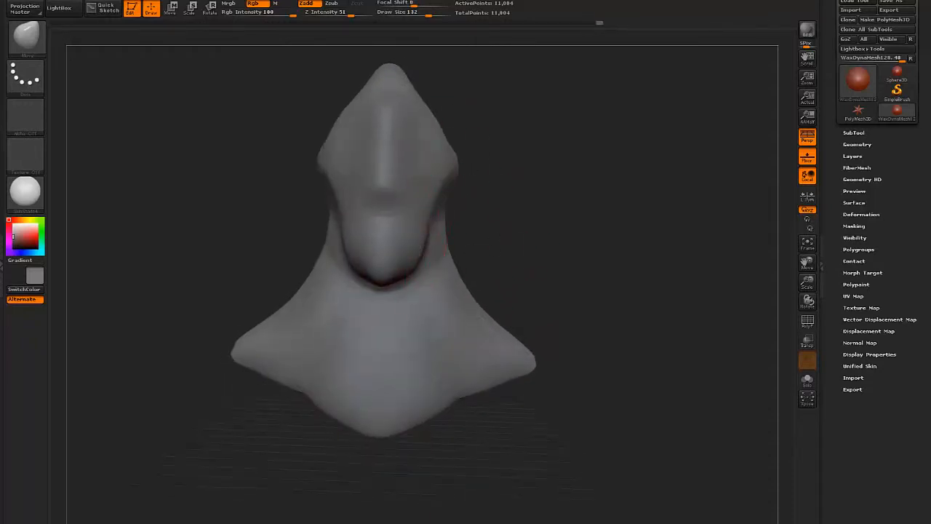
- Narrow the jaw and cheekbones and widen the crown into a rounder skull, smoothing its side
left_click_drag(424, 254, 410, 271)
mouse_move(480, 200)
left_mouse_down()
mouse_move(535, 178)
mouse_move(474, 155)
mouse_move(434, 165)
left_mouse_up()
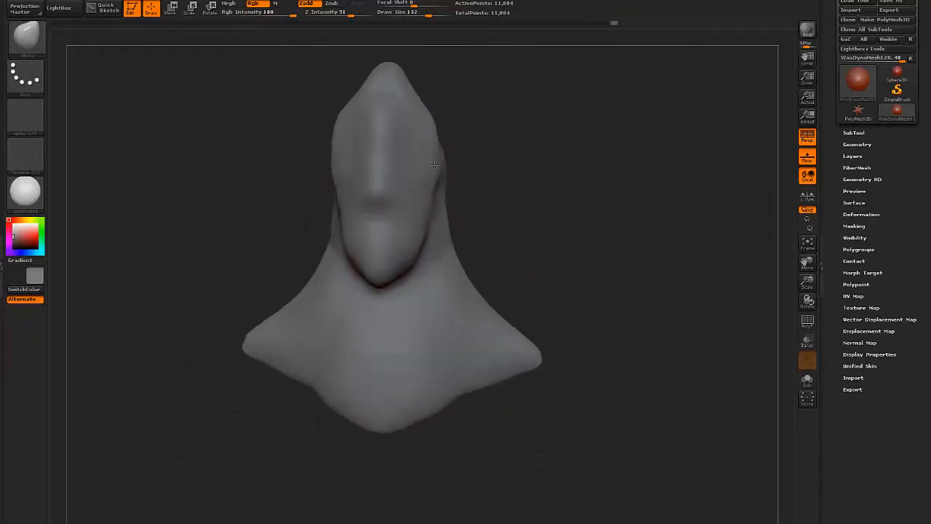
mouse_move(509, 189)
left_mouse_down()
mouse_move(611, 233)
mouse_move(597, 211)
left_mouse_up()
left_click_drag(384, 70, 371, 61)
left_click_drag(553, 174, 484, 242)
mouse_move(447, 90)
left_mouse_down()
mouse_move(460, 78)
mouse_move(452, 62)
mouse_move(480, 90)
left_mouse_up()
mouse_move(542, 313)
left_mouse_down()
mouse_move(557, 301)
mouse_move(573, 243)
mouse_move(598, 233)
left_mouse_up()
left_click_drag(322, 109, 357, 113, "shift")
- Refine the silhouette of the neck, shoulders and lower chest with the Move and Smooth brushes
left_click_drag(539, 197, 593, 236)
left_click_drag(254, 162, 178, 258, "shift")
left_click_drag(258, 458, 280, 495, "shift")
mouse_move(509, 415)
left_mouse_down()
mouse_move(407, 386)
mouse_move(543, 226)
mouse_move(505, 395)
left_mouse_up()
left_click_drag(572, 383, 566, 371)
mouse_move(619, 349)
left_mouse_down()
mouse_move(702, 372)
mouse_move(652, 400)
left_mouse_up()
mouse_move(549, 311)
left_mouse_down()
mouse_move(551, 292)
mouse_move(585, 304)
left_mouse_up()
mouse_move(661, 293)
left_mouse_down()
mouse_move(542, 298)
mouse_move(713, 196)
left_mouse_up()
mouse_move(713, 197)
left_mouse_down("alt")
mouse_move(620, 248)
mouse_move(499, 207)
left_mouse_up("alt")
- Carve the two eye sockets and raise the cheekbones below them with the Standard brush at draw size 44
key("b")
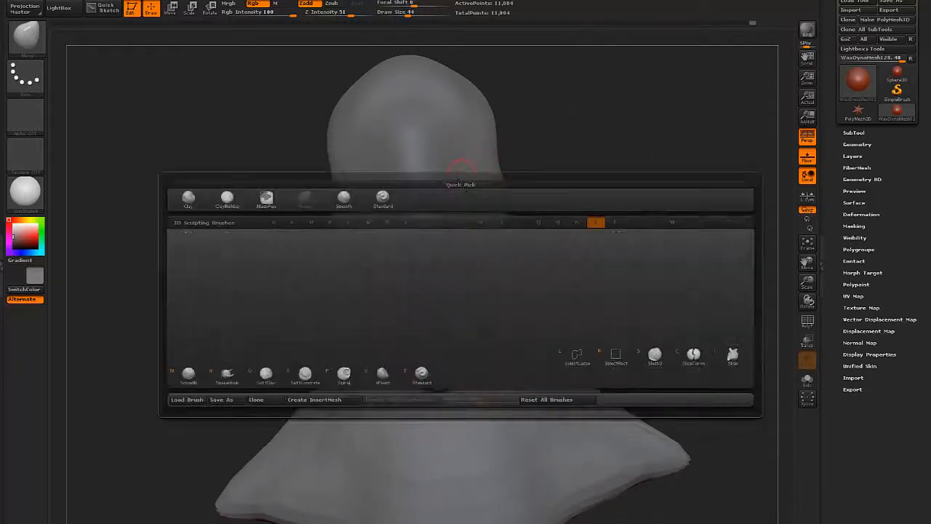
key("s")
key("t")
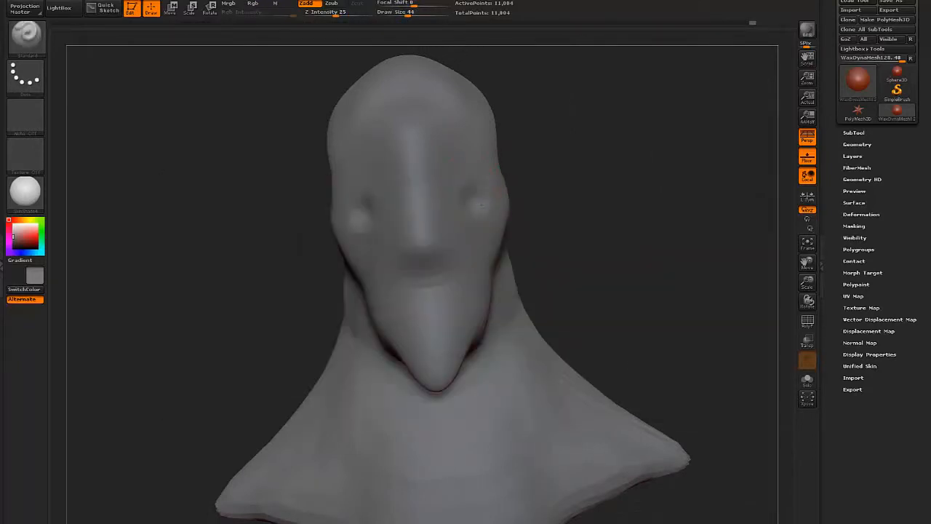
left_click_drag(480, 200, 486, 256)
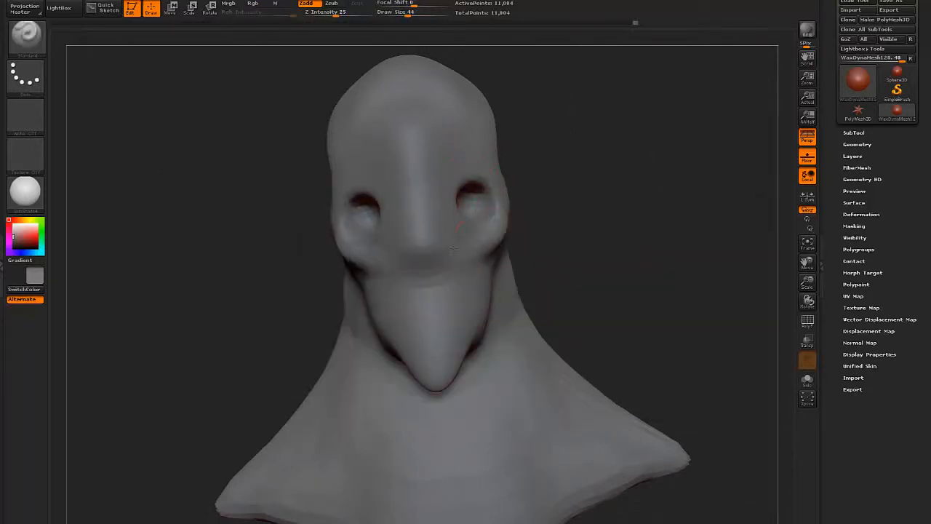
left_click_drag(446, 206, 482, 179)
- Define the cheekbones, the hollows beneath them and the muzzle area below the nose with the Standard brush
left_click_drag(619, 218, 519, 222)
left_click_drag(591, 209, 492, 262)
left_click_drag(364, 280, 465, 284)
left_click_drag(510, 248, 480, 271)
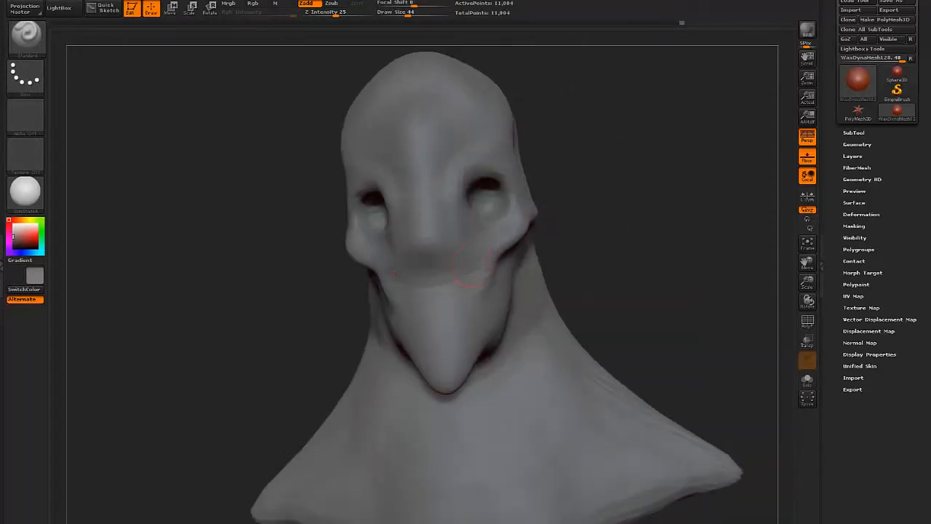
left_click_drag(567, 291, 641, 295)
left_click_drag(547, 297, 466, 291)
left_click_drag(535, 236, 525, 256)
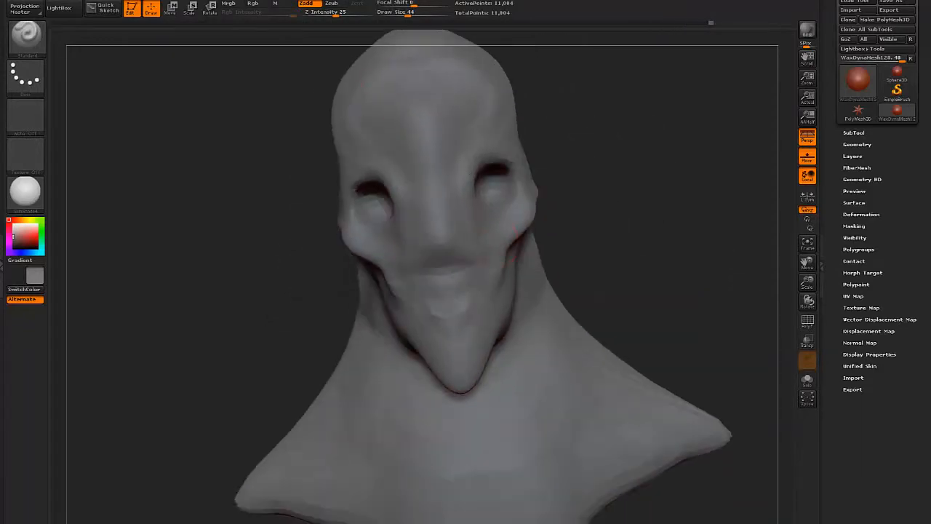
- Sculpt hollowed ears with raised rims on the sides of the head and smooth the temple above them
left_click_drag(313, 175, 608, 157)
mouse_move(397, 391)
left_mouse_down()
mouse_move(300, 351)
mouse_move(281, 364)
left_mouse_up()
left_click_drag(218, 217, 227, 178)
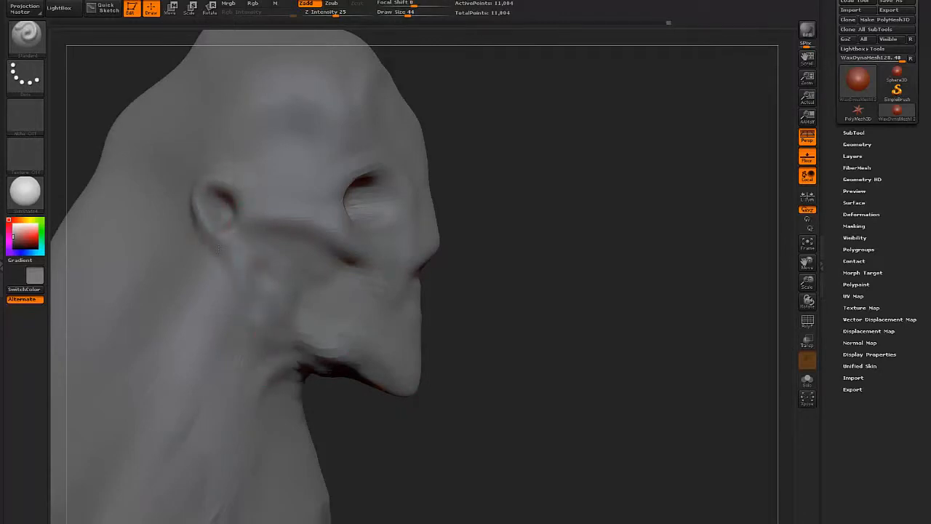
left_click_drag(219, 248, 244, 195)
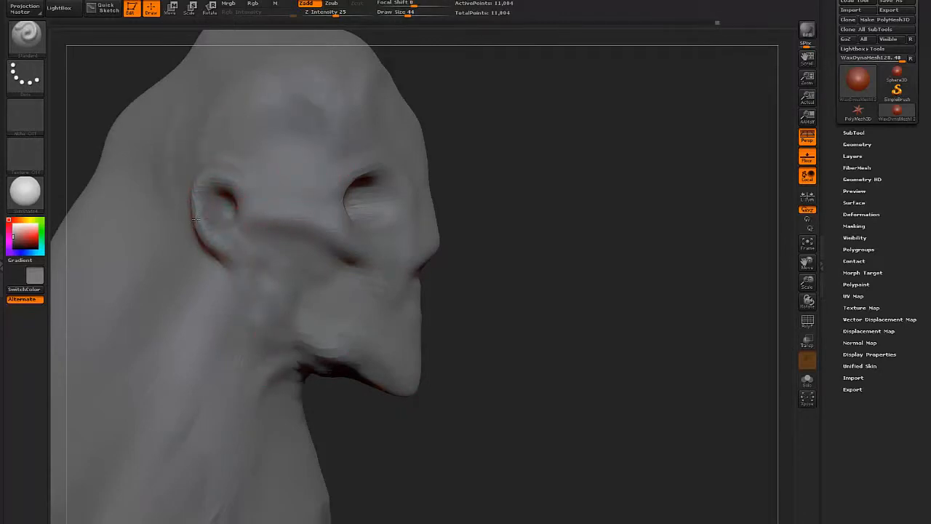
mouse_move(316, 119)
left_mouse_down("shift")
mouse_move(317, 138)
mouse_move(276, 90)
mouse_move(240, 135)
left_mouse_up("shift")
left_click_drag(557, 242, 363, 261)
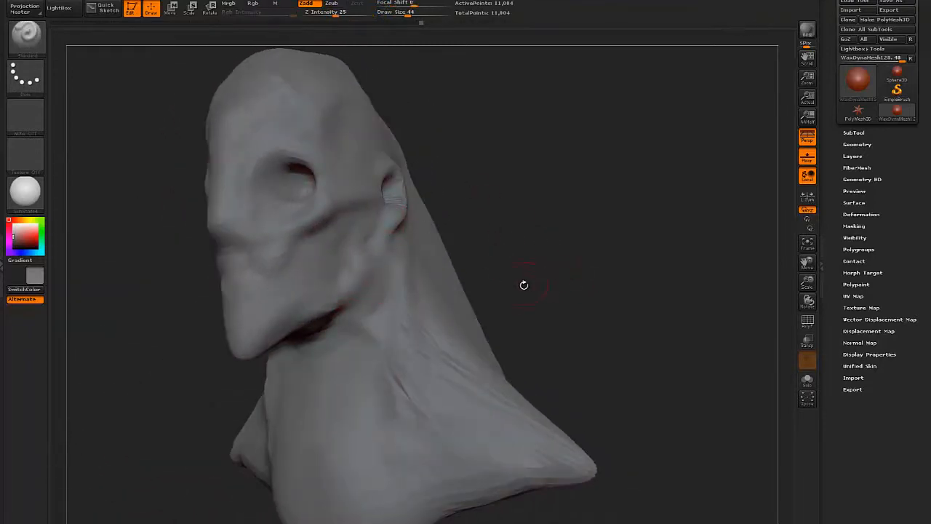
mouse_move(524, 285)
left_mouse_down()
mouse_move(572, 269)
mouse_move(543, 255)
left_mouse_up()
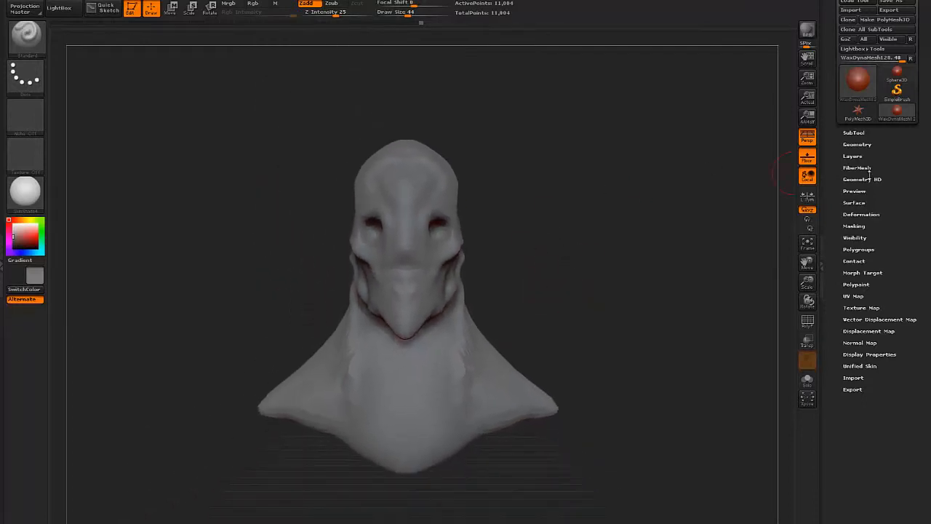
- Remesh the bust with DynaMesh at resolution 64 and check the new wireframe from the side
left_click(857, 144)
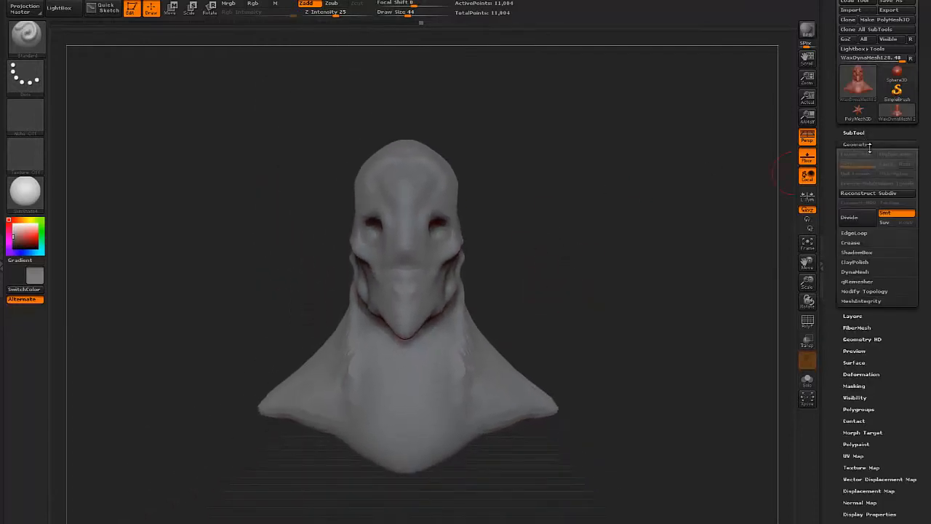
left_click(857, 271)
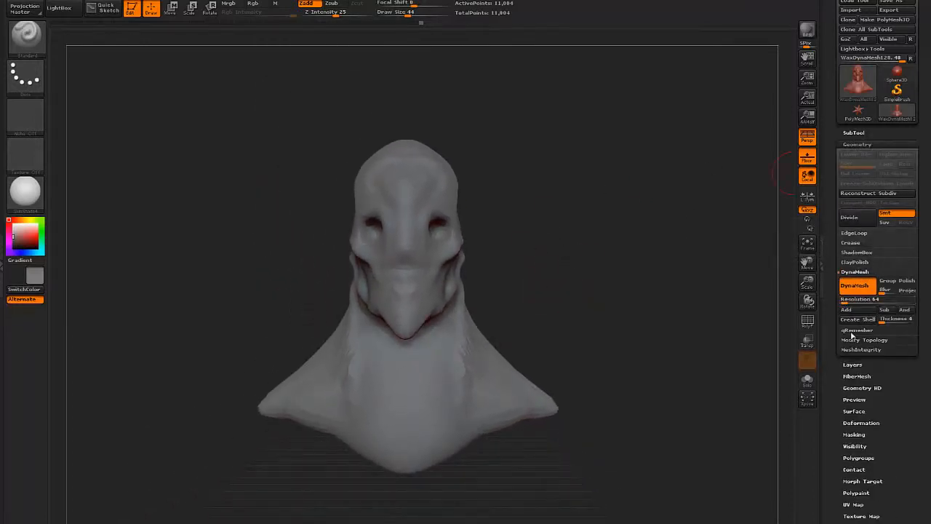
left_click(853, 331)
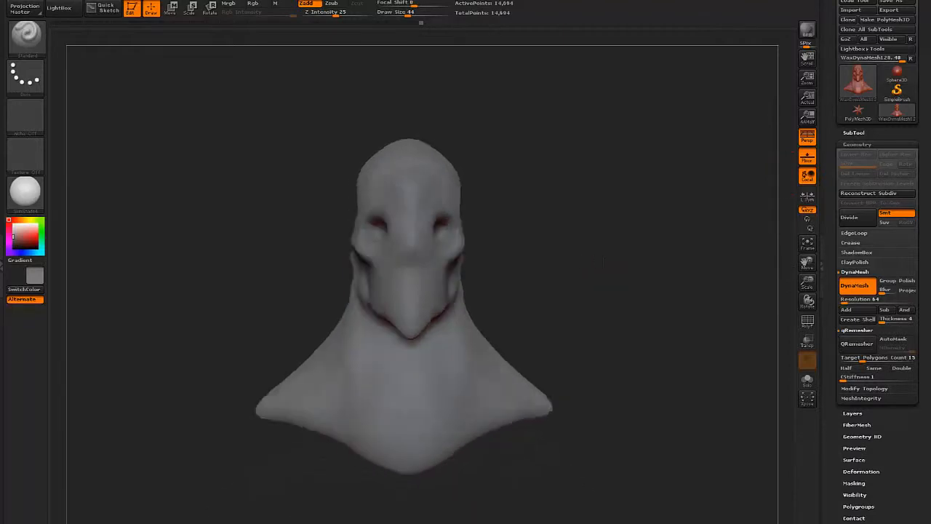
left_click_drag(582, 277, 455, 268)
left_click(807, 321)
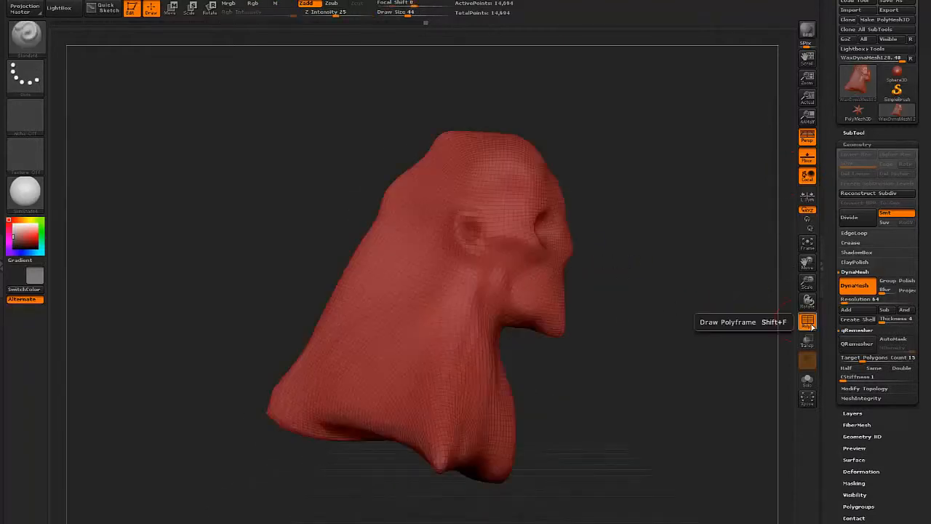
left_click(807, 322)
- Reduce the brush draw size to 32 and remesh the bust with DynaMesh at resolution 112
left_click_drag(699, 331, 547, 281, "shift")
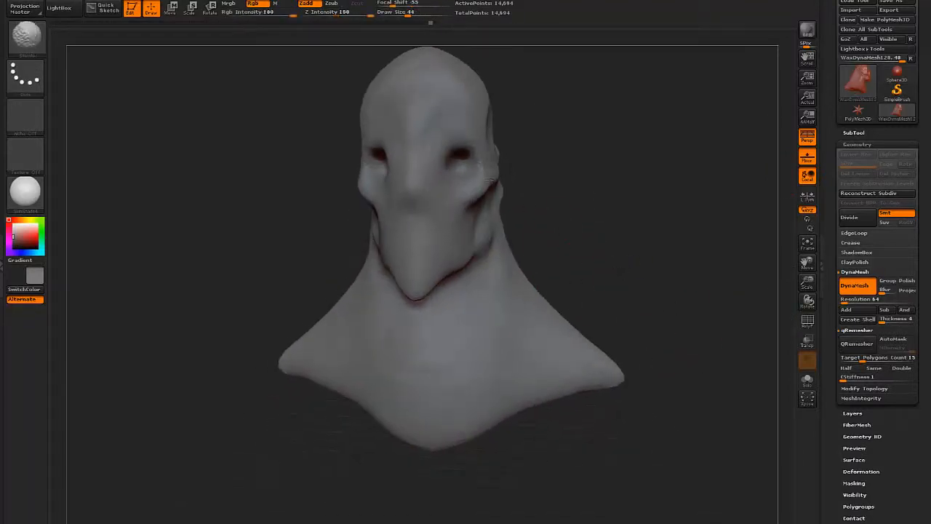
left_click(253, 4)
mouse_move(655, 254)
left_mouse_down()
mouse_move(568, 240)
mouse_move(521, 208)
left_mouse_up()
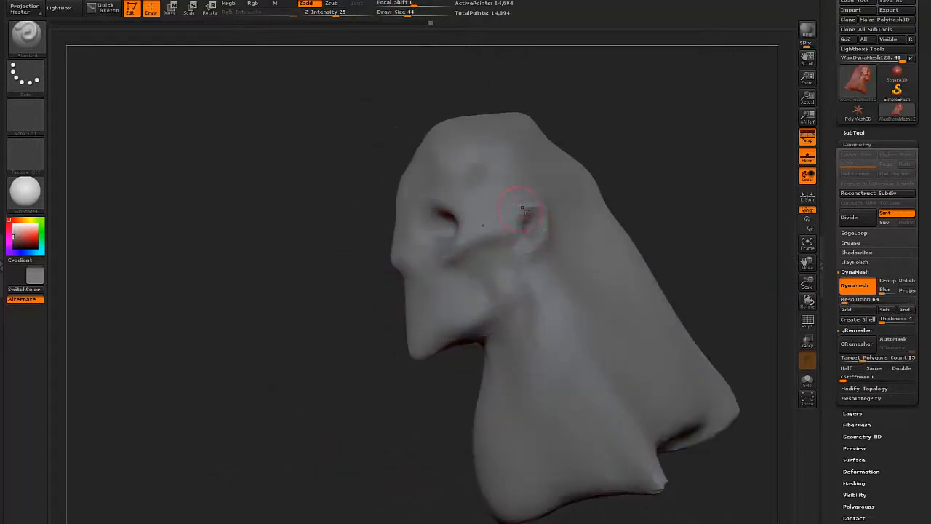
left_click_drag(341, 289, 502, 264)
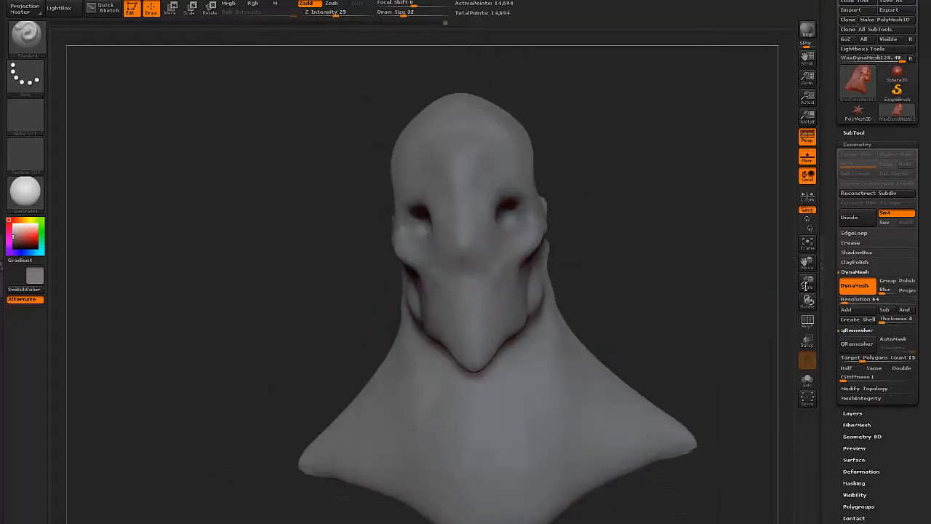
left_click_drag(846, 303, 847, 302)
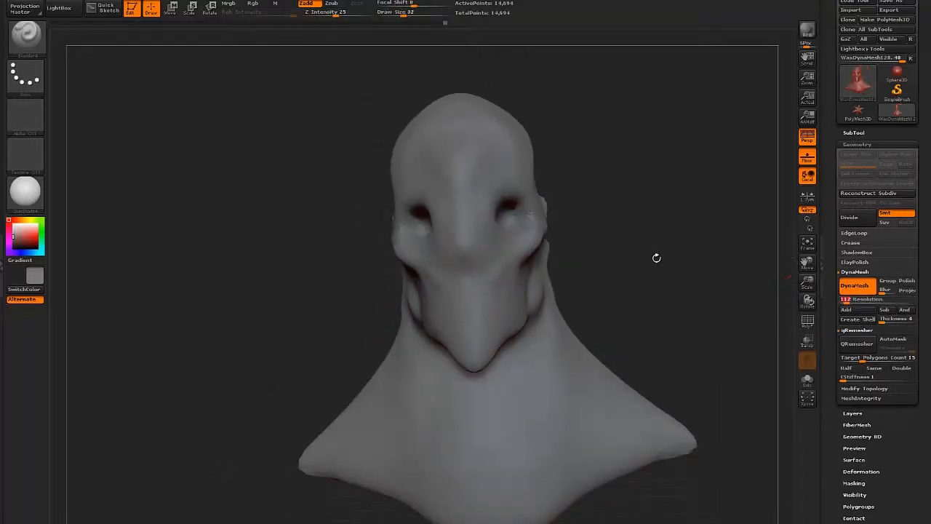
left_click_drag(629, 219, 572, 257, "ctrl")
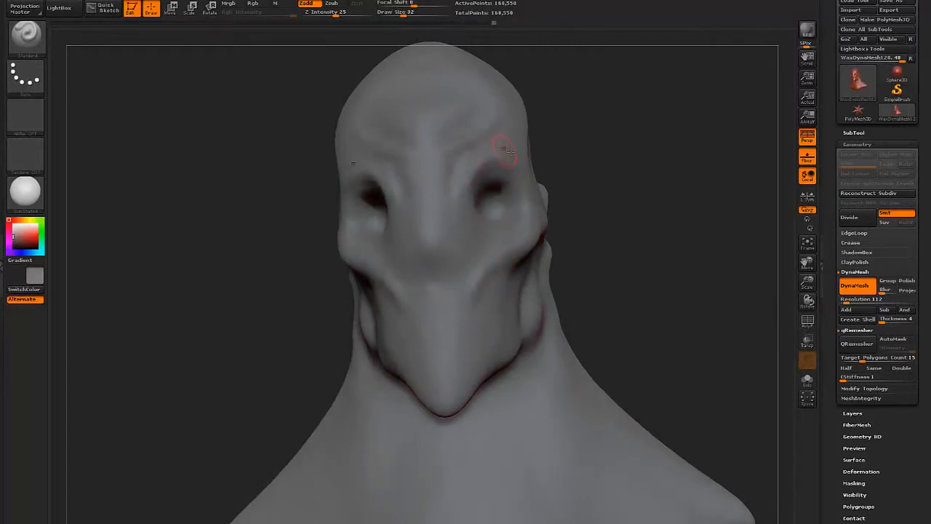
- Sculpt the upper and lower eyelids and the rims around the eyes with small Standard brush strokes
left_click_drag(605, 182, 591, 158)
left_click_drag(473, 199, 531, 200)
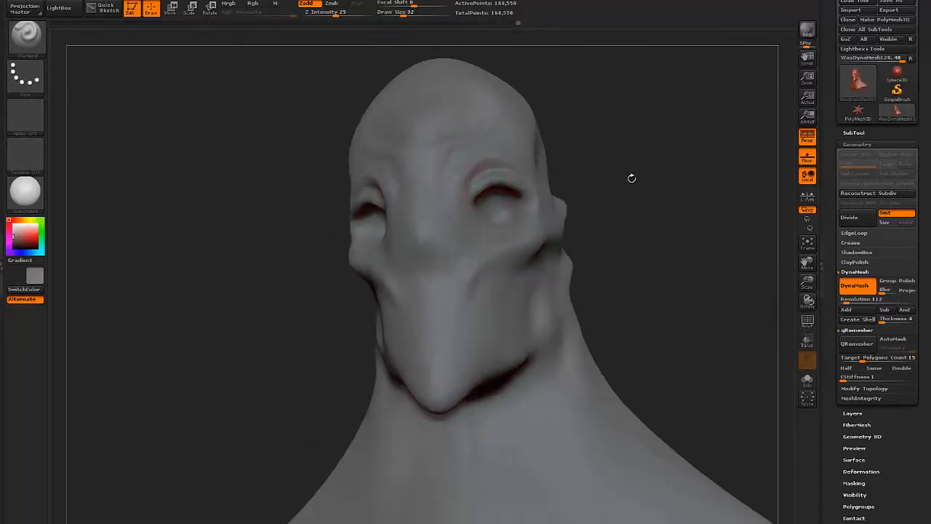
left_click_drag(631, 178, 501, 200)
left_click_drag(634, 201, 471, 221)
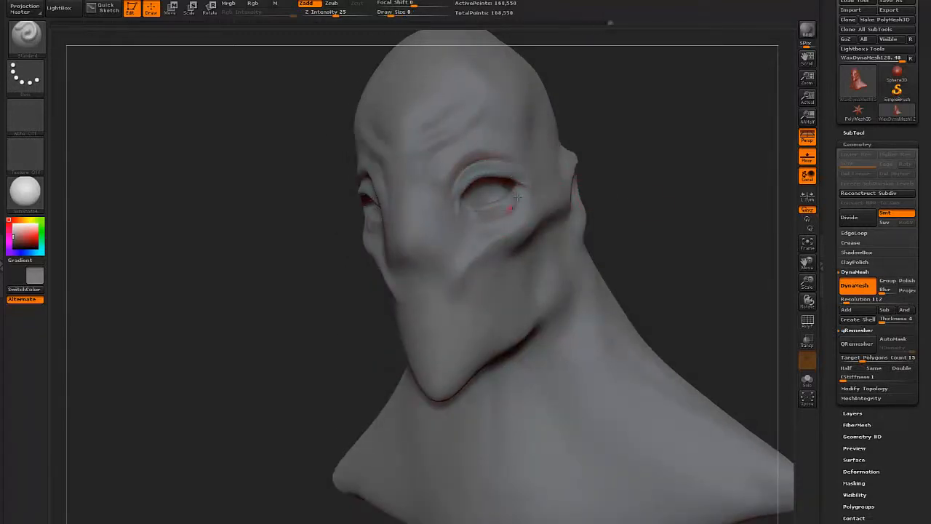
left_click_drag(520, 207, 525, 198, "shift")
left_click_drag(619, 191, 699, 191)
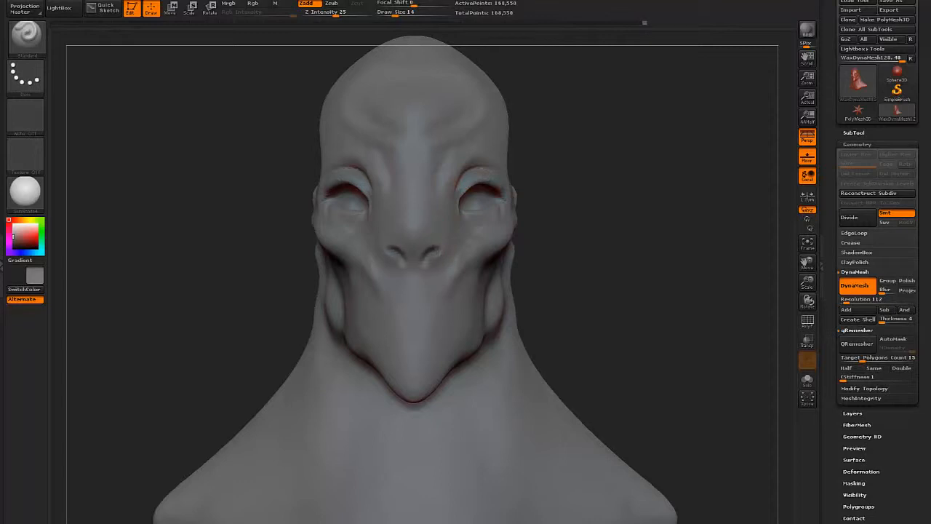
- Deepen the nostrils, shape the wings of the nose and add form to the temples
mouse_move(526, 223)
left_mouse_down()
mouse_move(574, 229)
mouse_move(560, 244)
mouse_move(611, 249)
left_mouse_up()
mouse_move(469, 252)
left_mouse_down()
mouse_move(393, 252)
mouse_move(438, 252)
left_mouse_up()
left_click_drag(510, 246, 575, 248)
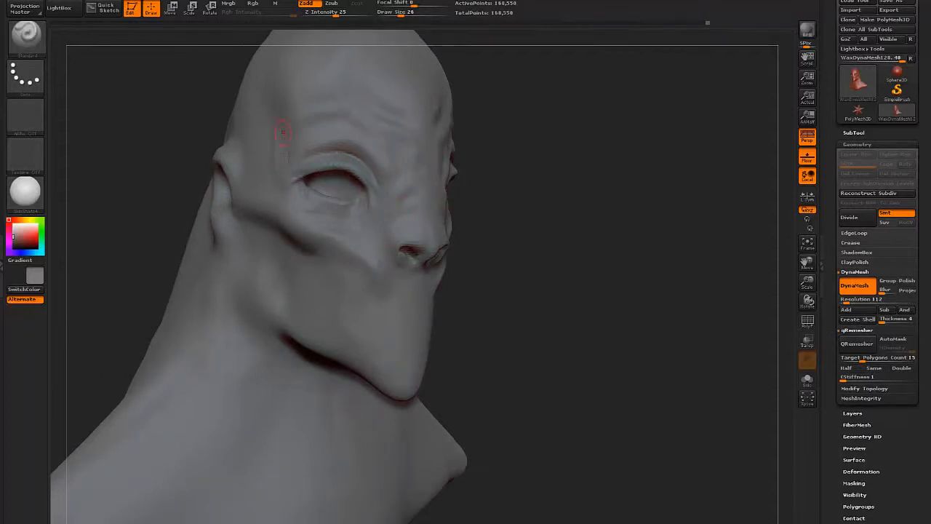
left_click_drag(626, 222, 563, 228)
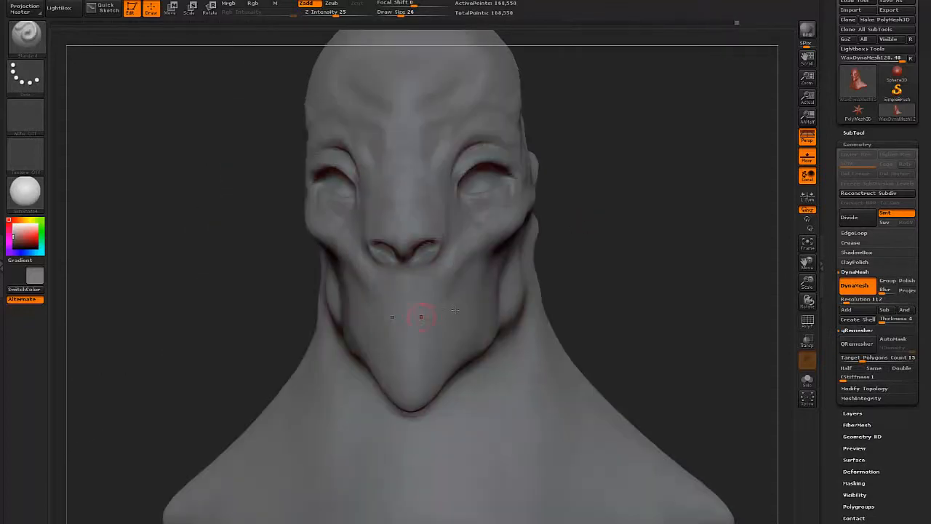
- Carve the mouth line below the nose and shape the lips with the Standard brush at draw size 26
left_click_drag(419, 316, 429, 314)
left_click_drag(579, 313, 574, 156, "alt")
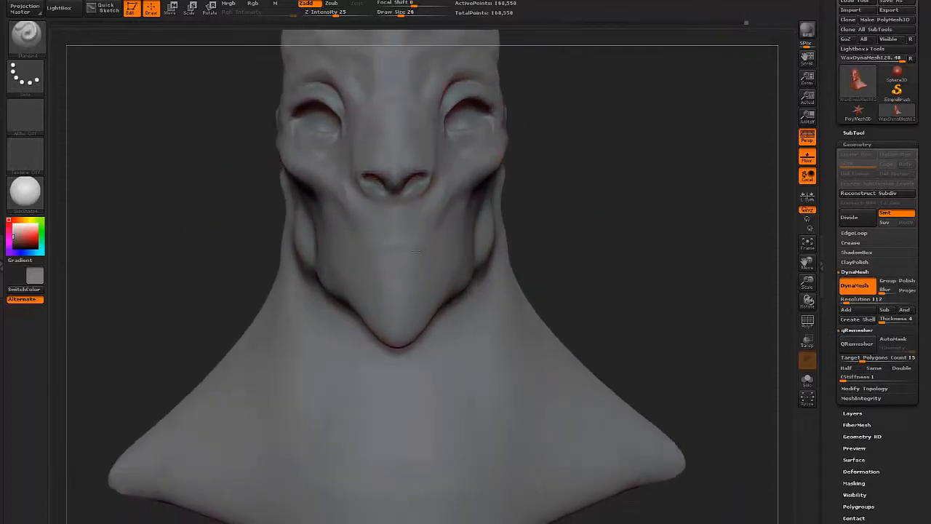
left_click_drag(414, 252, 437, 250)
left_click_drag(573, 269, 640, 271)
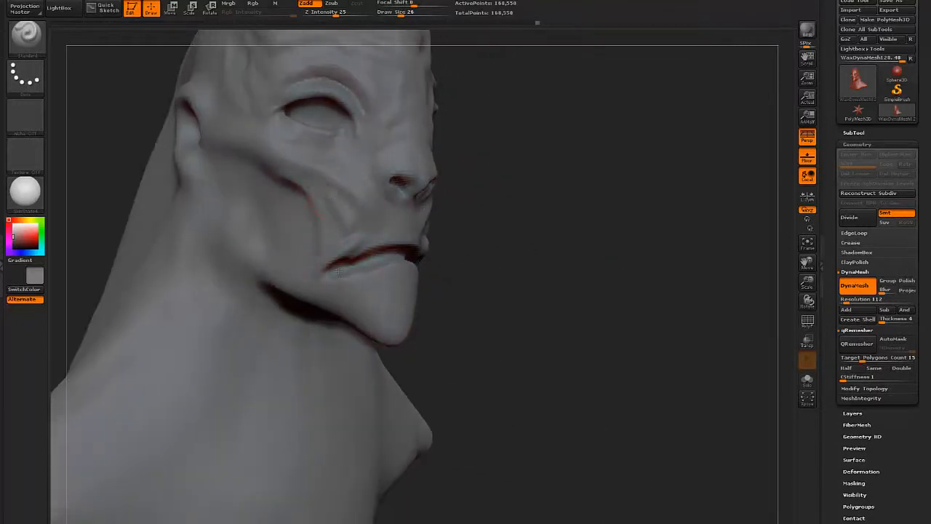
- Sculpt folds between the nose and mouth corners and deepen the crease under the cheekbones toward the ears
left_click_drag(353, 248, 360, 207, "shift")
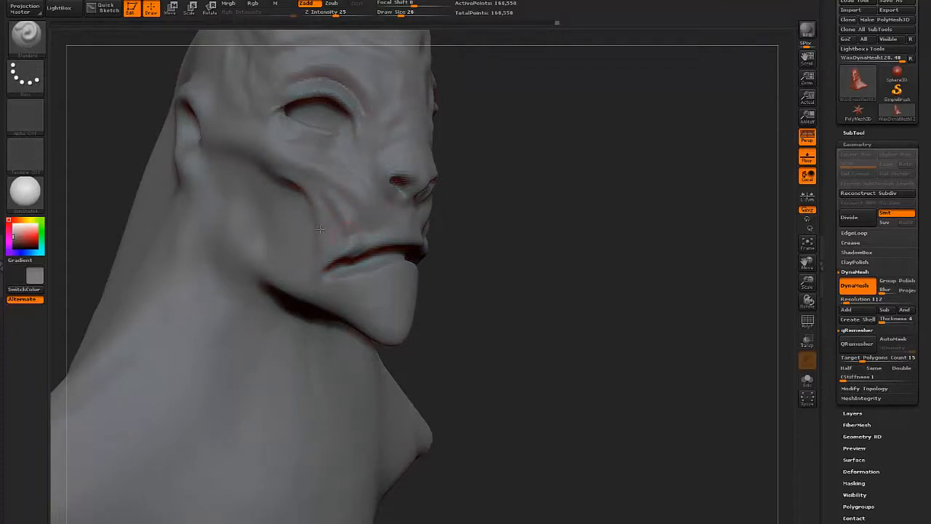
left_click_drag(270, 195, 288, 188)
left_click_drag(567, 211, 415, 174)
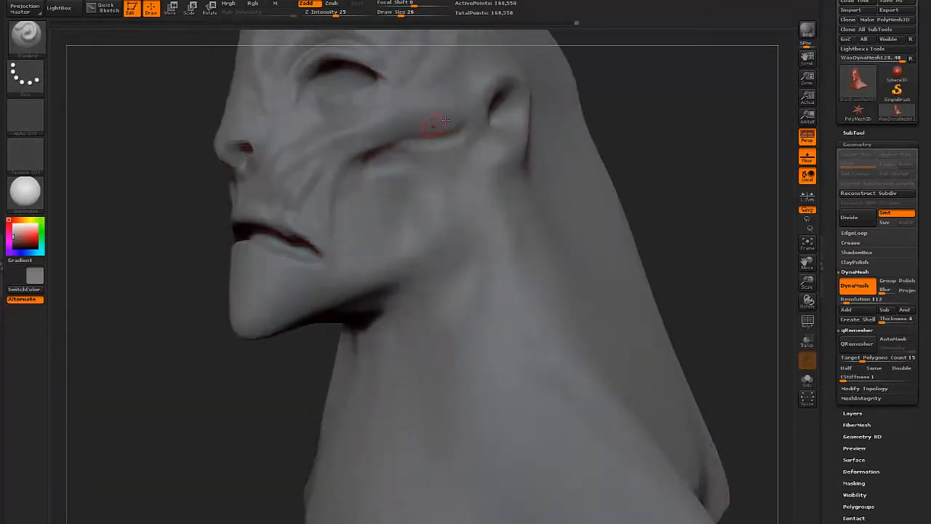
mouse_move(313, 208)
left_mouse_down()
mouse_move(254, 211)
mouse_move(205, 298)
left_mouse_up()
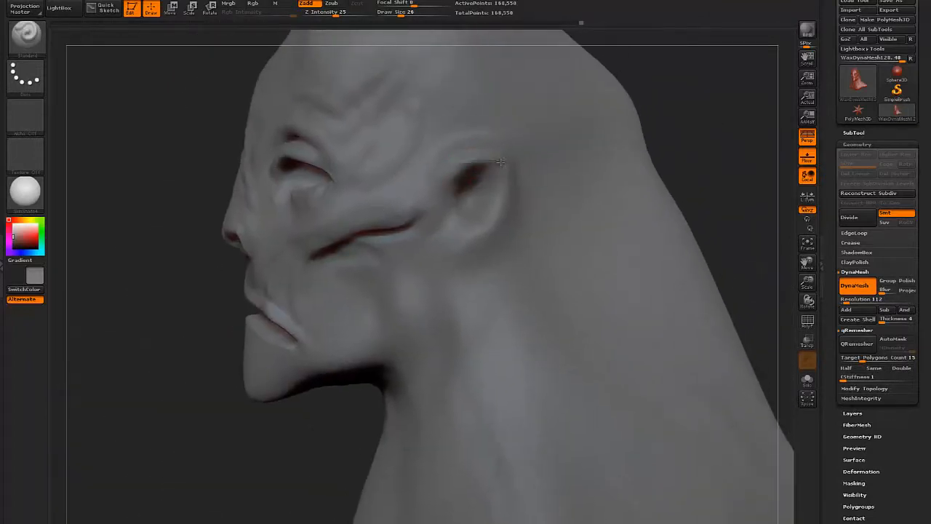
- Carve the inner hollow of the ear, shape its rim and lobe, and smooth the back of the ear
left_click_drag(460, 175, 459, 206)
right_click_drag(463, 201, 566, 187)
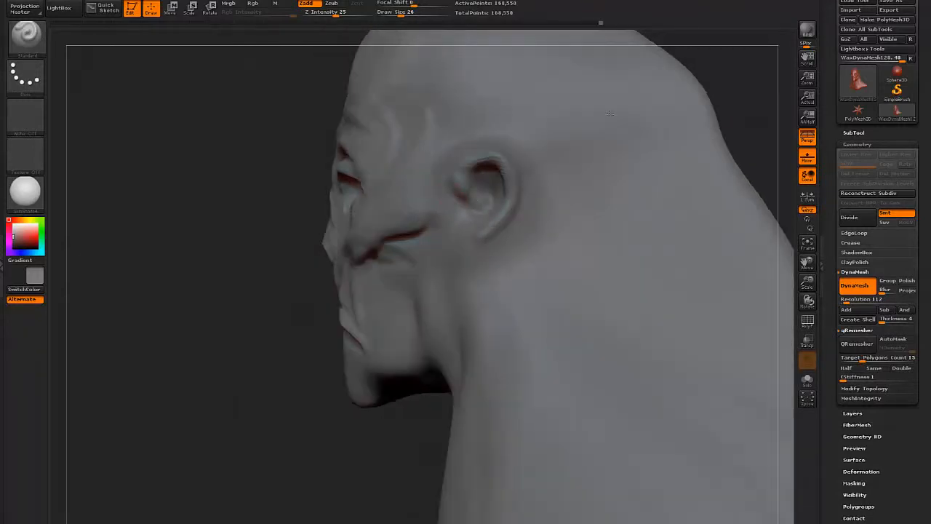
left_click_drag(468, 183, 470, 200, "shift")
right_click_drag(470, 200, 557, 149)
right_click_drag(479, 140, 497, 155)
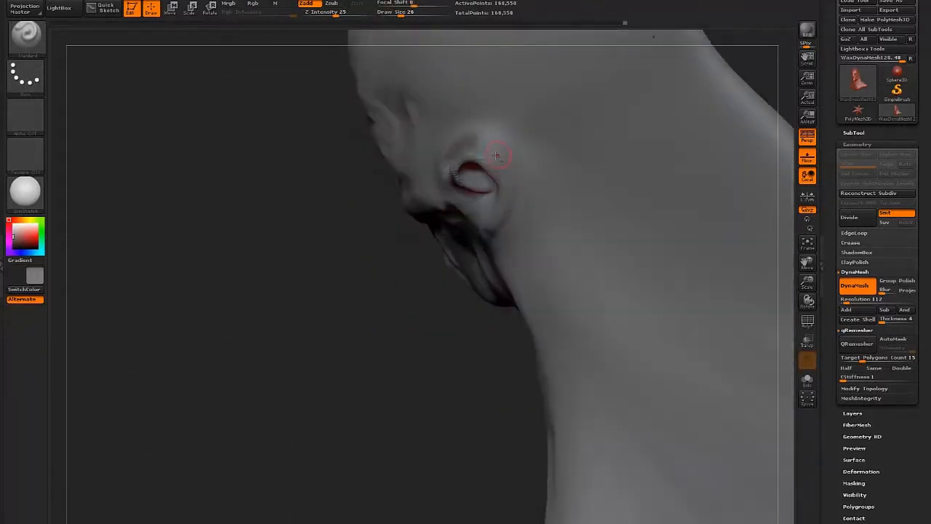
right_click_drag(358, 281, 486, 145)
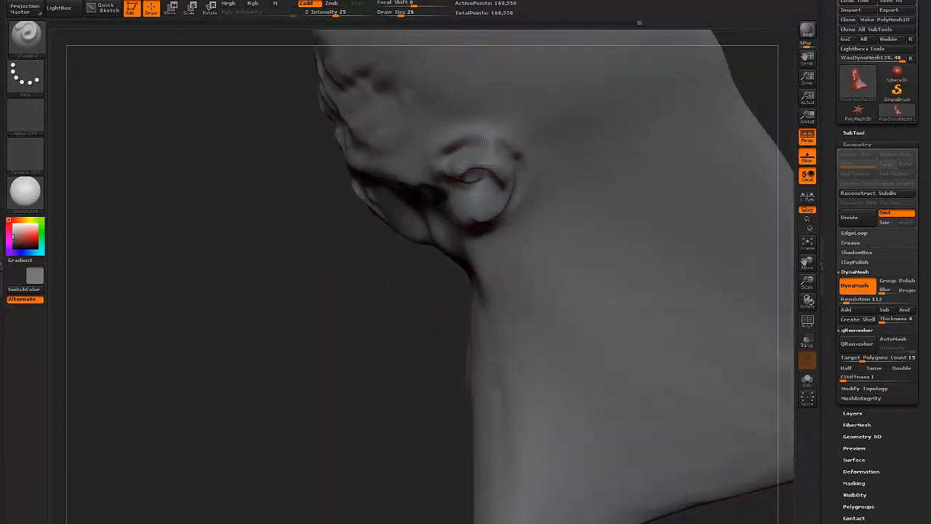
left_click_drag(451, 150, 520, 175, "shift")
right_click_drag(518, 217, 509, 151)
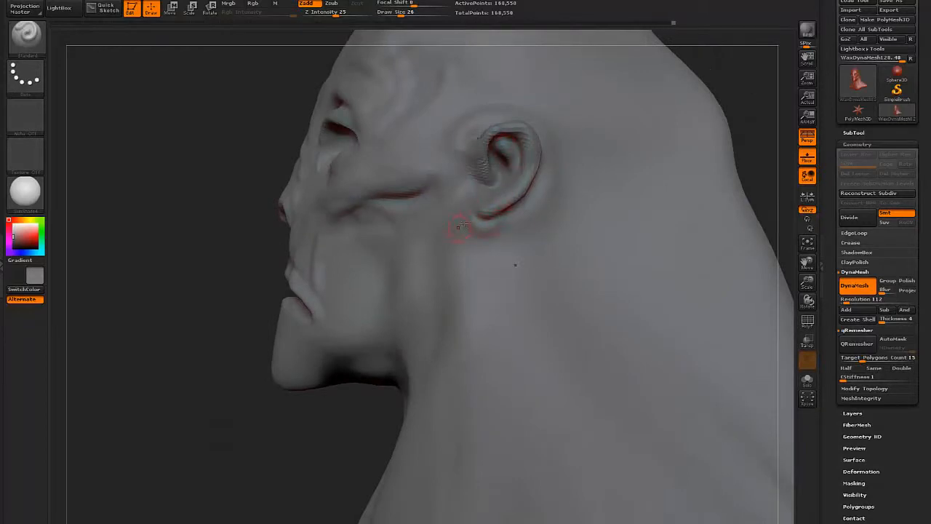
- Sculpt folds across the cheek and sharpen the jawline from chin to ear with the Standard brush at draw size 42
right_click_drag(219, 365, 450, 259)
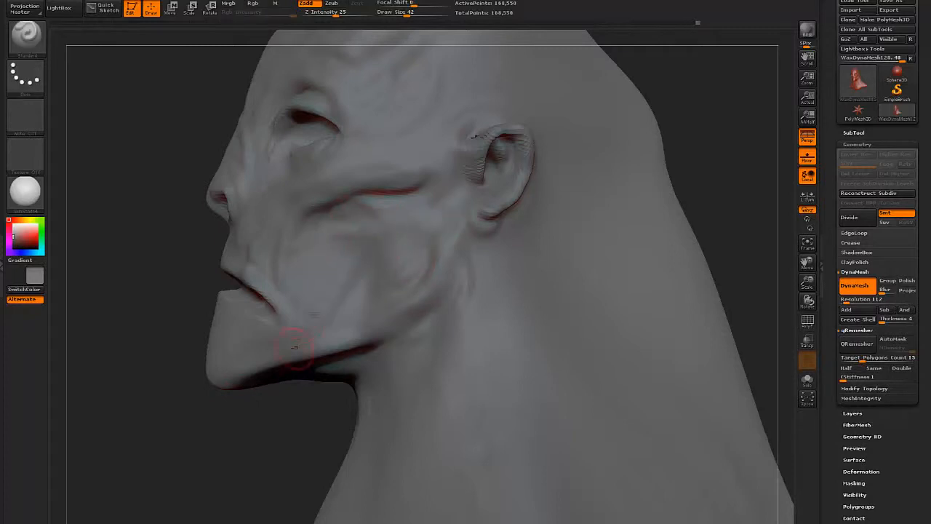
mouse_move(269, 348)
right_mouse_down()
mouse_move(198, 314)
mouse_move(548, 280)
mouse_move(491, 341)
mouse_move(318, 404)
right_mouse_up()
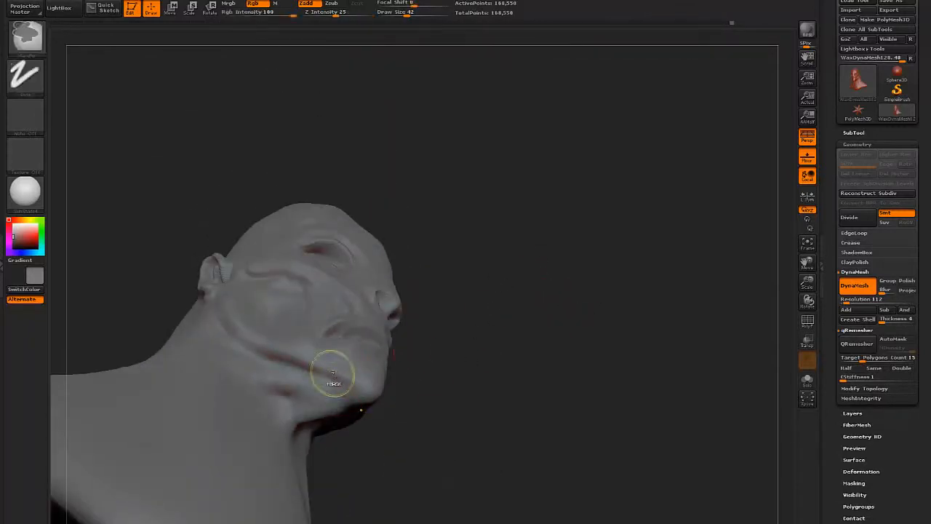
mouse_move(433, 376)
left_mouse_down()
mouse_move(320, 443)
mouse_move(589, 314)
mouse_move(563, 284)
mouse_move(560, 262)
mouse_move(636, 152)
mouse_move(632, 252)
left_mouse_up()
- Sculpt bulges and grooves over the forehead, temples and crown at draw size 82, and smooth the skull's sides
key("bracketright")
key("bracketright")
key("bracketright")
key("bracketright")
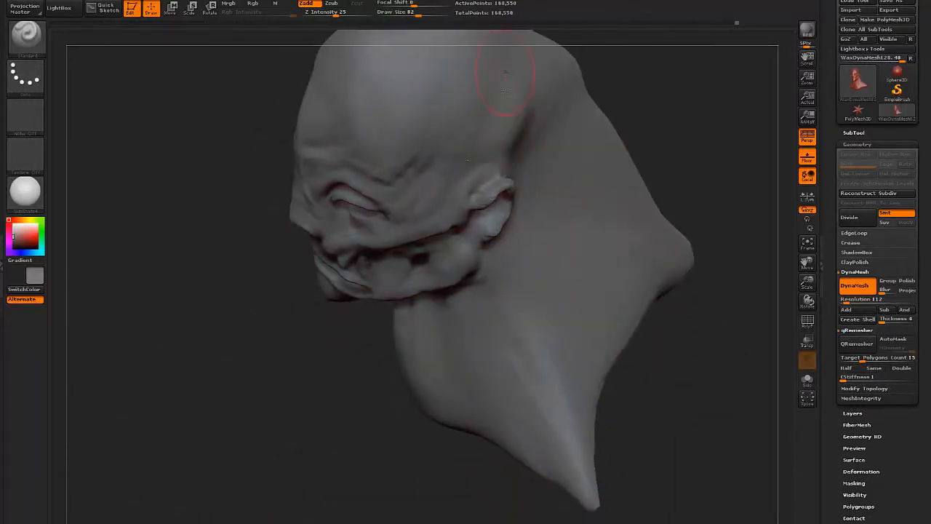
mouse_move(422, 93)
left_mouse_down()
mouse_move(328, 98)
mouse_move(386, 157)
mouse_move(528, 154)
left_mouse_up()
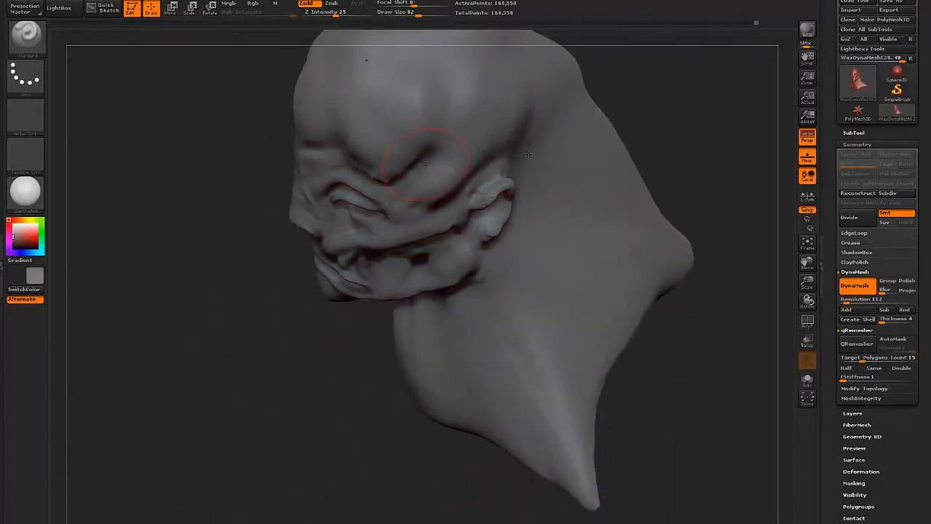
left_click_drag(668, 124, 624, 226, "alt")
left_click_drag(393, 157, 343, 162)
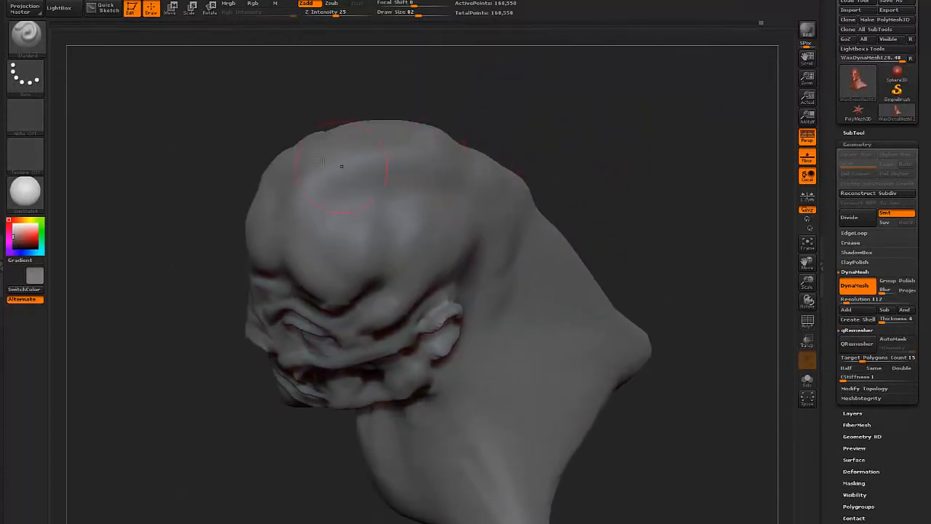
left_click_drag(175, 240, 230, 225)
left_click_drag(451, 291, 561, 285)
left_click_drag(380, 164, 405, 187, "shift")
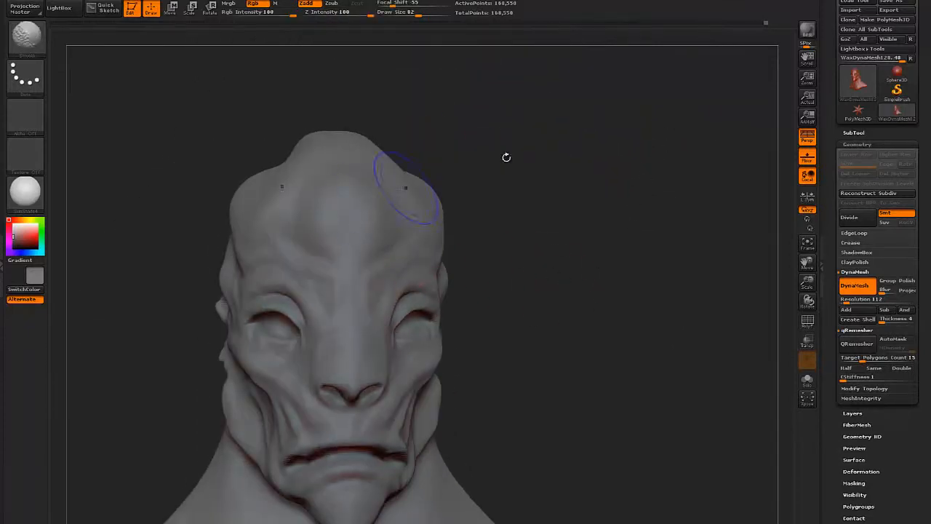
- Sculpt a furrow behind the ear and build the neck muscles down to the shoulder with the Standard brush at draw size 82
left_click_drag(505, 156, 611, 167)
left_click_drag(742, 211, 585, 226)
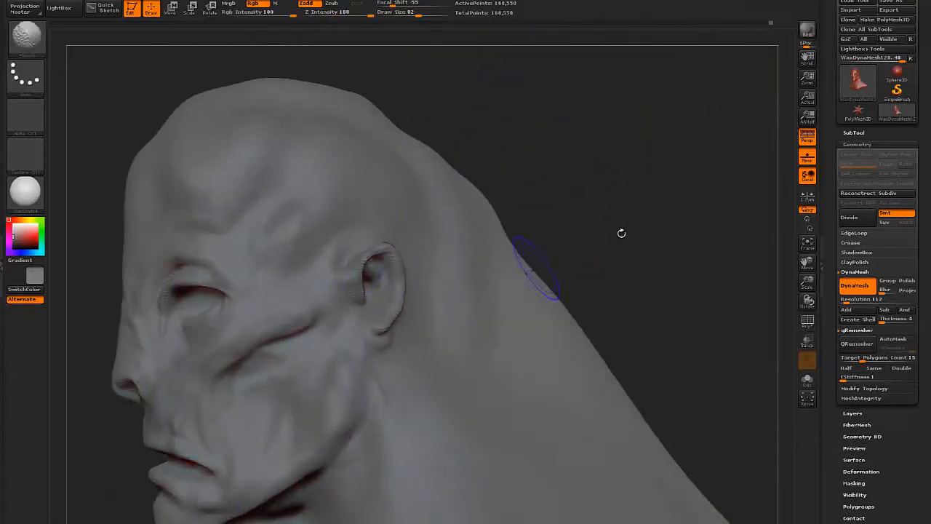
left_click_drag(710, 236, 604, 218)
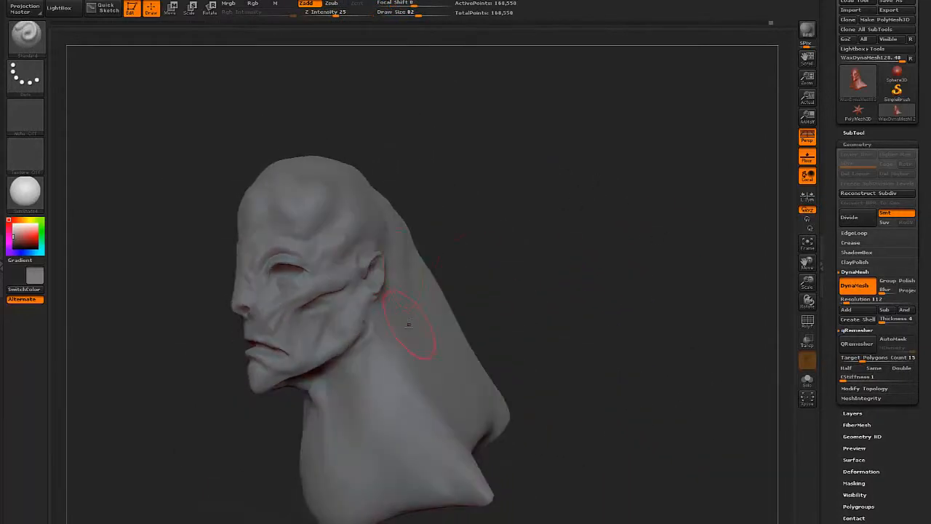
left_click_drag(618, 255, 553, 251)
left_click_drag(385, 280, 419, 307)
left_click_drag(539, 284, 611, 280)
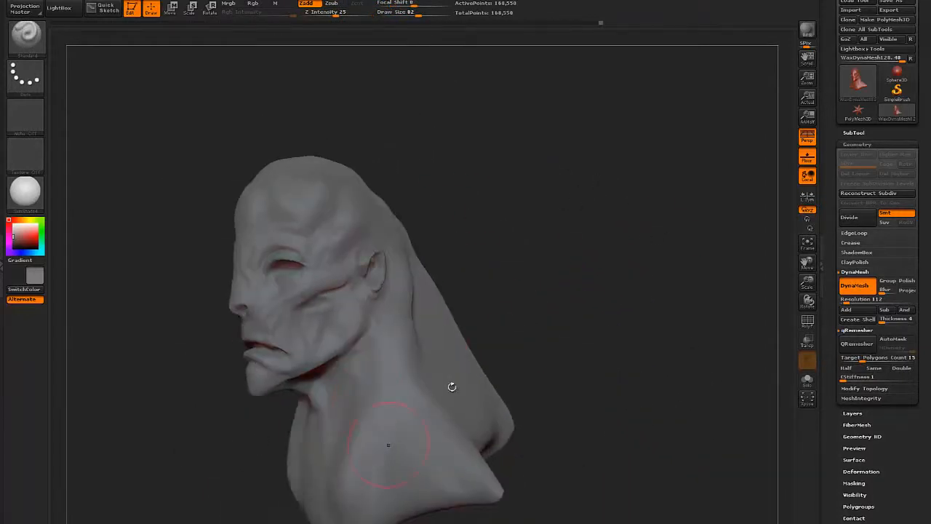
left_click_drag(545, 306, 619, 298)
left_click_drag(307, 479, 316, 407)
left_click_drag(502, 254, 557, 249)
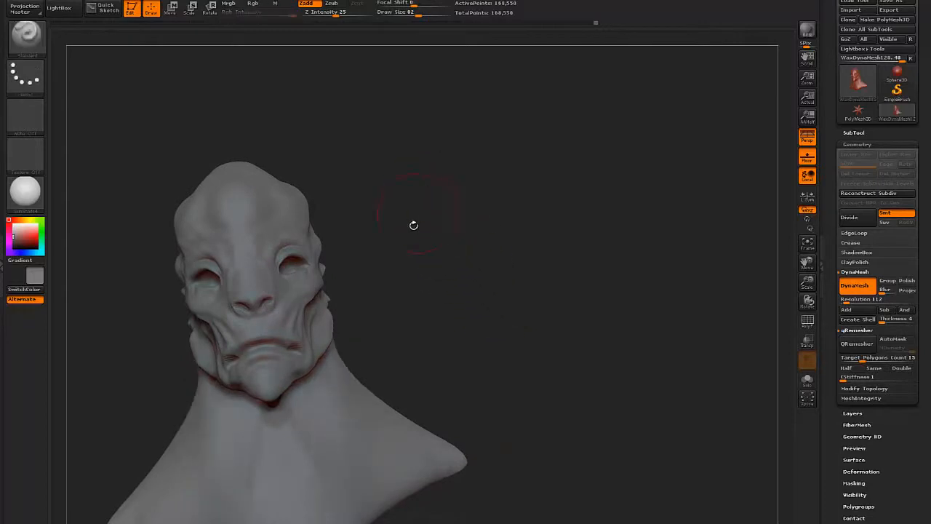
- Carve the groove between the neck and the back of the bust, and smooth it toward the shoulder
mouse_move(414, 225)
left_mouse_down()
mouse_move(384, 224)
mouse_move(422, 230)
left_mouse_up()
left_click_drag(505, 251, 542, 236)
left_click_drag(445, 260, 523, 209, "alt")
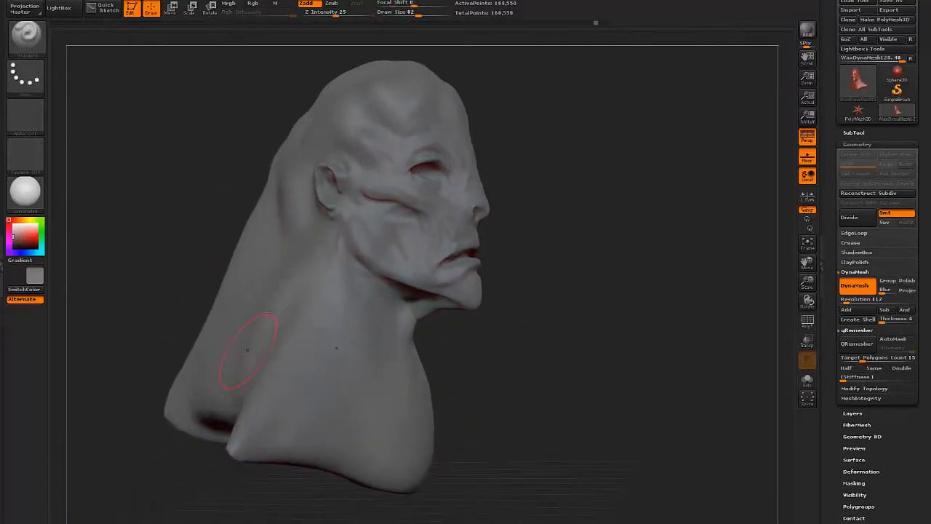
left_click_drag(284, 261, 255, 310, "shift")
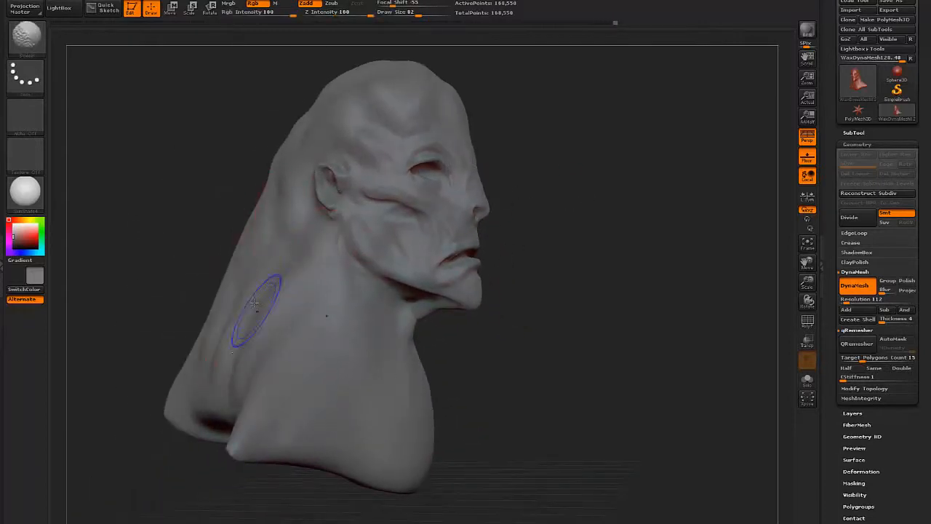
left_click_drag(557, 385, 469, 419)
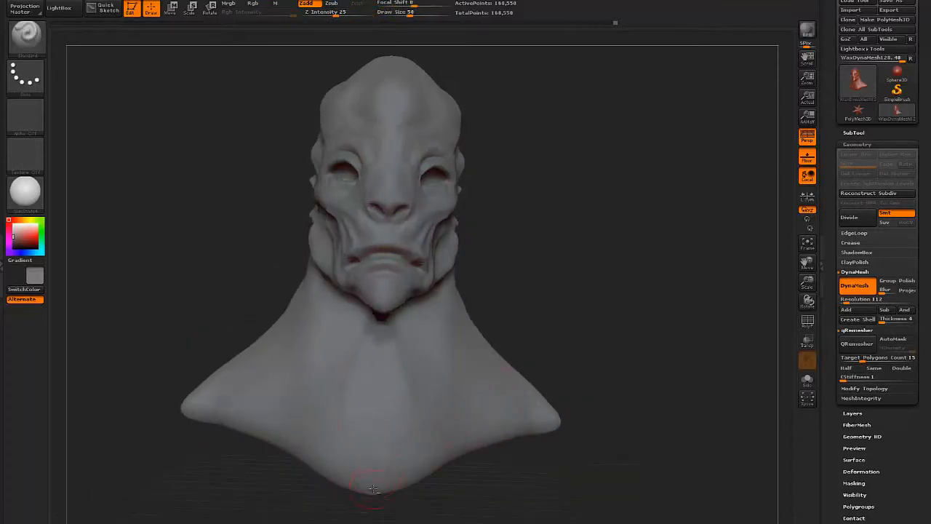
- Sculpt the breastbone groove and the collarbones out to the shoulders with the Standard brush at draw size 50
left_click_drag(373, 489, 365, 414)
left_click_drag(313, 391, 455, 398)
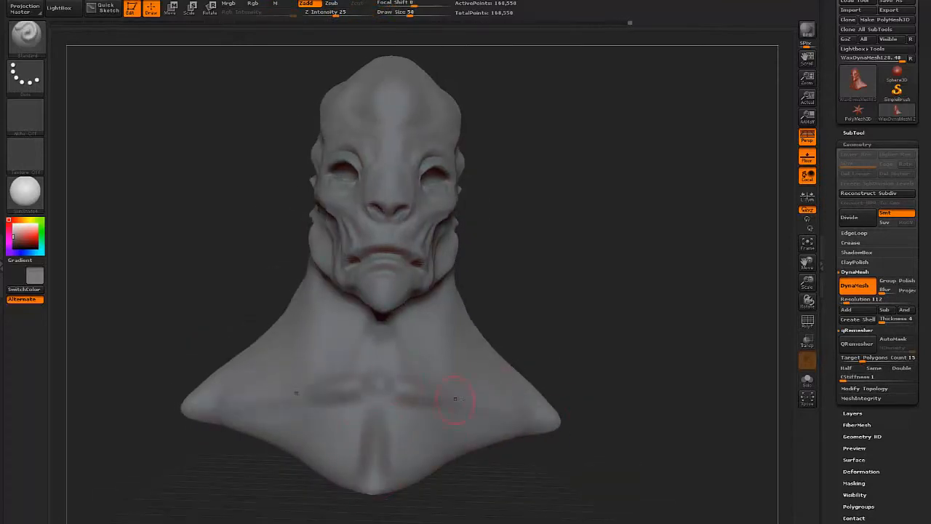
left_click_drag(239, 288, 297, 315)
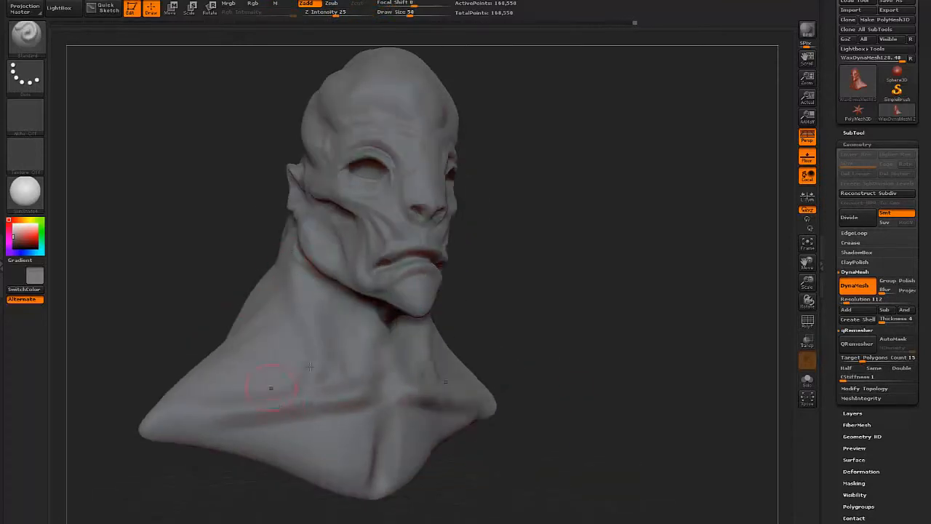
left_click_drag(582, 313, 520, 302)
left_click_drag(495, 357, 535, 244)
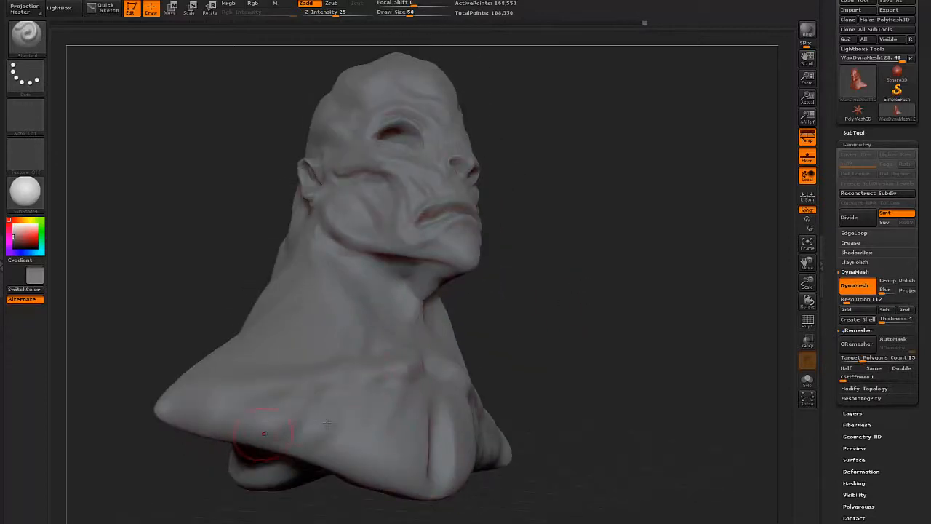
- Add muscle form below the collarbones and deepen the groove along the breastbone
left_click_drag(328, 422, 427, 439)
left_click_drag(575, 349, 502, 364)
left_click_drag(454, 428, 440, 483)
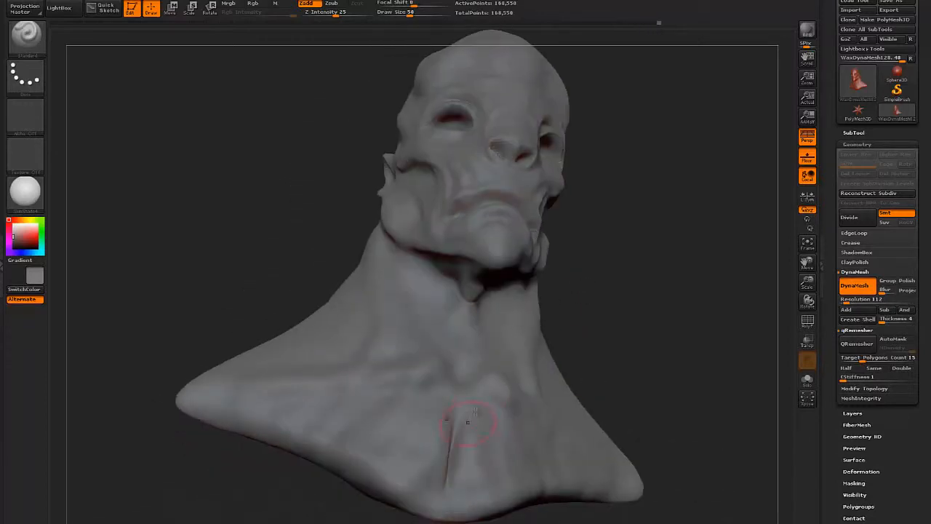
left_click_drag(611, 320, 557, 291)
- Build up the muscle mass on the side of the neck and the back of the shoulder, enlarging the brush to 194
left_click_drag(331, 232, 372, 293)
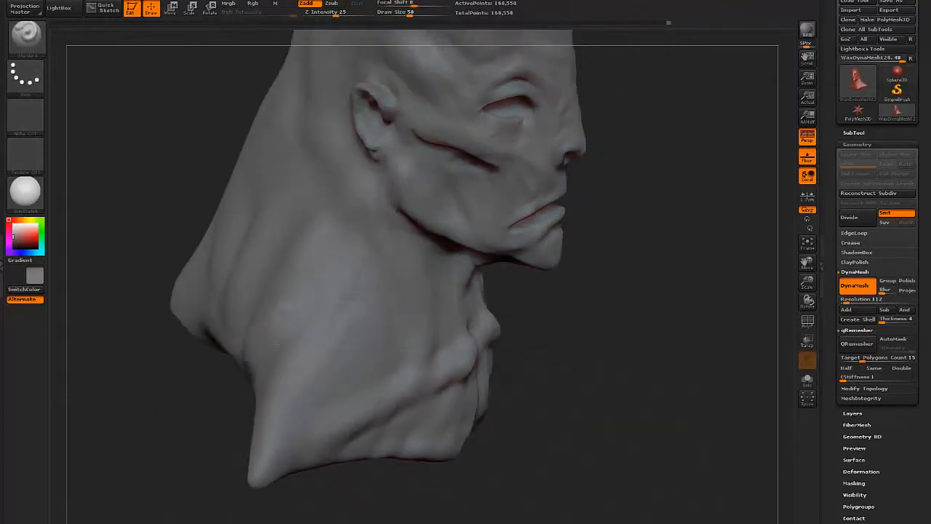
left_click_drag(277, 344, 260, 428)
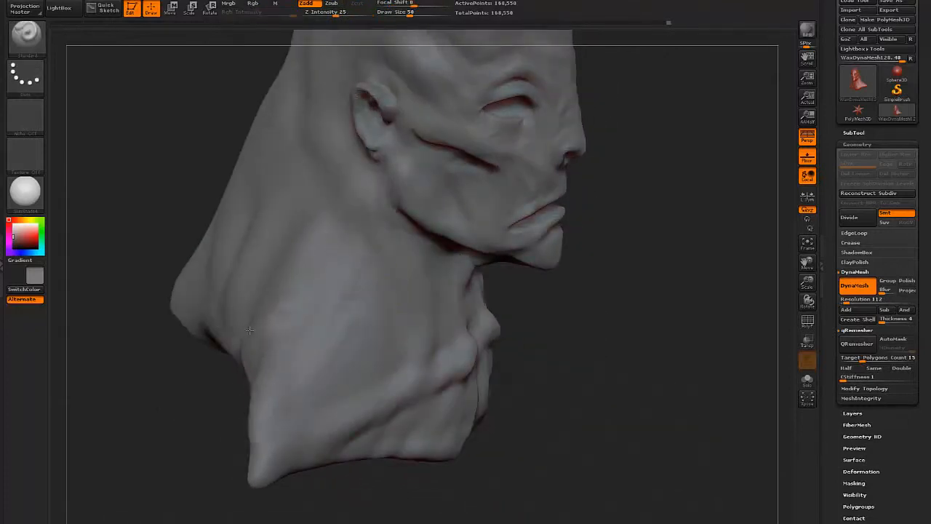
mouse_move(256, 313)
left_mouse_down()
mouse_move(243, 422)
mouse_move(266, 233)
left_mouse_up()
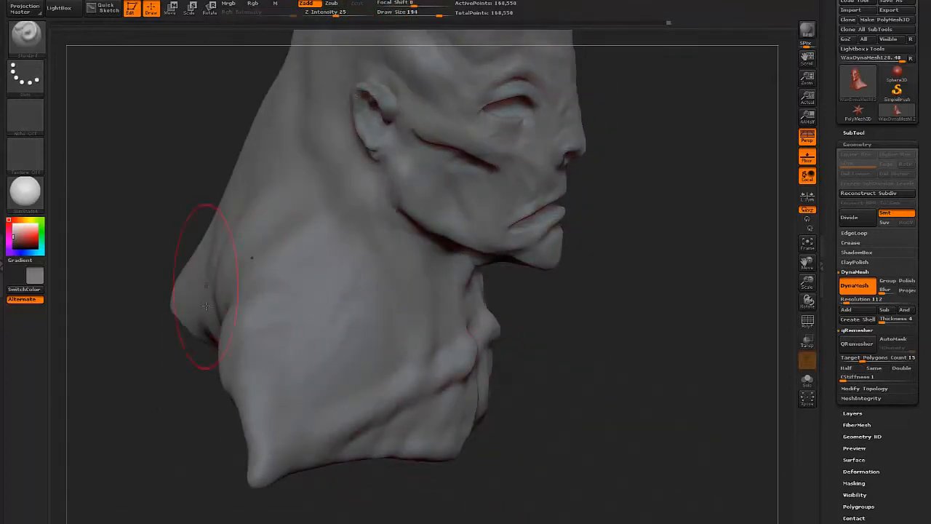
- Reshape the skull and shoulder silhouette with the Move brush at draw size 194
mouse_move(655, 327)
left_mouse_down()
mouse_move(556, 291)
mouse_move(564, 320)
left_mouse_up()
left_click_drag(681, 184, 462, 185, "shift")
key("b")
key("m")
key("v")
mouse_move(655, 146)
left_mouse_down()
mouse_move(669, 202)
mouse_move(637, 224)
left_mouse_up()
left_click_drag(445, 100, 442, 125)
left_click_drag(527, 116, 502, 146)
mouse_move(727, 168)
left_mouse_down()
mouse_move(596, 182)
mouse_move(651, 186)
mouse_move(597, 255)
left_mouse_up()
left_click_drag(686, 214, 574, 193, "alt")
left_click_drag(654, 241, 583, 220)
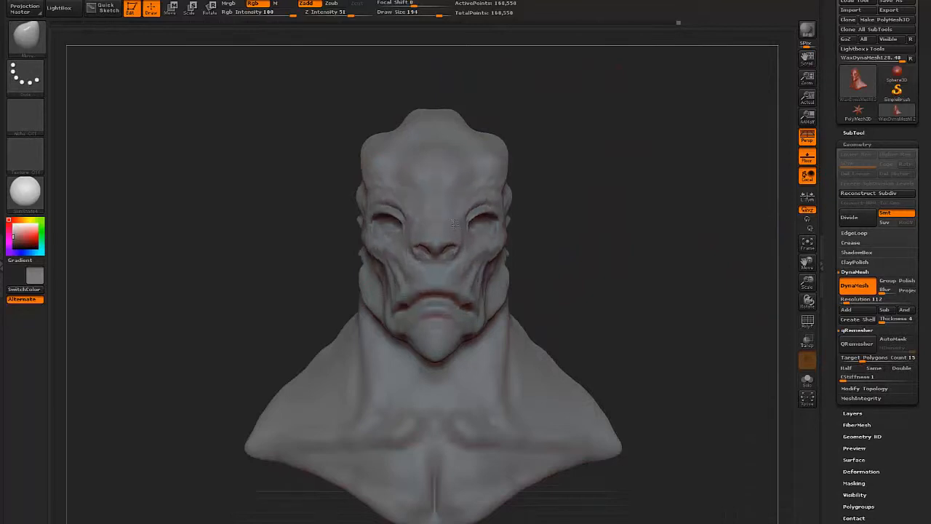
- Pull the outer eyes and cheekbones outward into a wide slanted shape and taper the crown with the Move brush
mouse_move(350, 236)
left_mouse_down()
mouse_move(241, 232)
mouse_move(219, 281)
mouse_move(251, 169)
mouse_move(281, 157)
left_mouse_up()
left_click_drag(218, 189, 269, 194)
left_click_drag(367, 124, 356, 104)
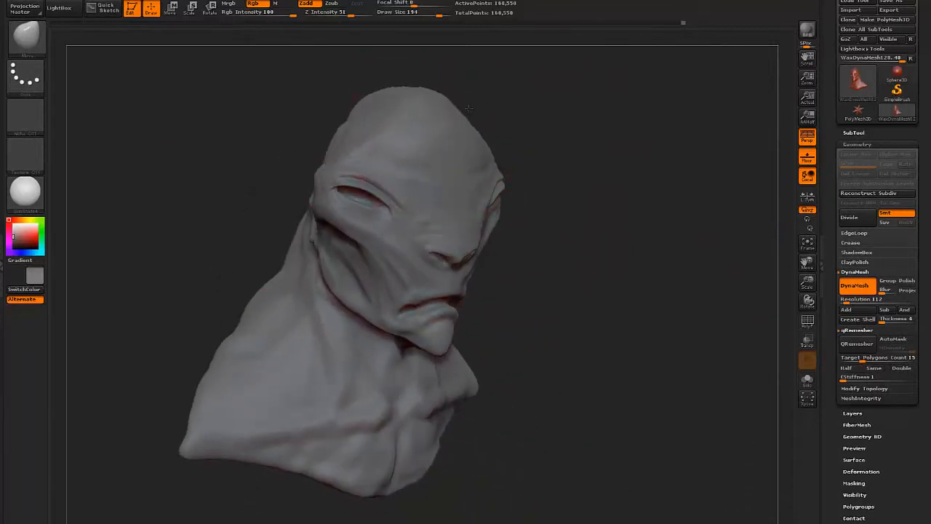
left_click_drag(291, 168, 240, 171)
mouse_move(451, 218)
left_mouse_down()
mouse_move(519, 222)
mouse_move(473, 218)
mouse_move(504, 211)
left_mouse_up()
left_click_drag(471, 209, 471, 203)
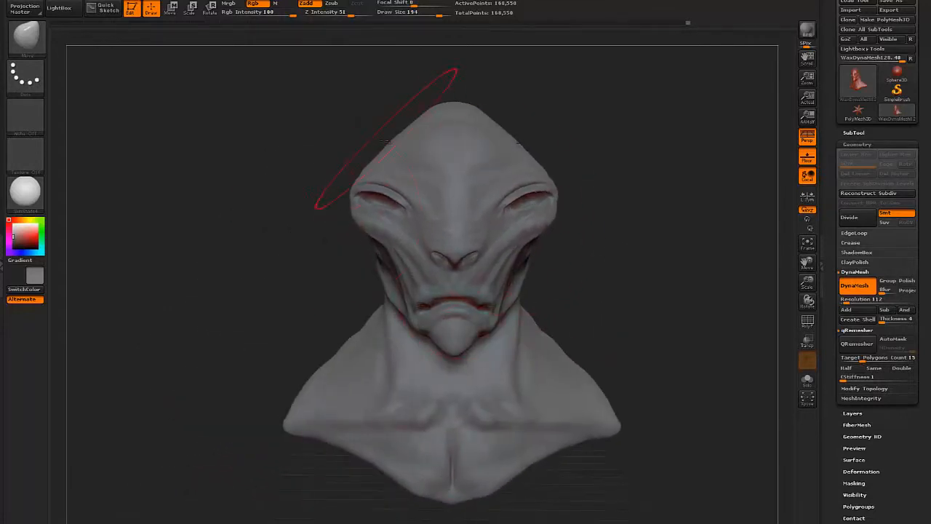
mouse_move(386, 138)
left_mouse_down()
mouse_move(419, 147)
mouse_move(360, 129)
mouse_move(367, 133)
left_mouse_up()
mouse_move(454, 108)
left_mouse_down()
mouse_move(455, 134)
mouse_move(455, 116)
left_mouse_up()
- Push the back of the head and neck inward to separate a rounded skull from the shoulders with the Move brush
mouse_move(596, 197)
left_mouse_down()
mouse_move(735, 208)
mouse_move(742, 197)
left_mouse_up()
mouse_move(561, 252)
left_mouse_down("alt")
mouse_move(568, 196)
mouse_move(580, 205)
left_mouse_up("alt")
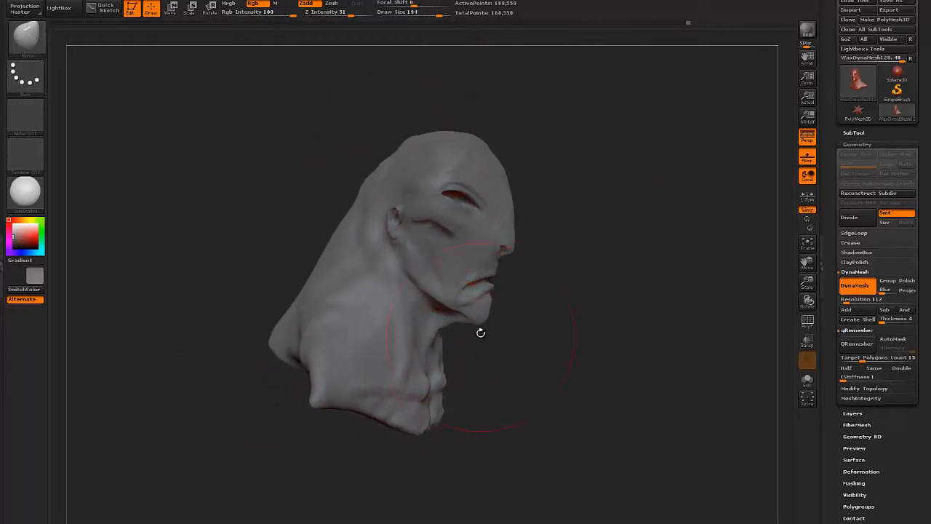
left_click_drag(494, 294, 728, 291)
mouse_move(504, 248)
left_mouse_down()
mouse_move(512, 207)
mouse_move(503, 224)
mouse_move(536, 259)
mouse_move(564, 214)
mouse_move(605, 194)
mouse_move(573, 198)
left_mouse_up()
left_click_drag(324, 252, 465, 255, "shift")
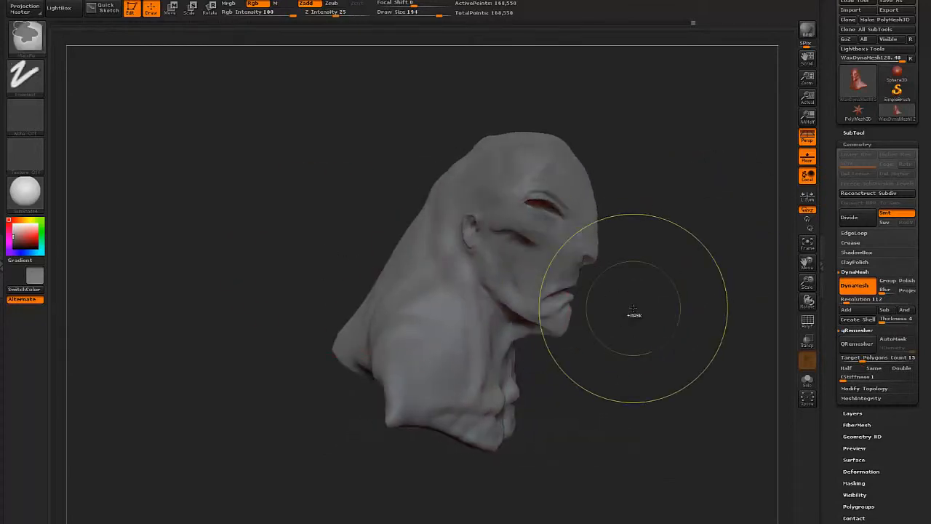
left_click_drag(359, 215, 454, 333)
mouse_move(273, 364)
left_mouse_down()
mouse_move(295, 302)
mouse_move(275, 310)
mouse_move(284, 318)
left_mouse_up()
mouse_move(578, 350)
left_mouse_down()
mouse_move(526, 301)
mouse_move(519, 245)
mouse_move(571, 245)
mouse_move(291, 229)
mouse_move(347, 183)
mouse_move(269, 125)
mouse_move(315, 177)
mouse_move(386, 124)
mouse_move(407, 118)
mouse_move(410, 131)
left_mouse_up()
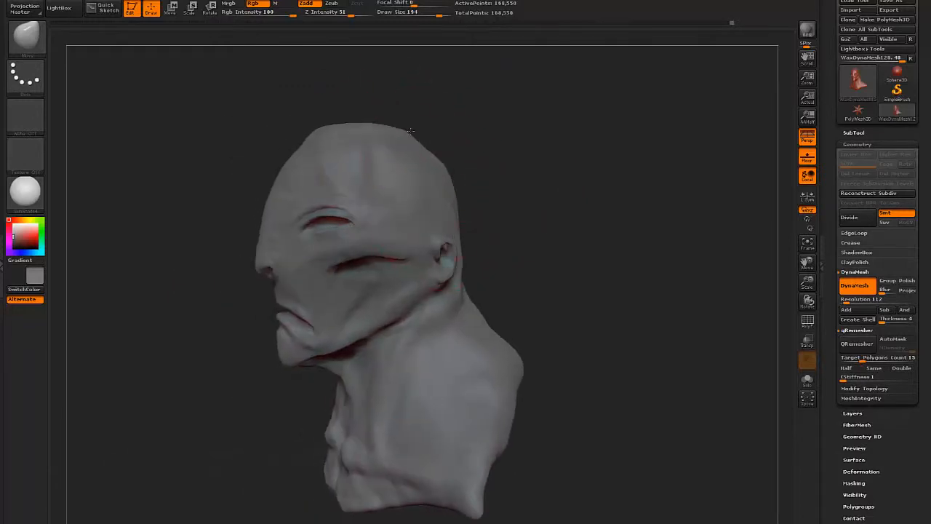
left_click_drag(322, 127, 300, 141)
mouse_move(548, 213)
left_mouse_down()
mouse_move(659, 263)
mouse_move(635, 289)
mouse_move(575, 233)
left_mouse_up()
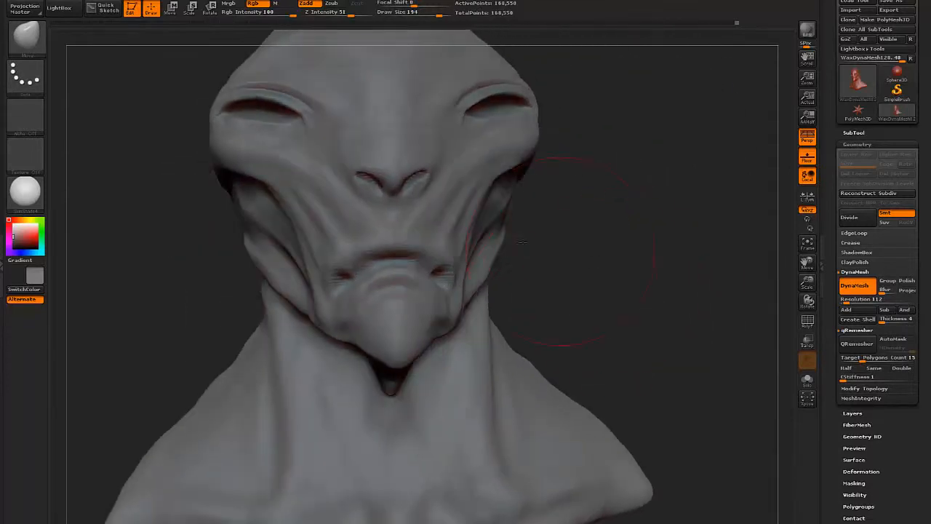
- Push the eye corners and cheeks inward, reshape the nostrils and mouth, and undo the last chin adjustment
left_click_drag(537, 115, 522, 119)
left_click_drag(508, 179, 493, 188)
left_click_drag(454, 246, 427, 241)
left_click_drag(412, 187, 410, 203)
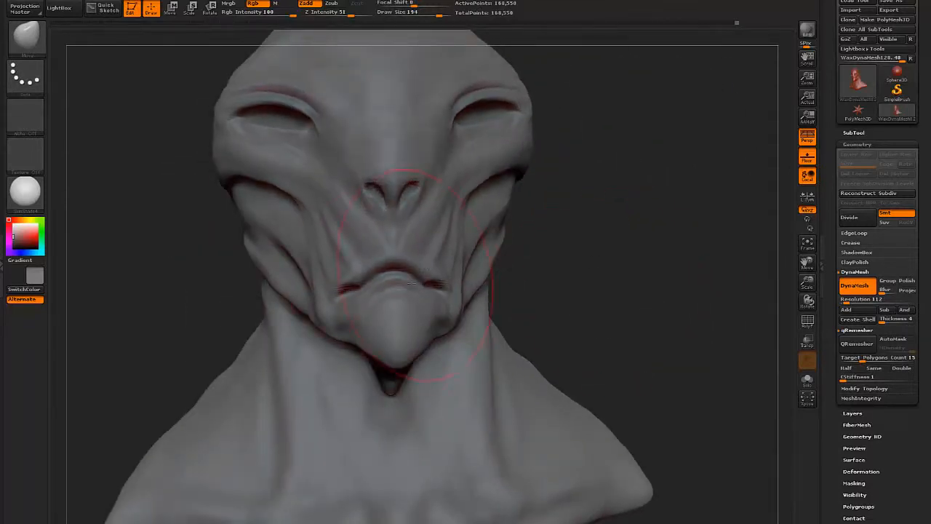
left_click_drag(428, 279, 438, 287)
mouse_move(441, 320)
left_mouse_down()
mouse_move(417, 342)
mouse_move(396, 321)
mouse_move(397, 345)
left_mouse_up()
key("ctrl+z")
- Adjust the jaw, mouth and brow proportions from several angles with the Move brush
left_click_drag(561, 266, 673, 267)
left_click_drag(219, 331, 171, 351)
left_click_drag(641, 291, 487, 273)
left_click_drag(423, 255, 393, 243)
mouse_move(588, 153)
left_mouse_down("alt")
mouse_move(568, 239)
mouse_move(509, 240)
left_mouse_up("alt")
mouse_move(352, 245)
left_mouse_down()
mouse_move(330, 243)
mouse_move(320, 194)
left_mouse_up()
left_click_drag(461, 176, 560, 211)
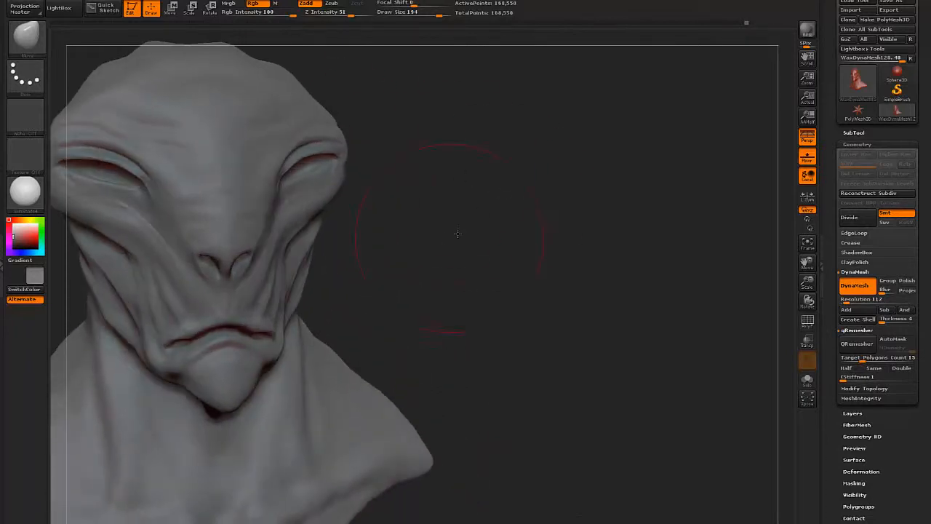
- Pull the back of the skull and the crown upward and backward into an elongated cranium with the Move brush
left_click_drag(458, 233, 556, 240)
left_click_drag(589, 211, 557, 252, "alt")
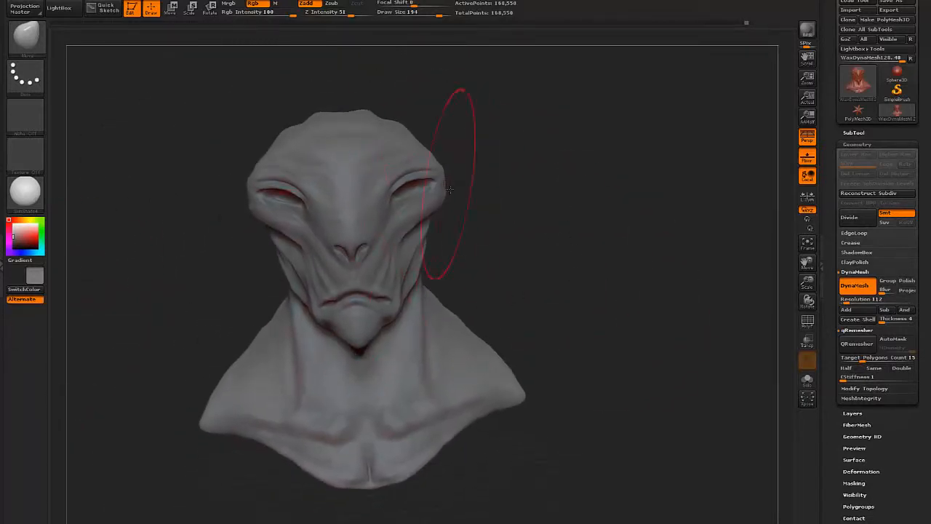
left_click_drag(449, 189, 500, 225)
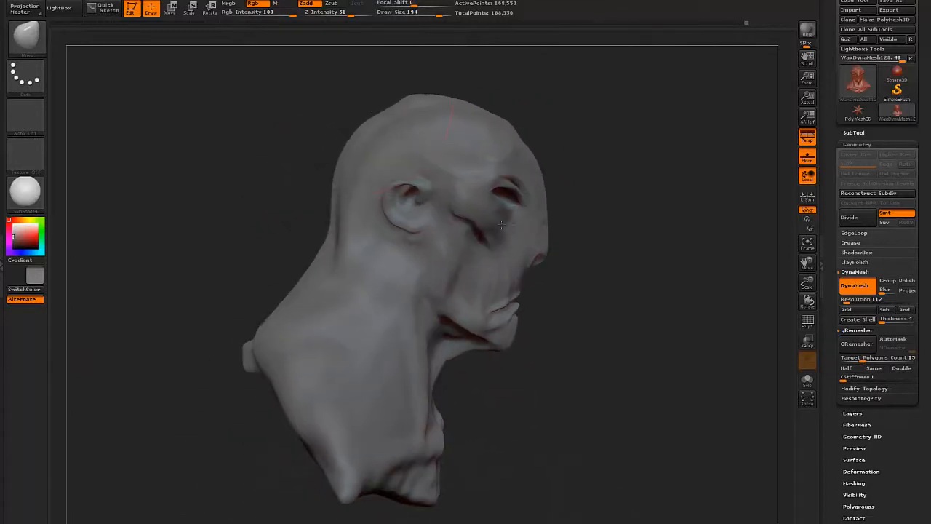
left_click_drag(385, 119, 327, 76)
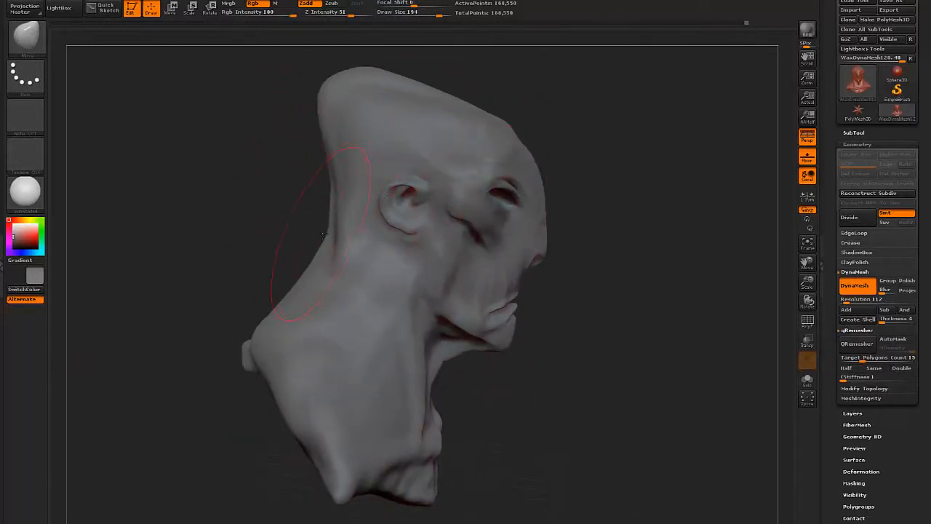
left_click_drag(324, 233, 332, 245)
left_click_drag(526, 119, 465, 134)
left_click_drag(466, 102, 474, 82)
left_click_drag(408, 67, 407, 48)
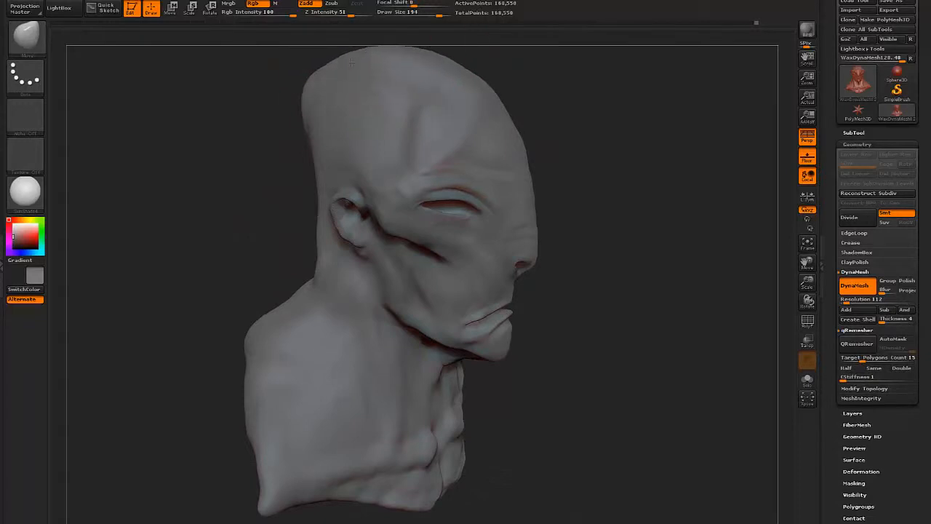
- Round the back of the elongated skull and adjust the nape and cranium sides with the Move brush
left_click_drag(352, 62, 336, 58)
mouse_move(240, 131)
left_mouse_down()
mouse_move(280, 135)
mouse_move(229, 155)
left_mouse_up()
mouse_move(245, 196)
left_mouse_down()
mouse_move(230, 198)
mouse_move(257, 202)
mouse_move(262, 217)
mouse_move(208, 243)
mouse_move(254, 246)
left_mouse_up()
mouse_move(536, 282)
left_mouse_down()
mouse_move(588, 255)
mouse_move(644, 251)
left_mouse_up()
left_click_drag(321, 217, 307, 219)
left_click_drag(322, 167, 335, 163)
mouse_move(328, 118)
left_mouse_down()
mouse_move(403, 125)
mouse_move(393, 174)
left_mouse_up()
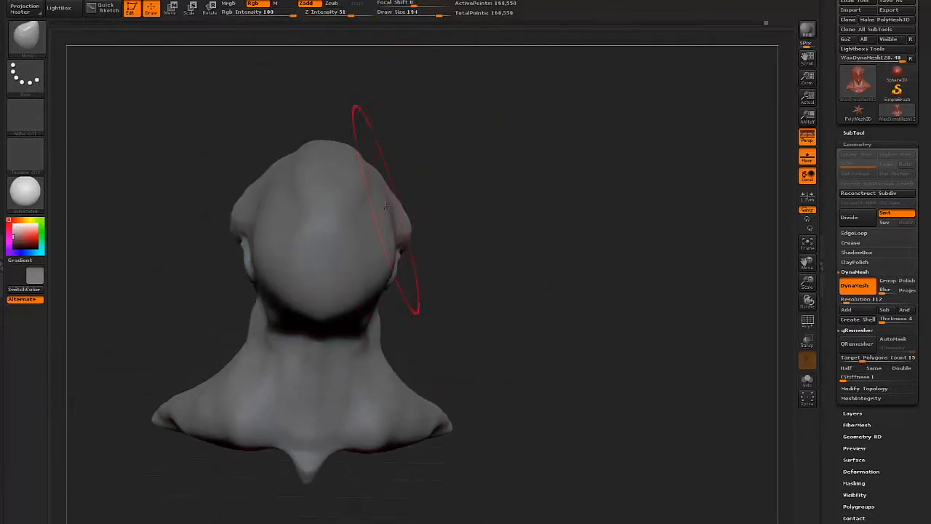
- Push the outer eyes, cheekbones and temples inward to narrow the upper face with the Move brush
left_click_drag(386, 206, 618, 211)
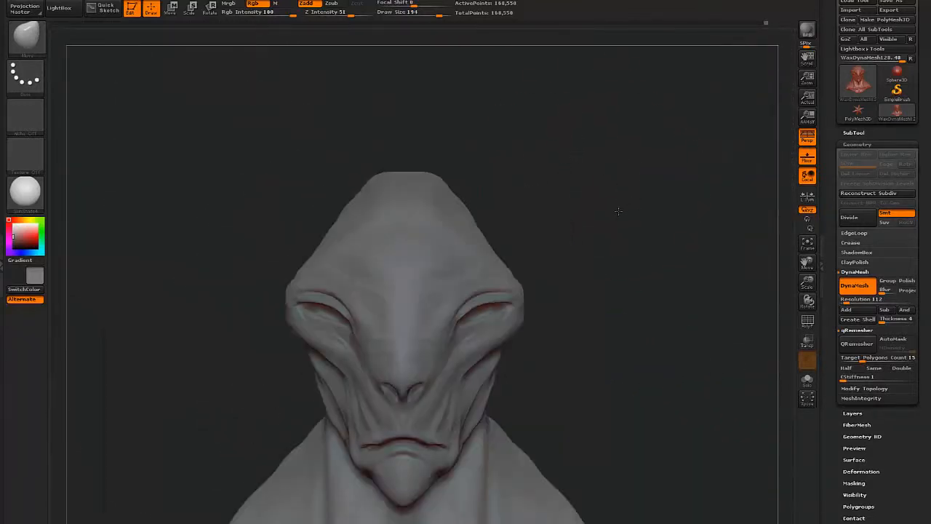
key("f")
left_click_drag(593, 245, 605, 252)
left_click_drag(434, 269, 441, 266)
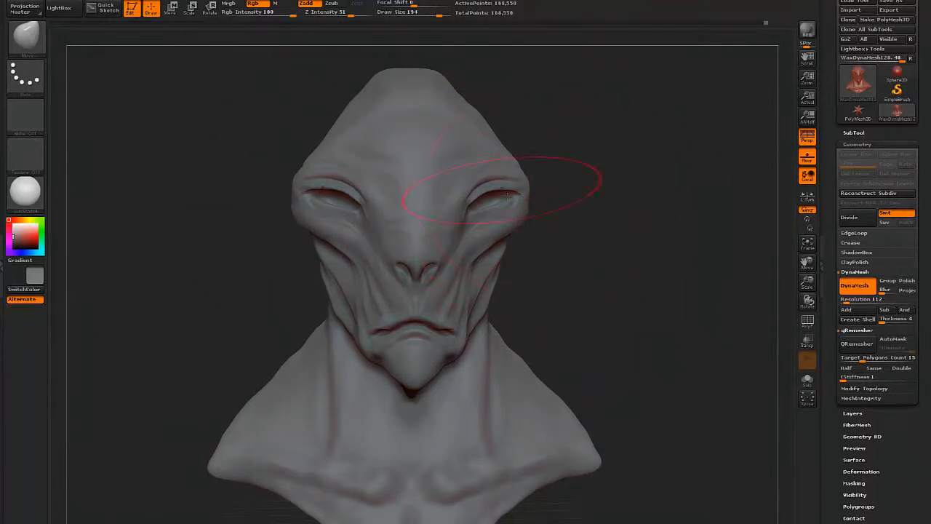
left_click_drag(507, 193, 471, 212)
mouse_move(542, 232)
left_mouse_down()
mouse_move(611, 240)
mouse_move(538, 255)
left_mouse_up()
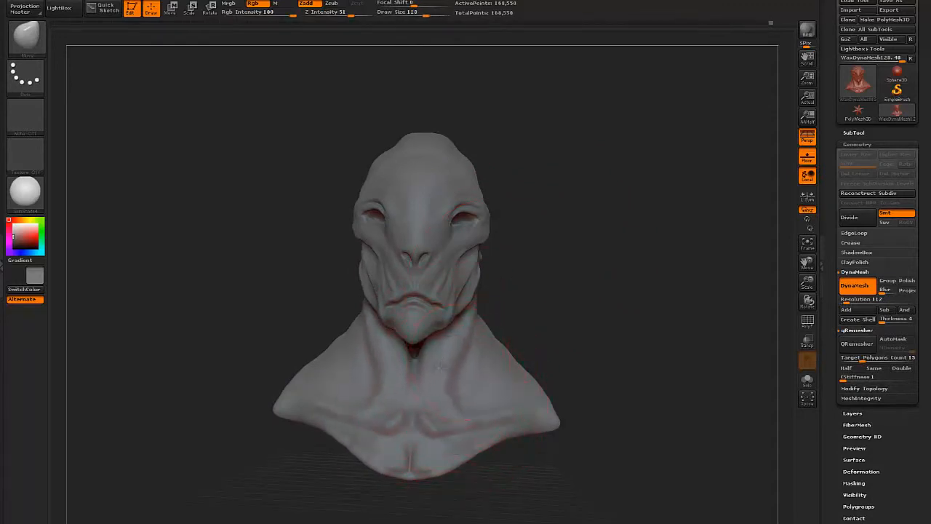
mouse_move(538, 255)
left_mouse_down()
mouse_move(575, 248)
mouse_move(593, 262)
mouse_move(530, 260)
left_mouse_up()
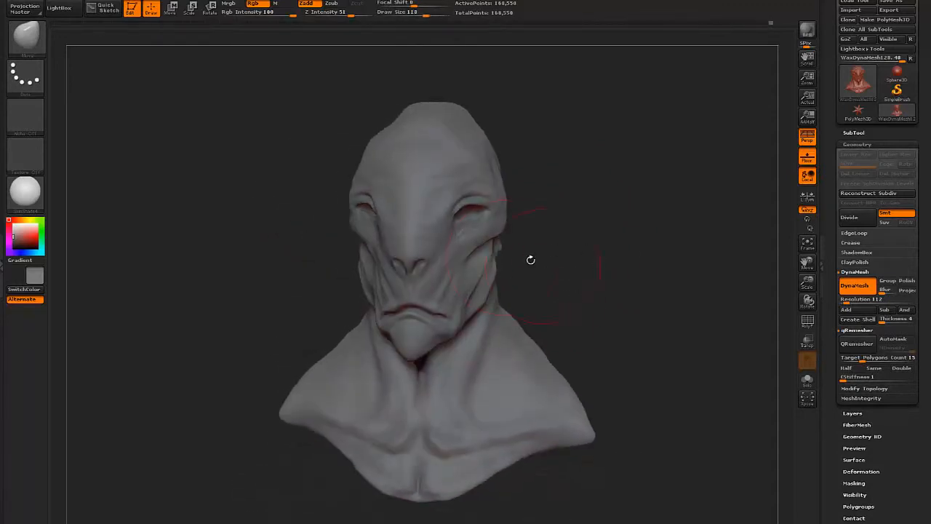
left_click_drag(501, 219, 498, 211)
mouse_move(538, 243)
left_mouse_down()
mouse_move(569, 235)
mouse_move(547, 212)
mouse_move(620, 227)
mouse_move(561, 256)
mouse_move(557, 244)
mouse_move(520, 273)
left_mouse_up()
- Smooth the lower corner of the shoulder where the bust is cut off
left_click_drag(297, 312, 143, 380)
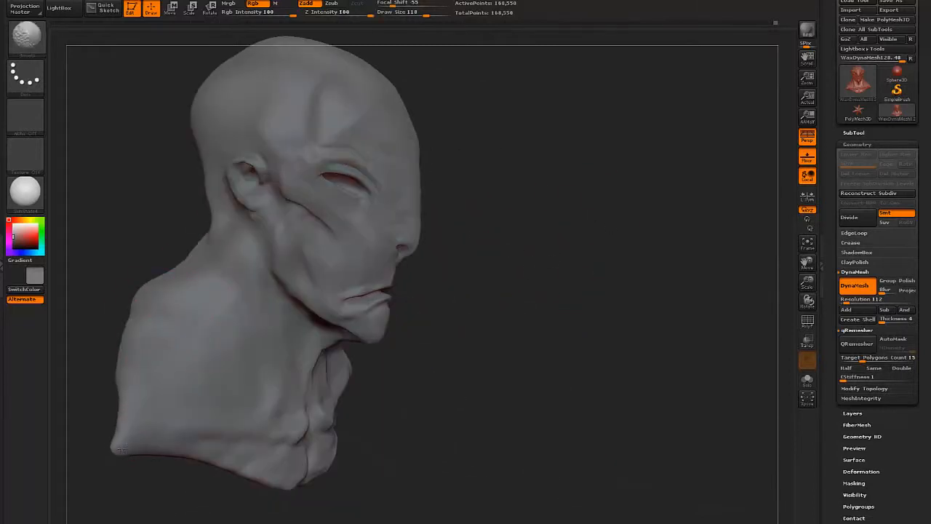
left_click_drag(120, 450, 109, 420, "shift")
left_click_drag(473, 263, 582, 265)
mouse_move(676, 325)
left_mouse_down("alt")
mouse_move(566, 222)
mouse_move(553, 252)
left_mouse_up("alt")
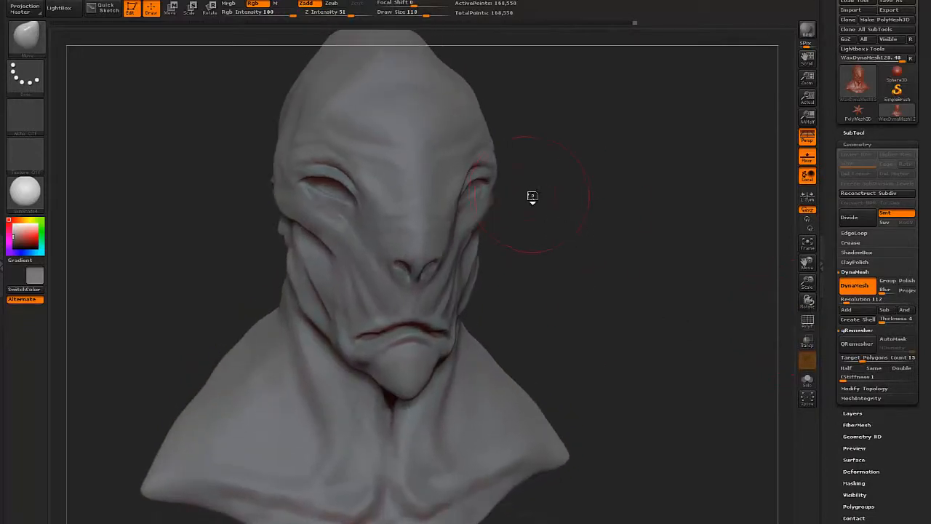
- Switch to the Standard brush and remesh the bust at a DynaMesh resolution of 168
key("b")
key("s")
key("t")
left_click_drag(540, 210, 502, 220)
left_click_drag(579, 217, 611, 246, "ctrl")
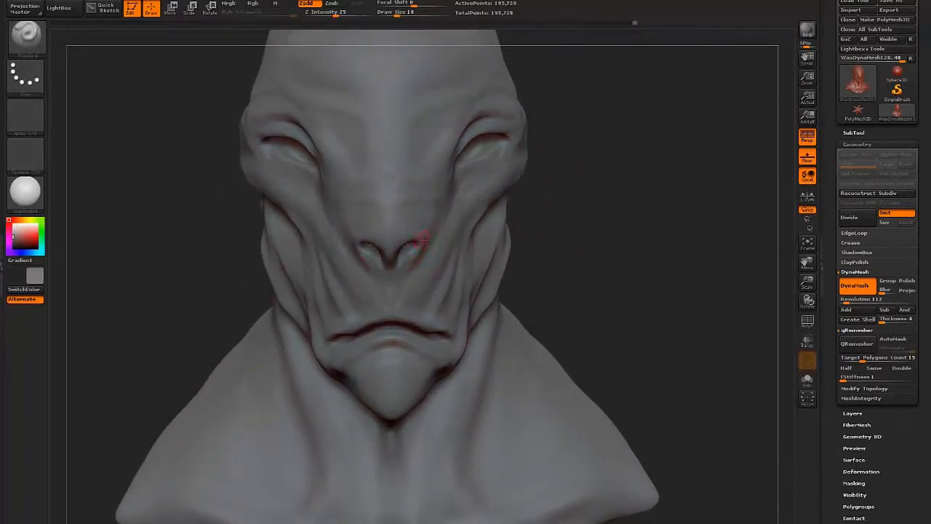
left_click(844, 299)
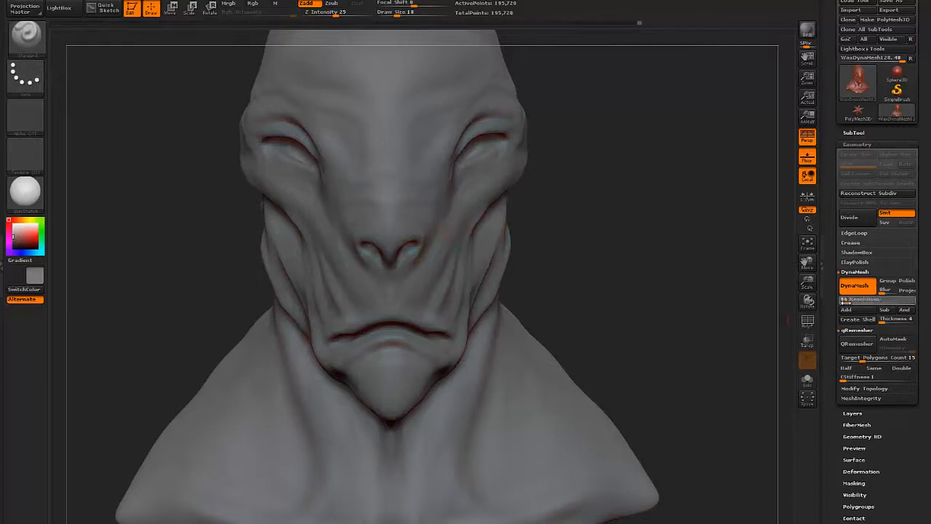
key("Return")
left_click_drag(593, 210, 618, 237, "ctrl")
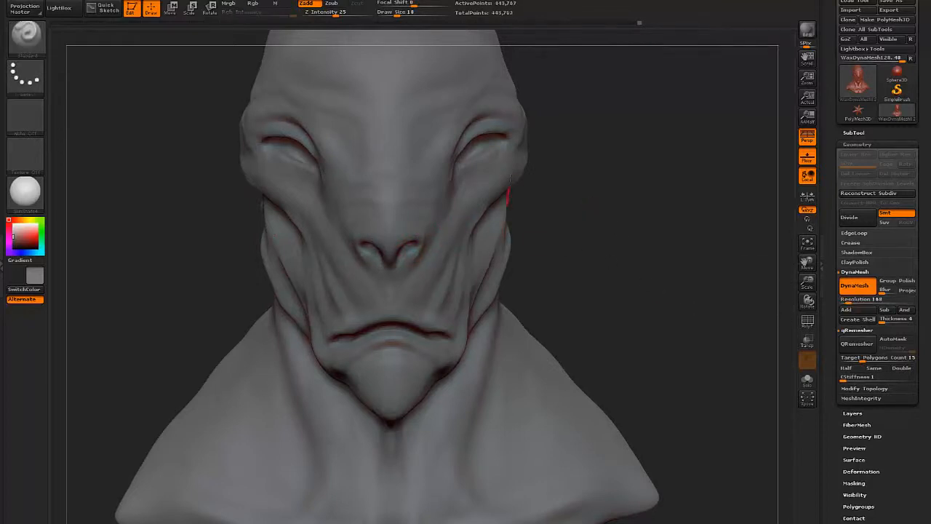
- Check the mesh wireframe and sculpt skin folds around the nose bridge and inner eye corners with the Standard brush
left_click_drag(557, 207, 562, 211)
left_click(807, 325)
left_click(808, 325)
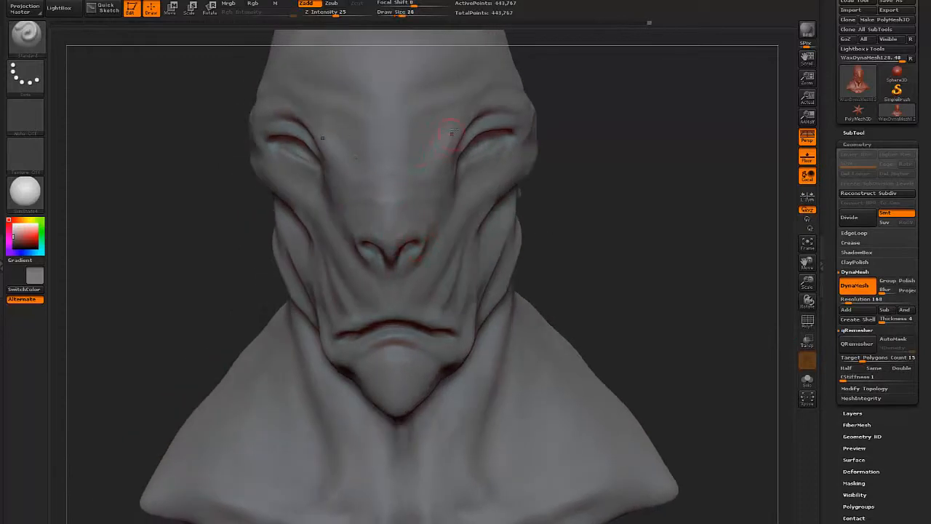
left_click_drag(564, 198, 595, 191)
left_click_drag(422, 197, 453, 192)
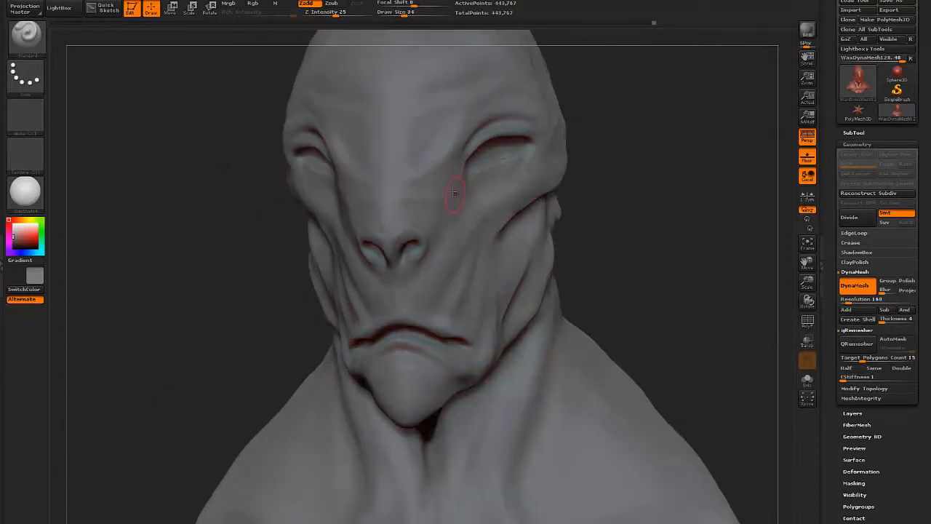
left_click_drag(602, 166, 514, 118)
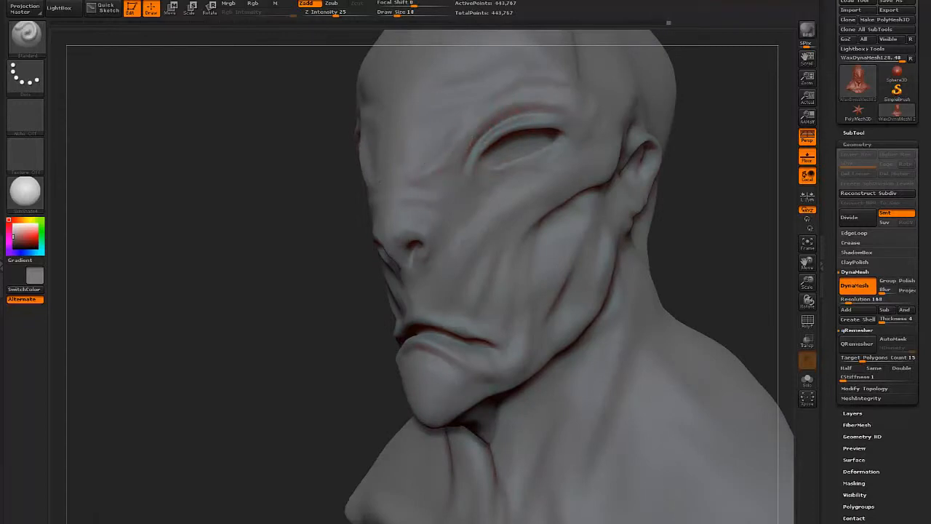
left_click_drag(505, 163, 488, 188)
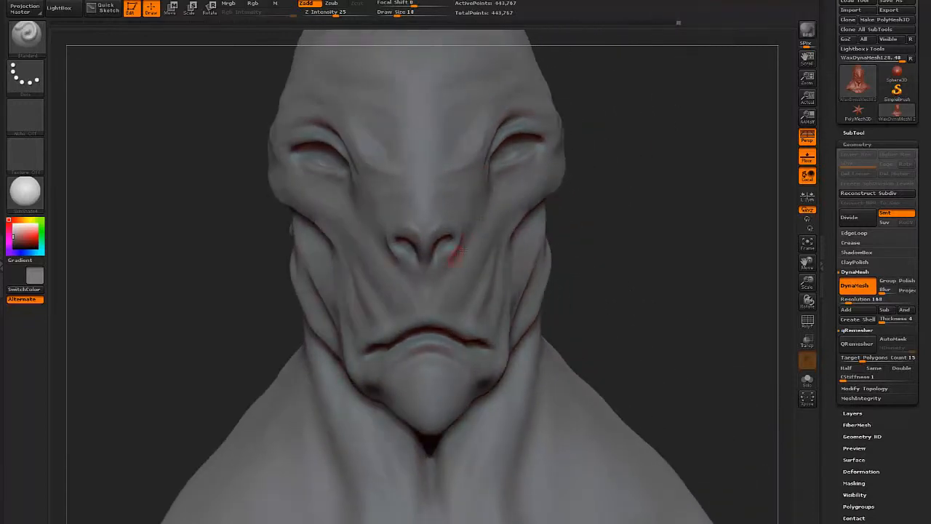
- Sculpt the nostril wings and the creases beside the nose with a small Standard brush
left_click_drag(542, 244, 610, 243)
left_click_drag(441, 244, 438, 254)
left_click_drag(555, 241, 623, 244)
left_click_drag(432, 260, 439, 246)
left_click_drag(556, 244, 515, 241)
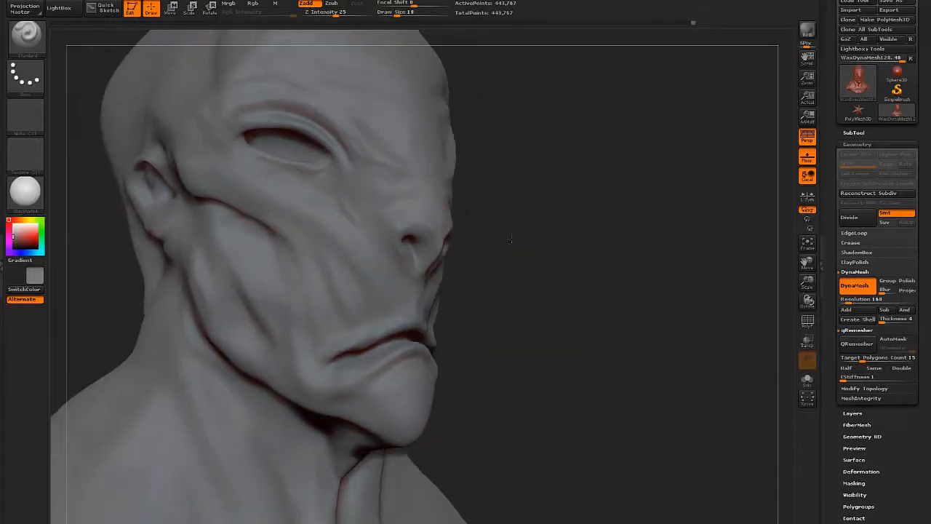
mouse_move(575, 251)
left_mouse_down()
mouse_move(524, 256)
mouse_move(582, 258)
left_mouse_up()
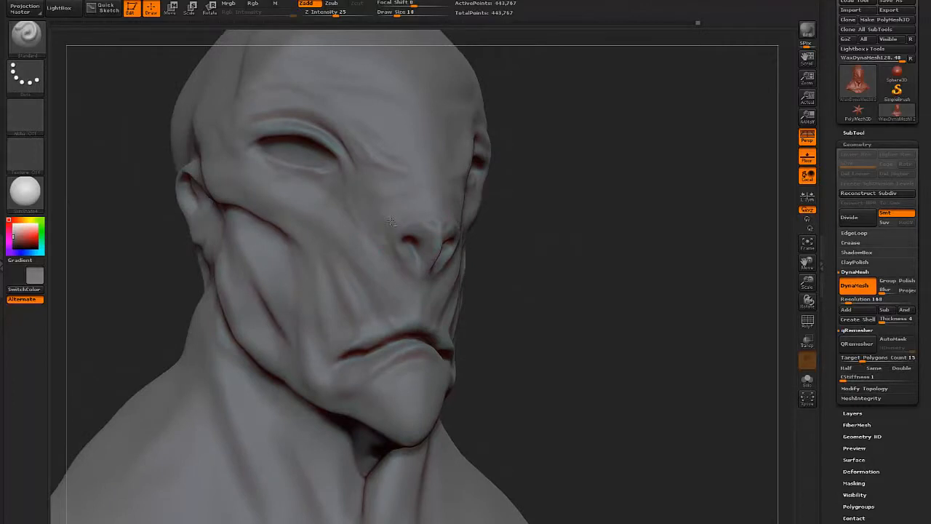
left_click_drag(381, 188, 500, 190)
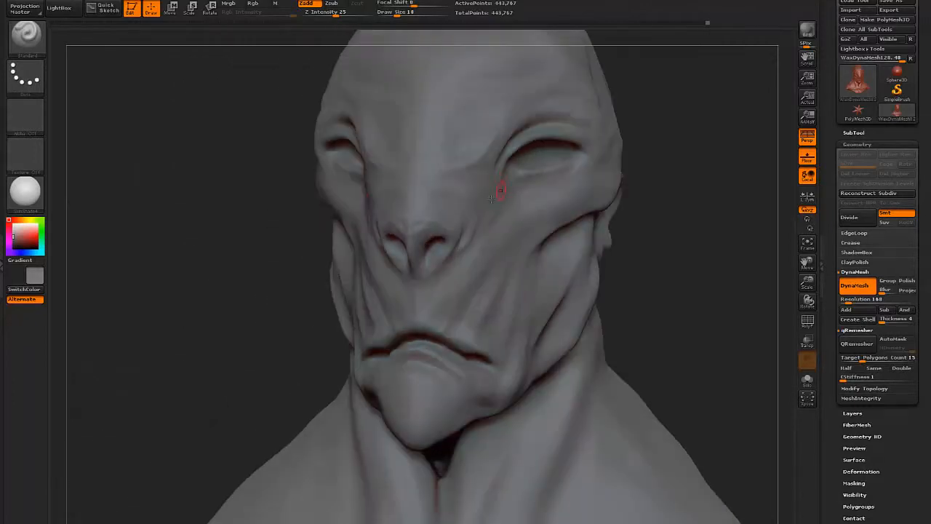
left_click_drag(654, 233, 484, 225)
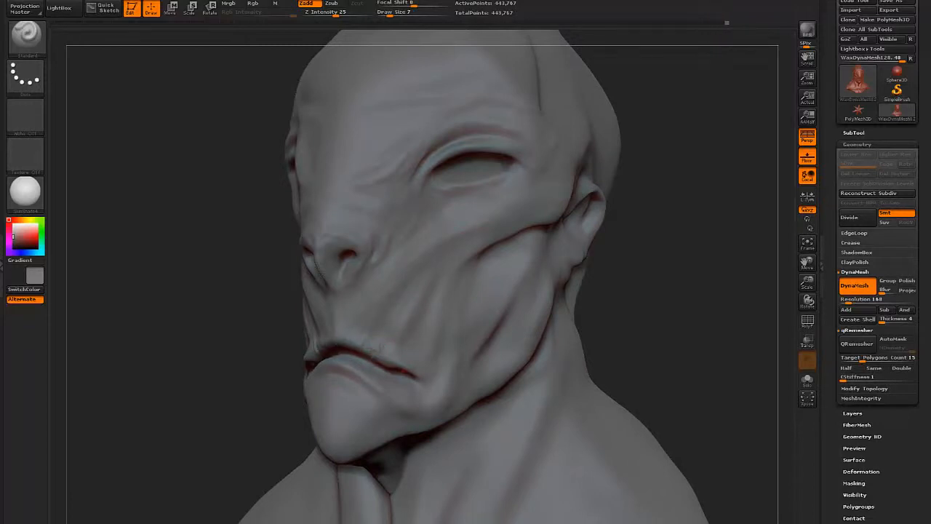
- Add fine wrinkles above the upper lip and define the lower lip and mouth corners with the Standard brush
left_click_drag(235, 355, 306, 363)
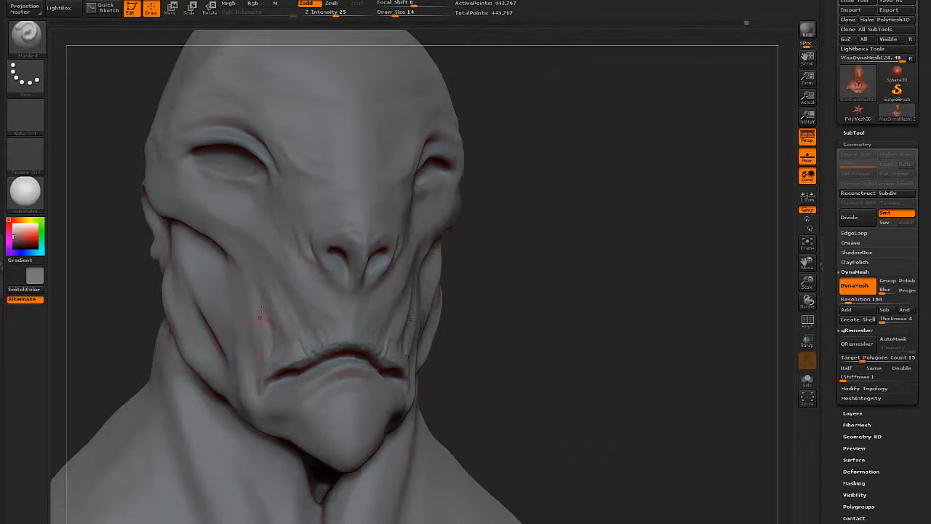
left_click_drag(572, 325, 482, 327)
left_click_drag(291, 388, 313, 375)
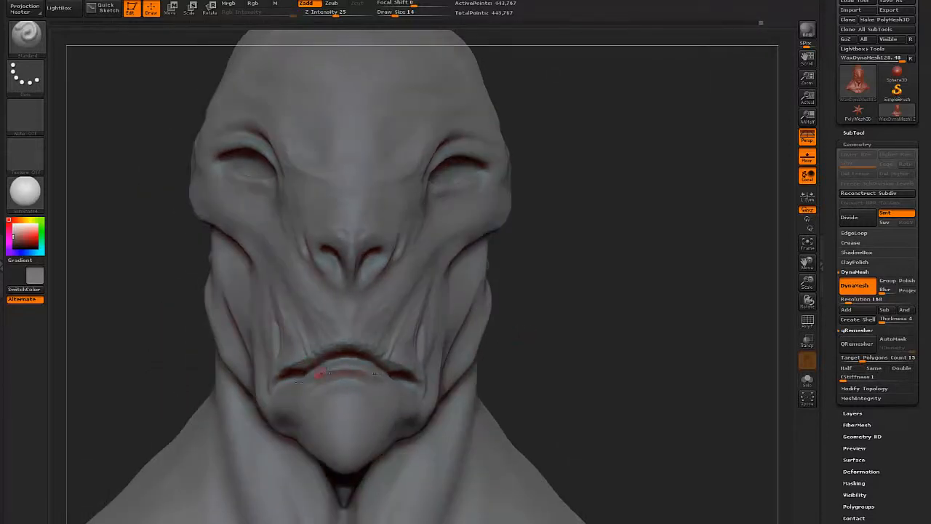
left_click_drag(370, 360, 287, 382)
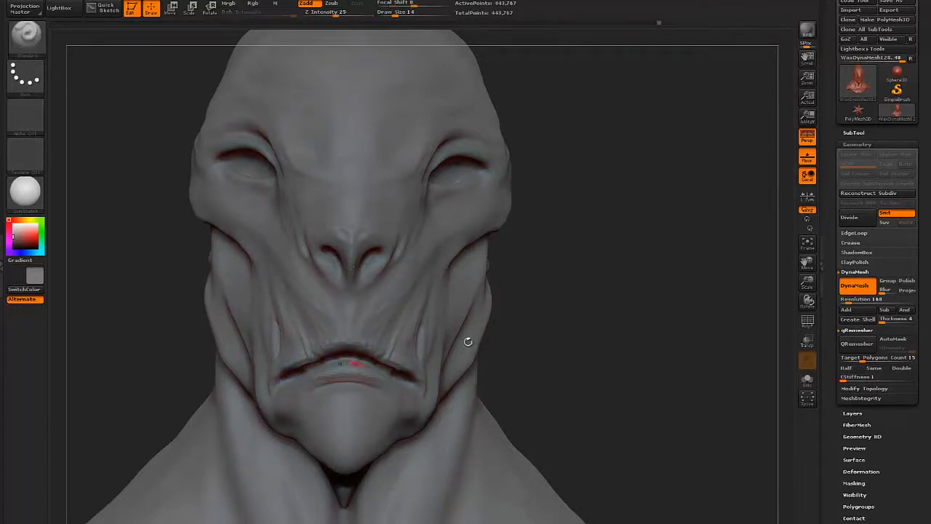
left_click_drag(498, 339, 575, 347)
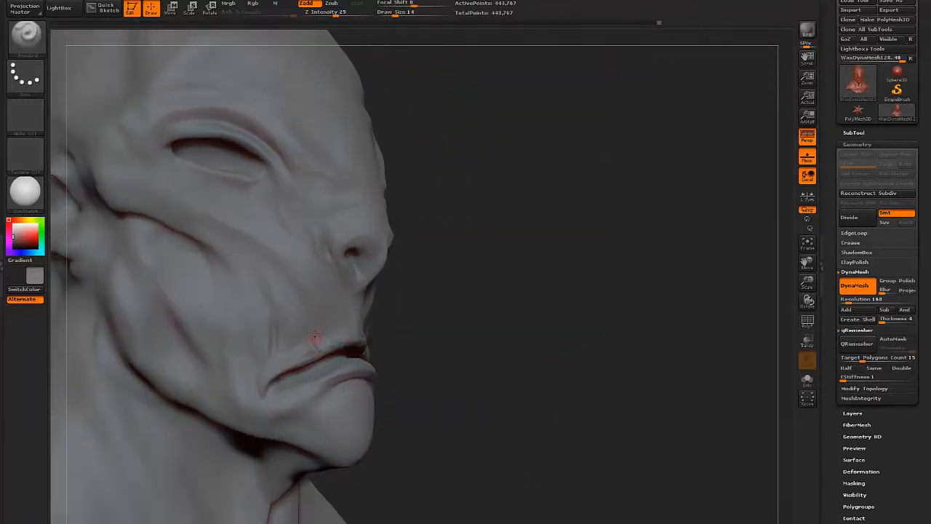
mouse_move(518, 339)
left_mouse_down()
mouse_move(440, 336)
mouse_move(516, 336)
mouse_move(466, 339)
mouse_move(464, 352)
left_mouse_up()
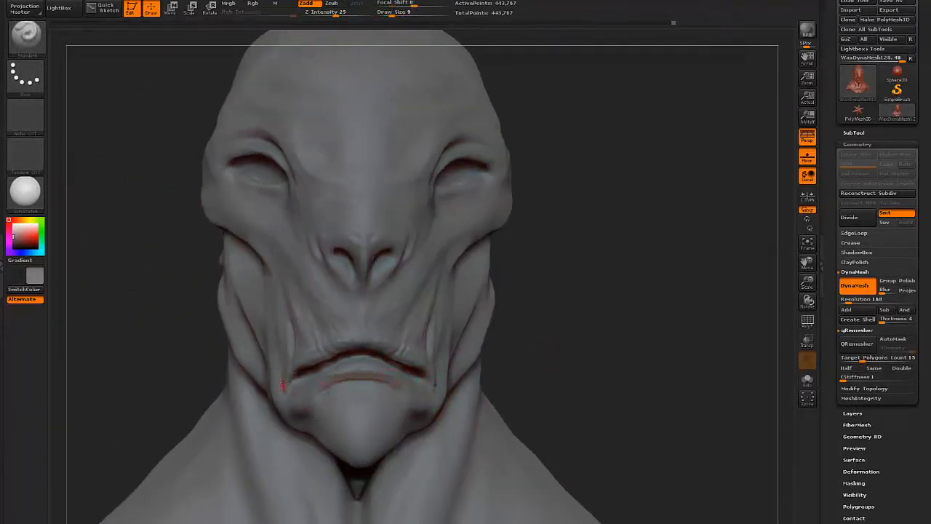
- Extend and sharpen the crease below the cheekbone toward the mouth corner with the Standard brush
left_click_drag(498, 327, 539, 328)
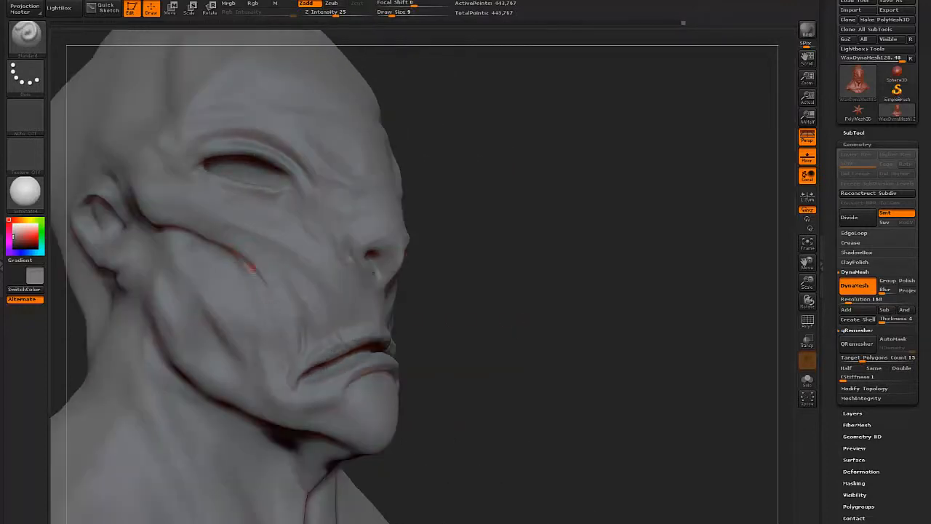
left_click_drag(474, 327, 318, 324)
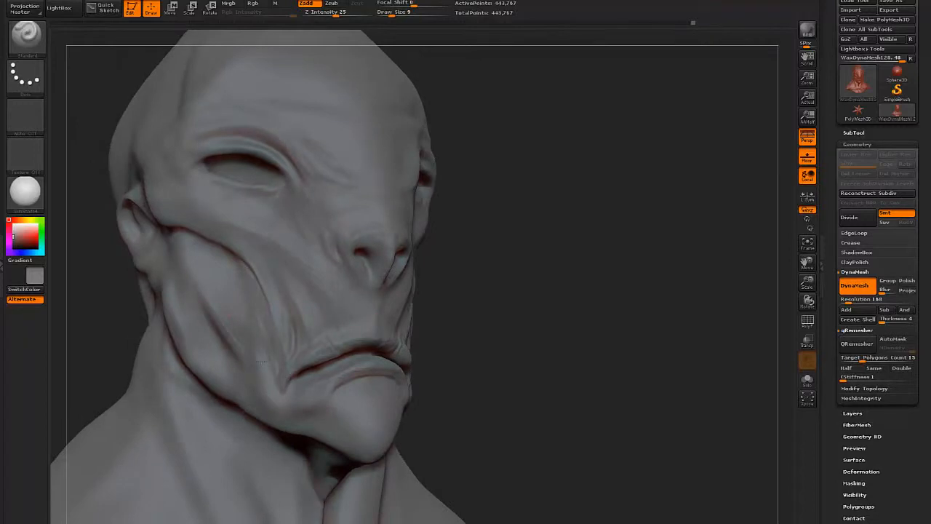
left_click_drag(502, 328, 418, 326)
key("bracketright")
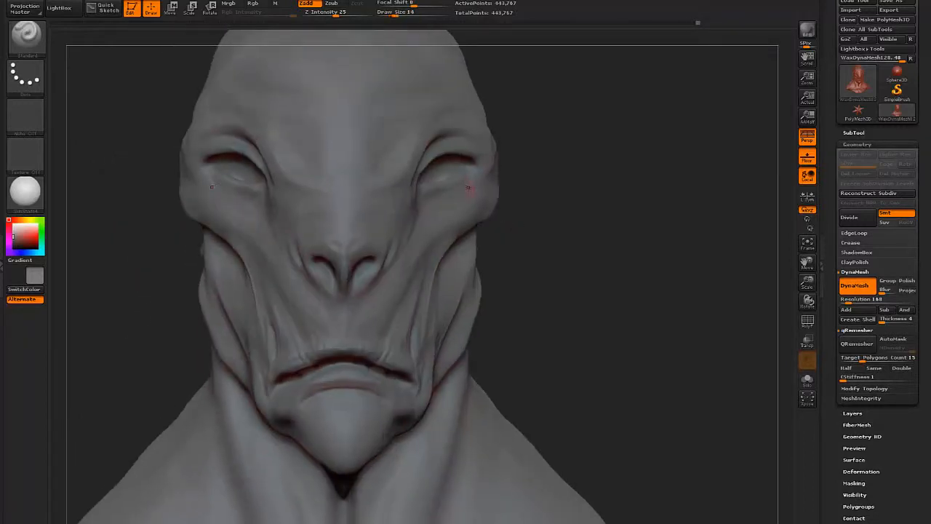
- Sculpt and smooth the lower eyelids and define the eye rims with the Standard brush
left_click_drag(584, 212, 467, 195)
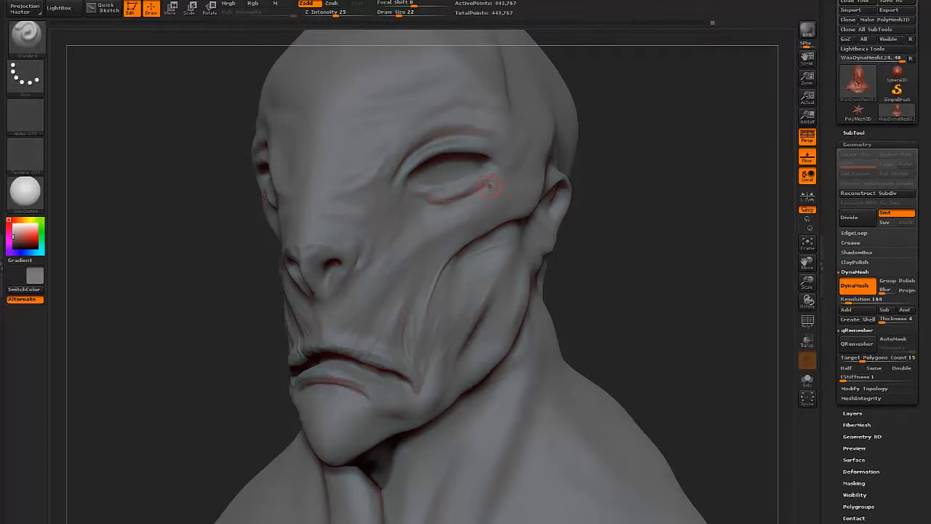
left_click_drag(452, 198, 486, 182, "shift")
left_click_drag(632, 190, 471, 162)
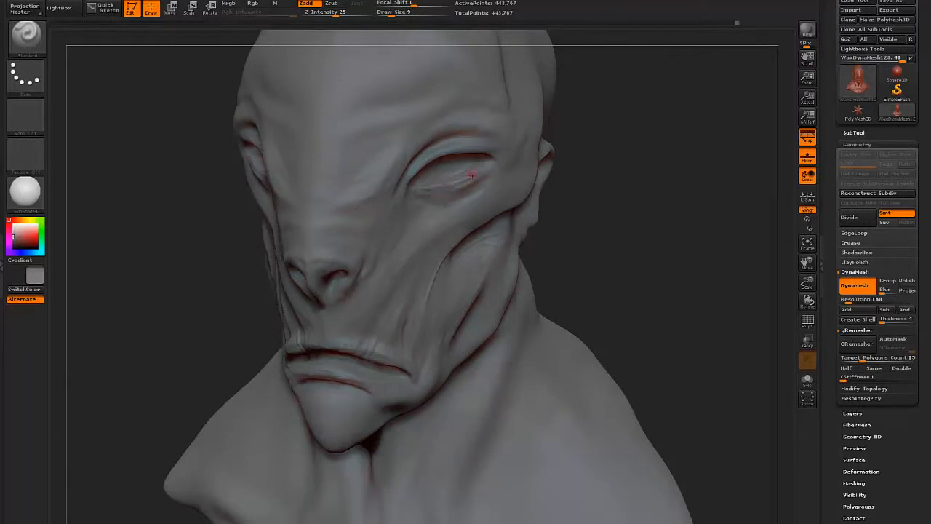
left_click_drag(483, 169, 458, 184, "shift")
left_click_drag(619, 182, 497, 153)
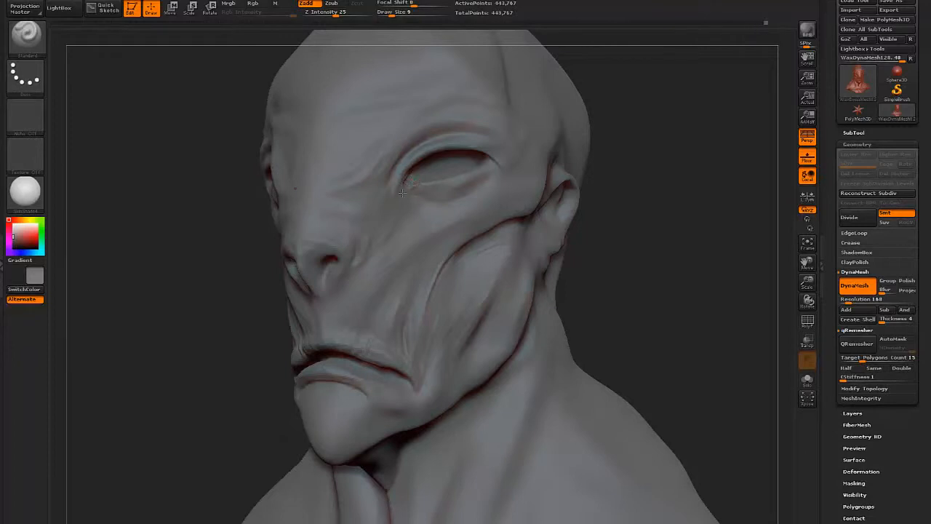
left_click_drag(603, 208, 692, 208)
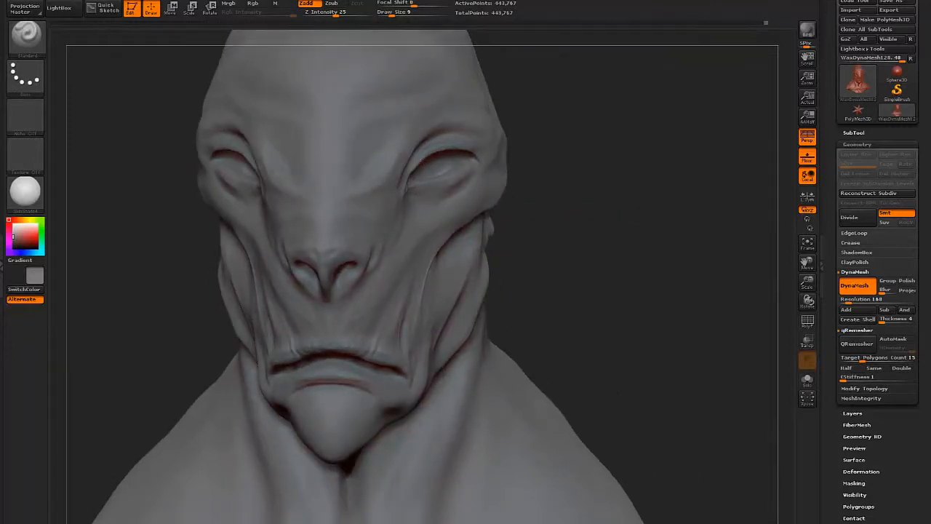
left_click_drag(554, 171, 420, 169)
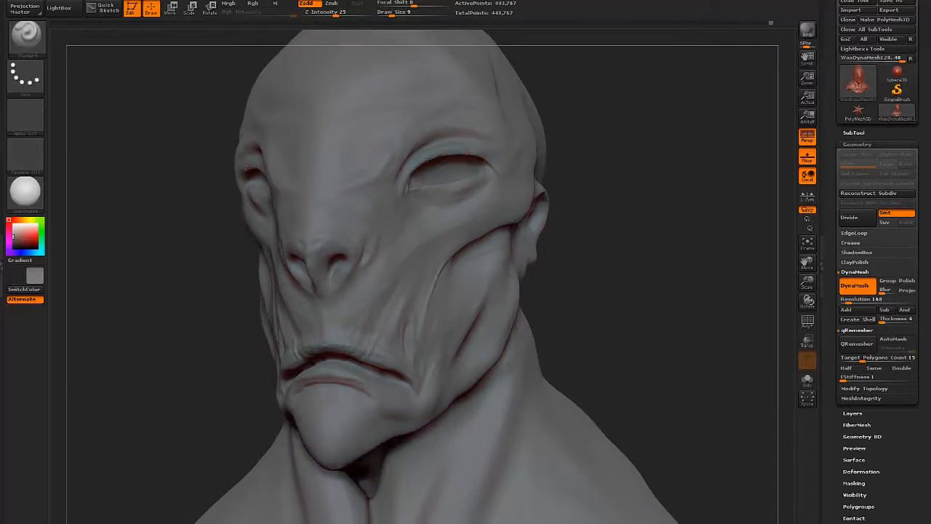
- Refine the upper eyelid and the fold above it, softening the strokes with the Smooth brush
left_click_drag(408, 165, 433, 148, "shift")
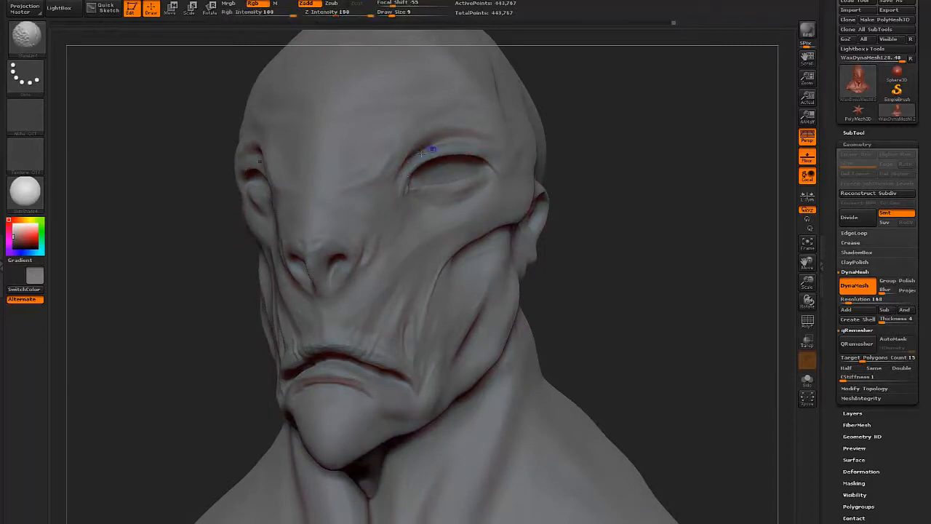
left_click_drag(586, 165, 576, 186)
mouse_move(624, 157)
left_mouse_down()
mouse_move(617, 148)
mouse_move(559, 144)
left_mouse_up()
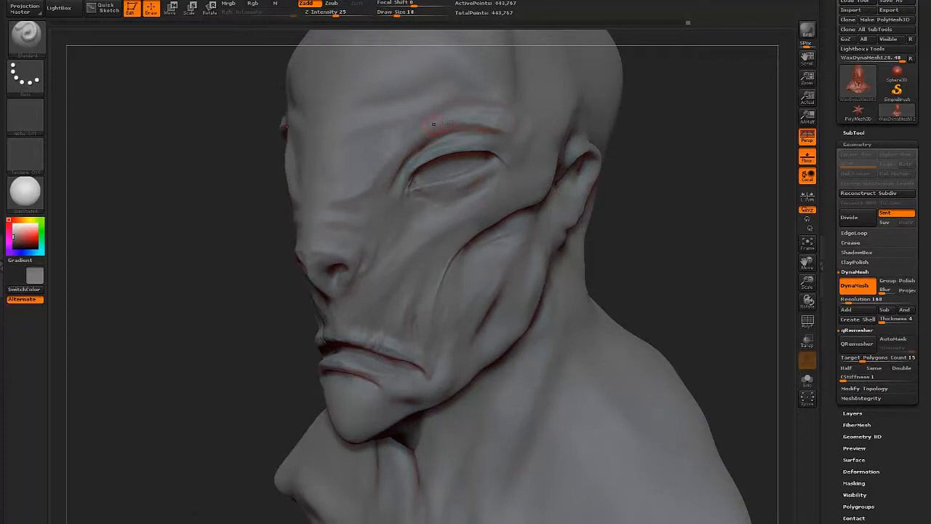
left_click_drag(448, 121, 476, 115, "shift")
mouse_move(240, 231)
left_mouse_down()
mouse_move(545, 135)
mouse_move(438, 164)
left_mouse_up()
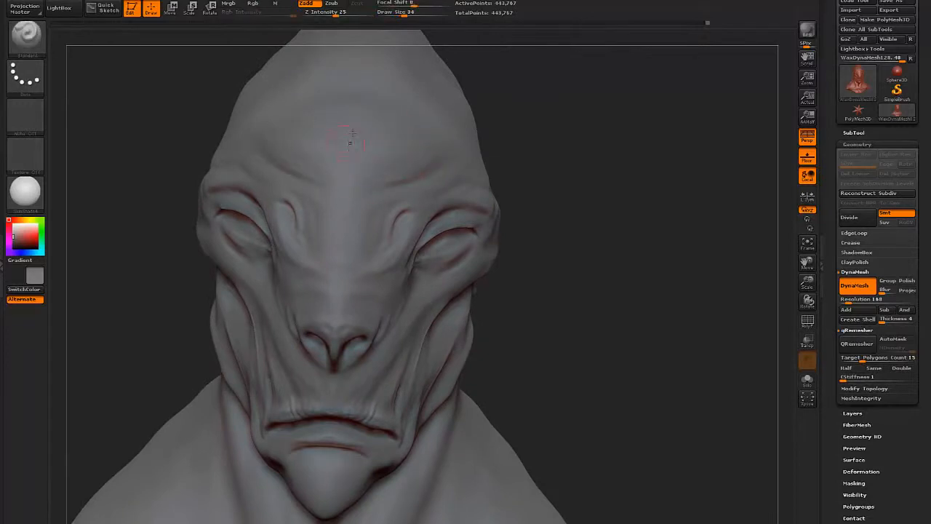
- Sculpt the brow and forehead folds and the creases running from the inner eye corners down beside the nose
right_click_drag(375, 191, 483, 170)
left_click_drag(450, 284, 472, 283)
mouse_move(506, 310)
left_mouse_down()
mouse_move(407, 297)
mouse_move(418, 276)
mouse_move(389, 276)
left_mouse_up()
mouse_move(397, 280)
right_mouse_down()
mouse_move(549, 299)
mouse_move(506, 298)
right_mouse_up()
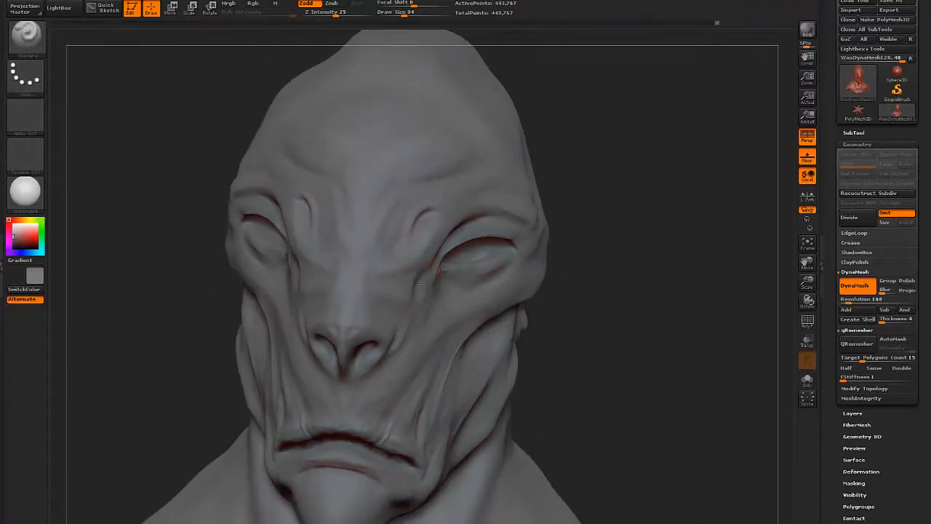
left_click_drag(341, 339, 318, 329)
mouse_move(349, 334)
right_mouse_down()
mouse_move(557, 352)
mouse_move(418, 318)
right_mouse_up()
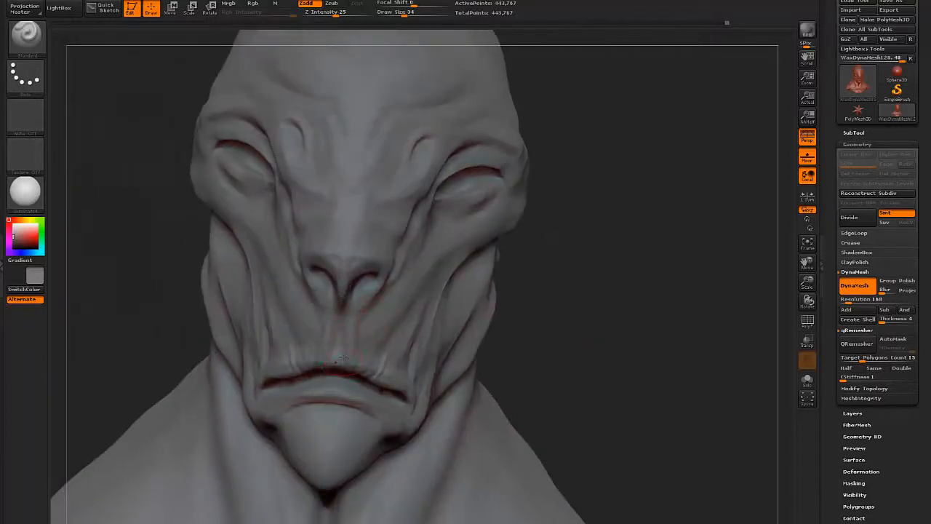
- Raise the DynaMesh resolution to 256 and remesh the bust
mouse_move(342, 357)
right_mouse_down()
mouse_move(572, 326)
mouse_move(305, 322)
right_mouse_up()
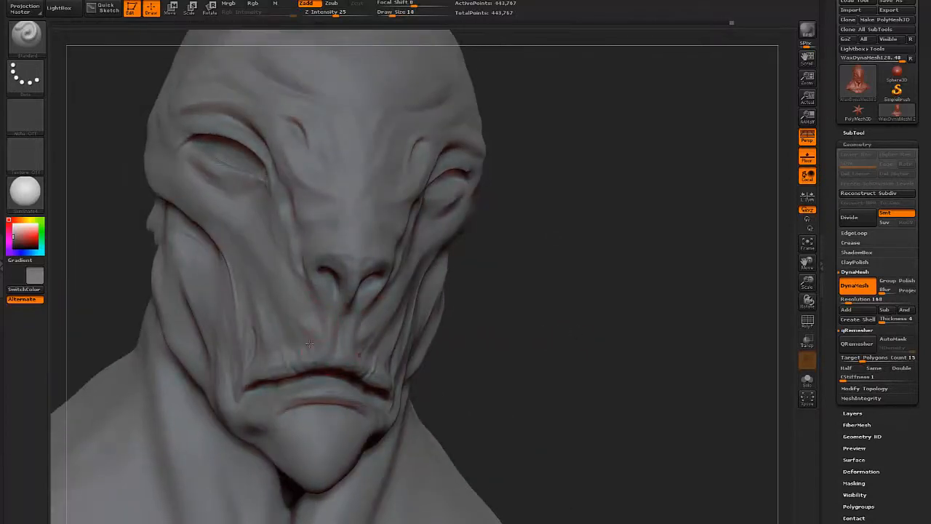
left_click_drag(574, 284, 610, 309, "ctrl")
left_click_drag(534, 288, 609, 328, "ctrl")
left_click(851, 299)
mouse_move(565, 278)
left_mouse_down("ctrl")
mouse_move(620, 319)
mouse_move(575, 284)
mouse_move(588, 276)
left_mouse_up("ctrl")
- Deepen the small pit at the inner end of the brow with the Standard brush and smooth its edge
left_click_drag(657, 263, 630, 264)
left_click_drag(611, 191, 575, 195)
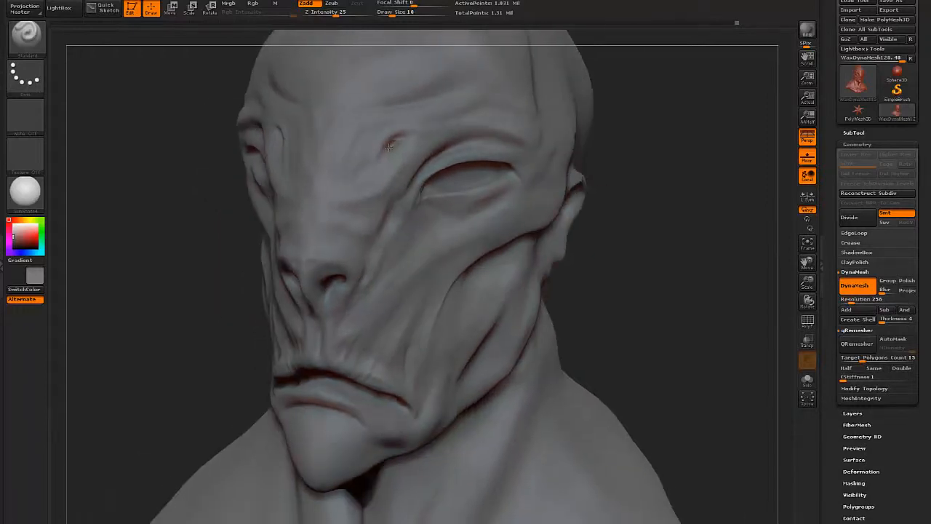
left_click_drag(401, 136, 406, 133)
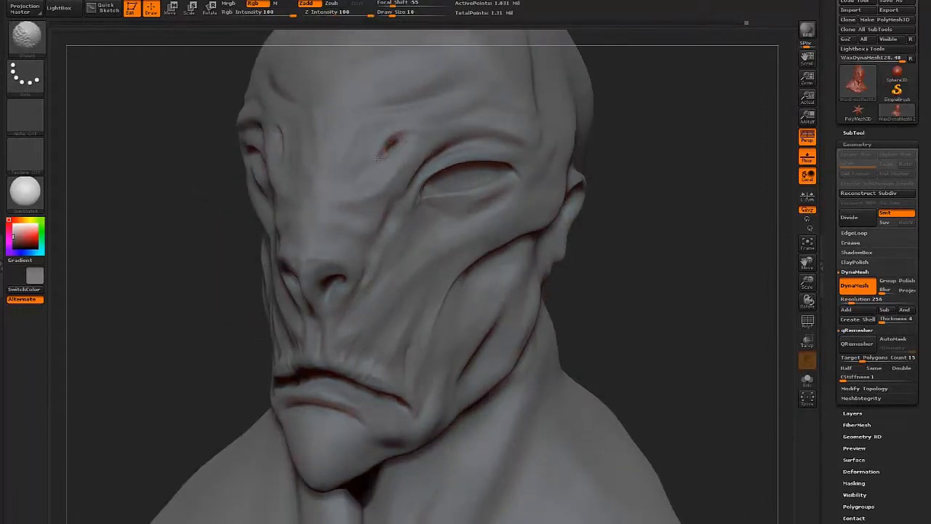
- Sculpt lumpy skin forms and small folds across the chin and beneath the mouth corners with the Standard brush
mouse_move(590, 294)
left_mouse_down()
mouse_move(641, 300)
mouse_move(658, 313)
left_mouse_up()
left_click_drag(565, 329, 615, 229, "alt")
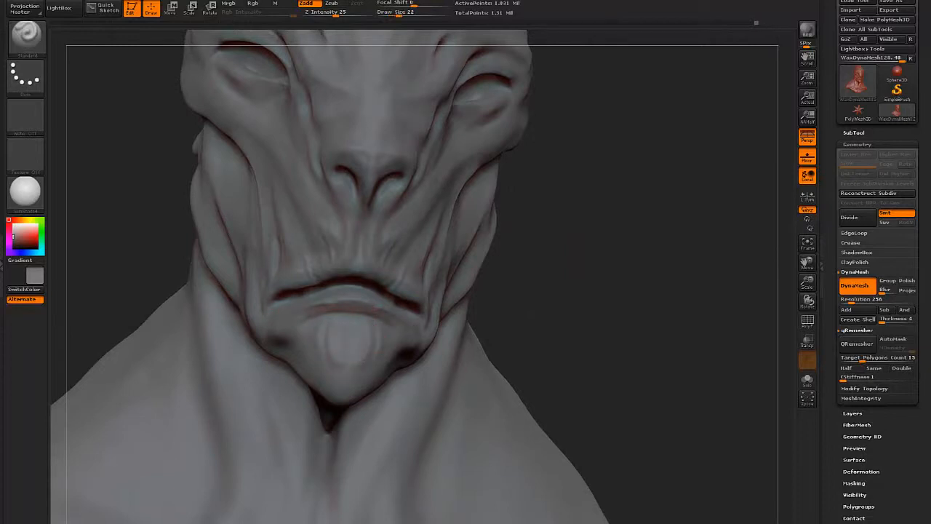
left_click_drag(362, 374, 345, 391)
left_click_drag(582, 320, 524, 324)
left_click_drag(390, 378, 416, 366)
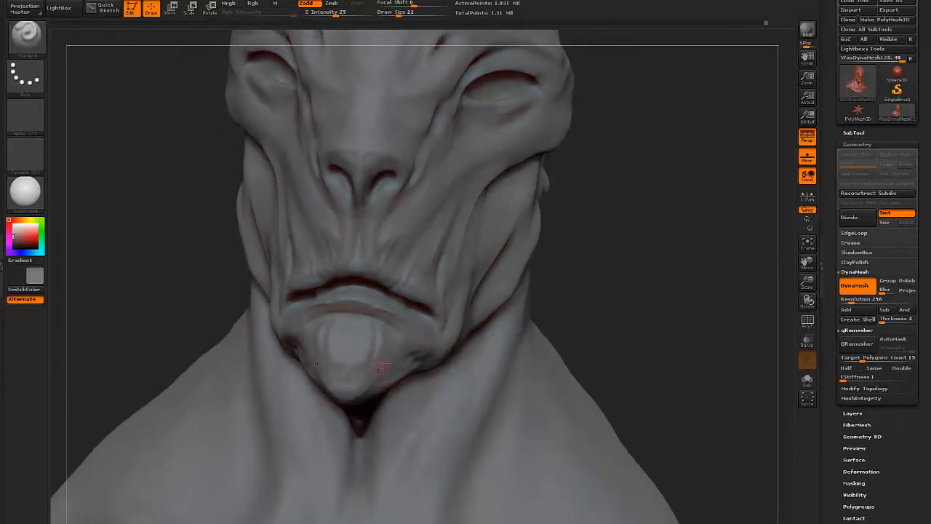
left_click_drag(616, 291, 633, 297)
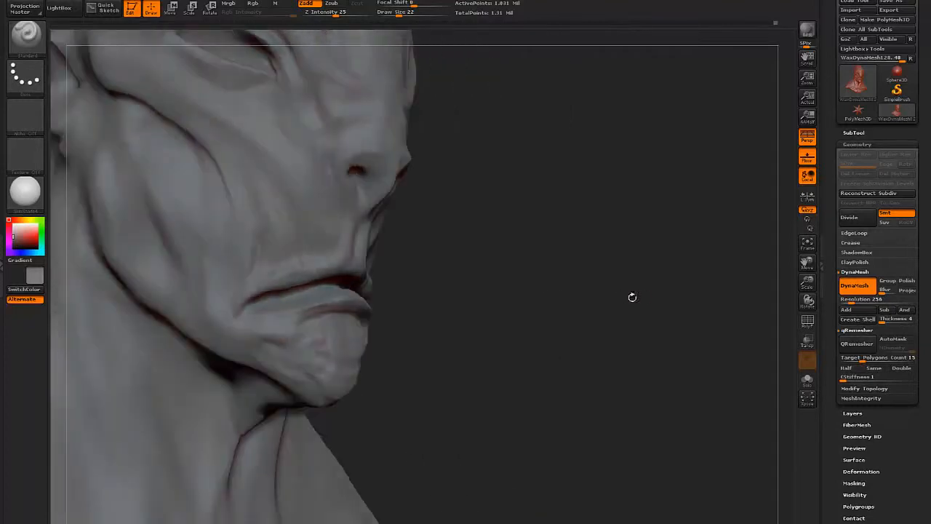
- Carve a sharper crease along the lower jawline from below the ear to the chin
left_click_drag(238, 360, 271, 385)
mouse_move(441, 333)
left_mouse_down()
mouse_move(470, 335)
mouse_move(519, 264)
mouse_move(550, 264)
left_mouse_up()
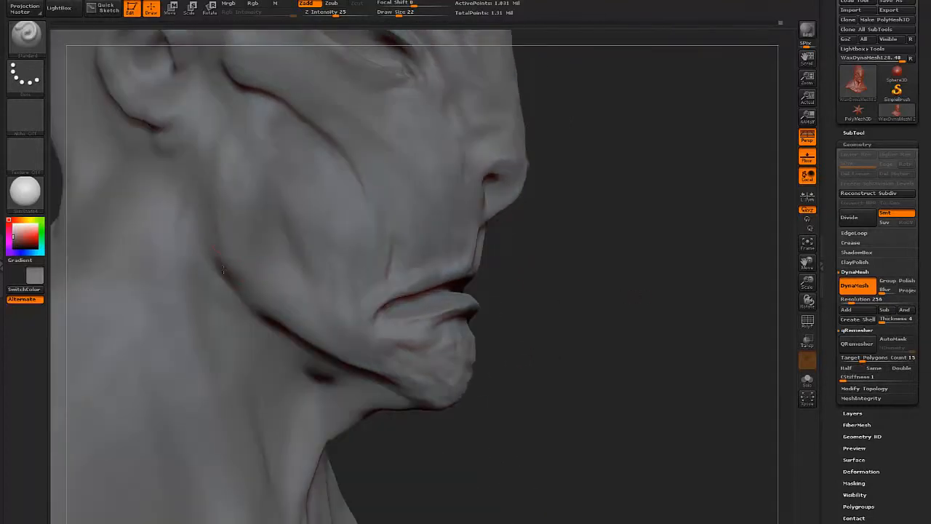
left_click_drag(237, 281, 348, 351)
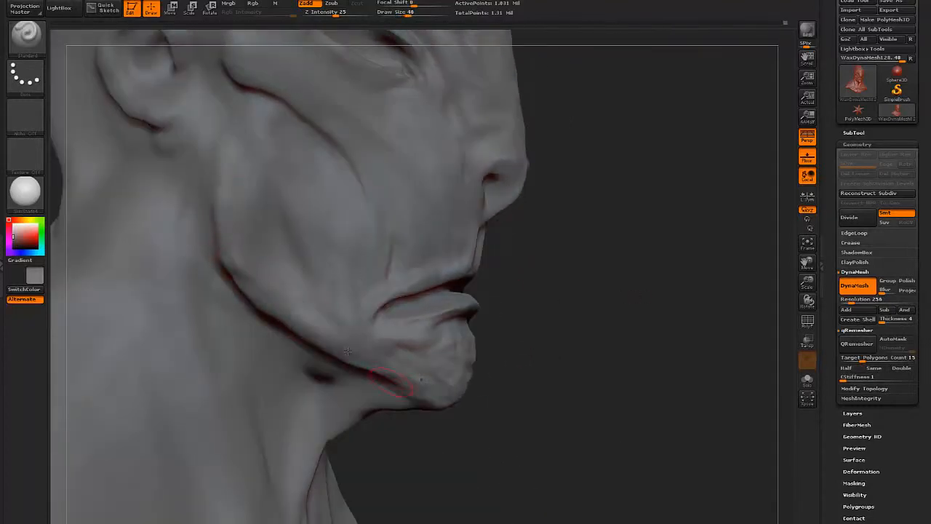
left_click_drag(569, 203, 604, 283)
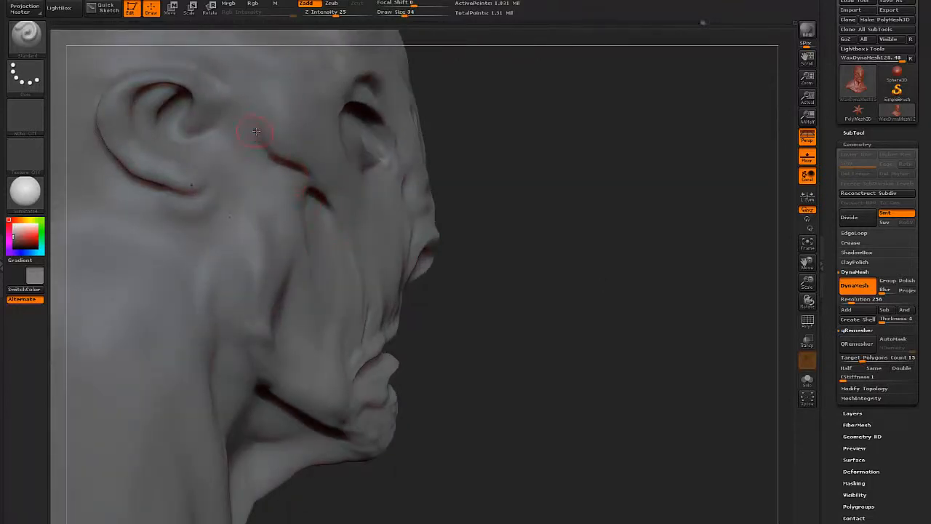
- Build up folds on the temple and above the ear with the Standard brush, smoothing between strokes
left_click_drag(518, 119, 528, 264, "alt")
left_click_drag(293, 252, 314, 208)
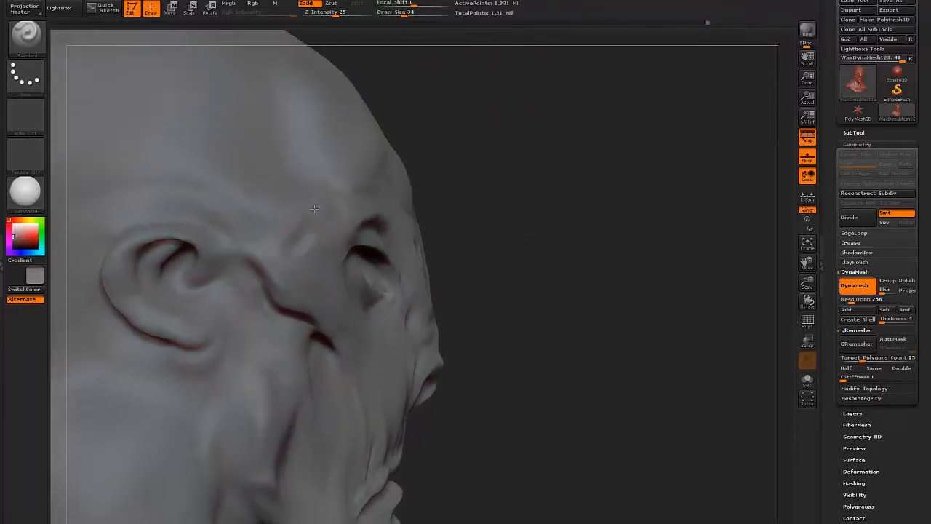
mouse_move(291, 244)
left_mouse_down()
mouse_move(302, 217)
mouse_move(288, 234)
left_mouse_up()
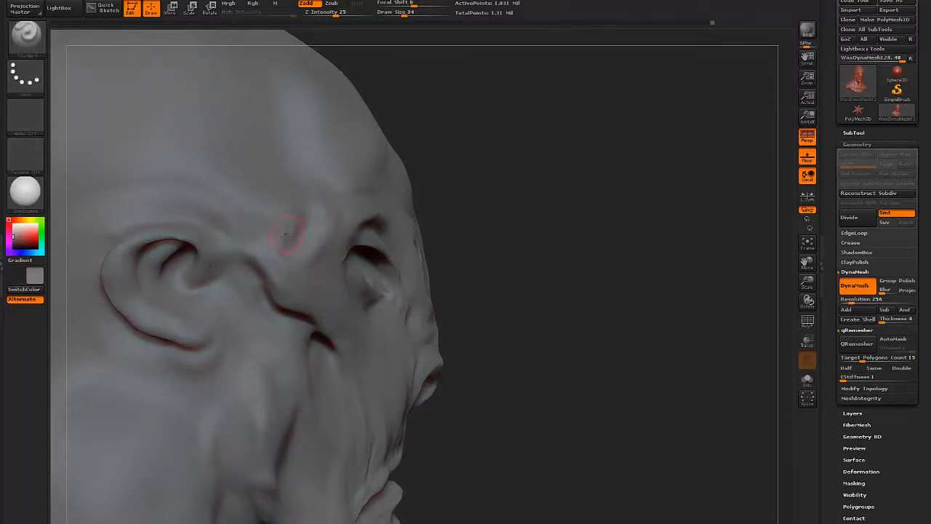
mouse_move(520, 191)
left_mouse_down()
mouse_move(375, 198)
mouse_move(490, 192)
left_mouse_up()
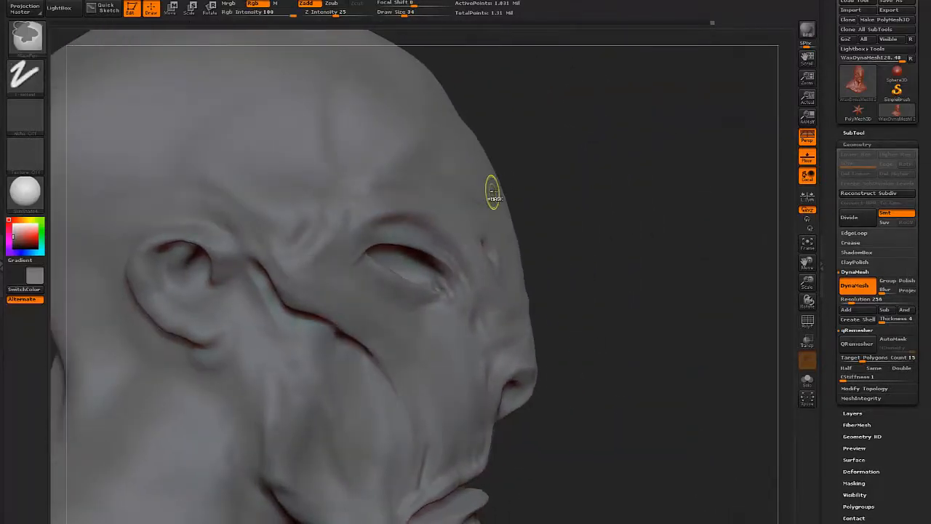
left_click_drag(578, 167, 332, 181)
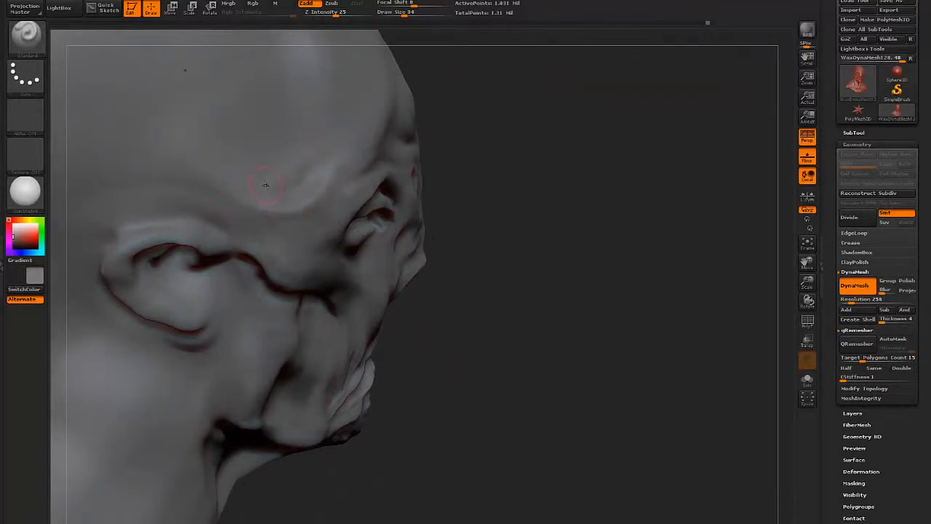
mouse_move(278, 165)
left_mouse_down()
mouse_move(291, 131)
mouse_move(295, 164)
left_mouse_up()
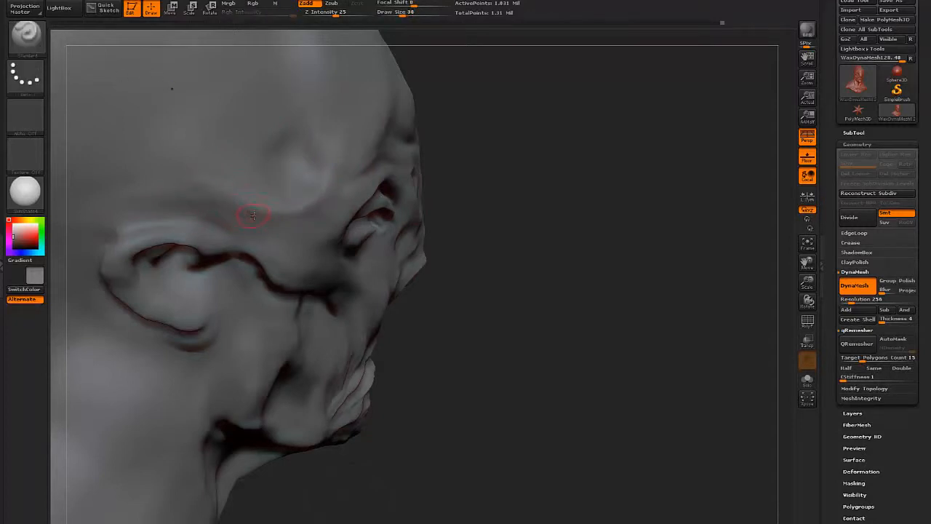
mouse_move(190, 195)
left_mouse_down("shift")
mouse_move(272, 214)
mouse_move(156, 199)
mouse_move(237, 218)
left_mouse_up("shift")
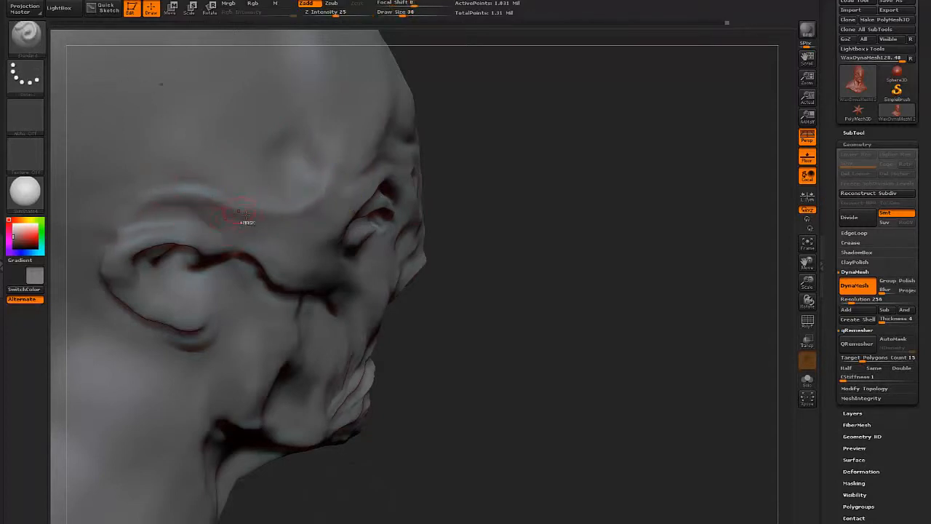
- Remesh the bust with DynaMesh to even out the new forms and pick the Move brush
mouse_move(713, 218)
left_mouse_down()
mouse_move(579, 202)
mouse_move(609, 199)
mouse_move(476, 250)
mouse_move(545, 233)
left_mouse_up()
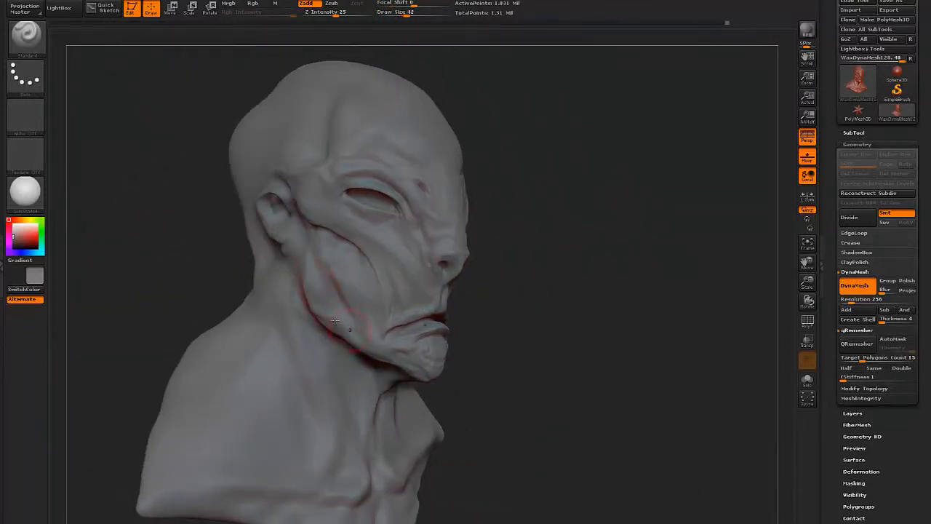
left_click_drag(524, 285, 451, 269)
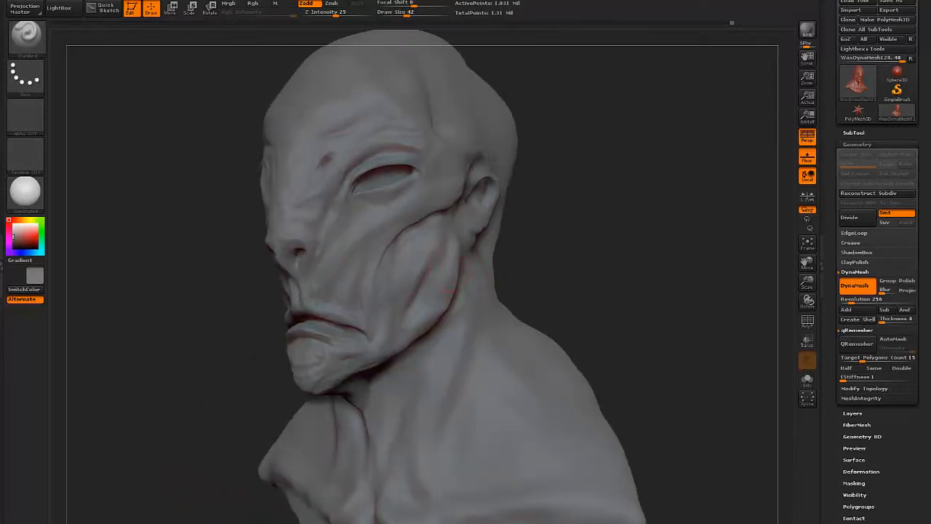
key("b")
key("m")
key("v")
left_click_drag(553, 230, 588, 262, "ctrl")
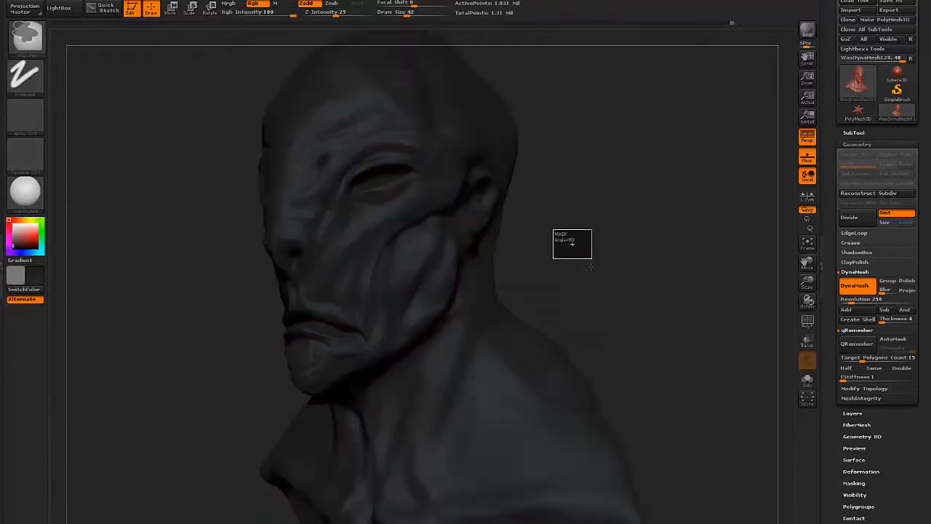
left_click(30, 290)
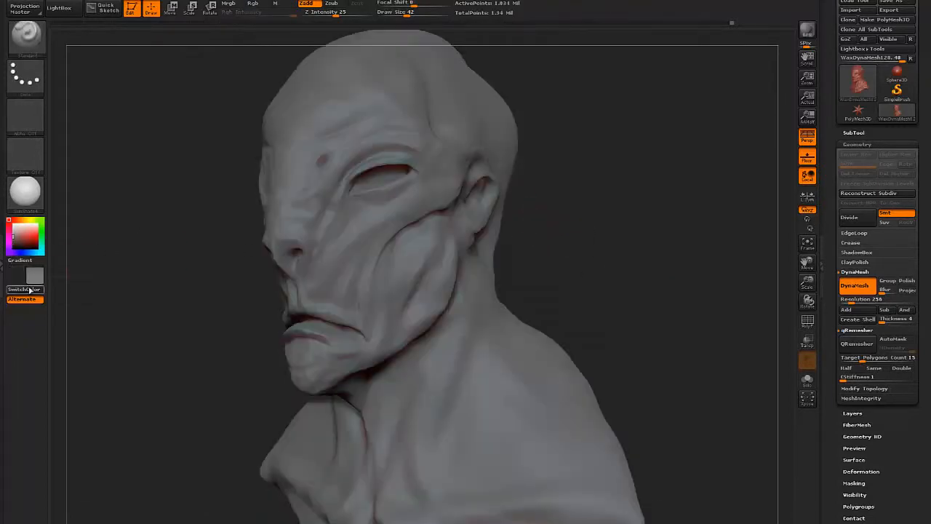
- Adjust the silhouette of the jaw and neck with the Move brush
mouse_move(507, 204)
left_mouse_down()
mouse_move(549, 216)
mouse_move(503, 225)
left_mouse_up()
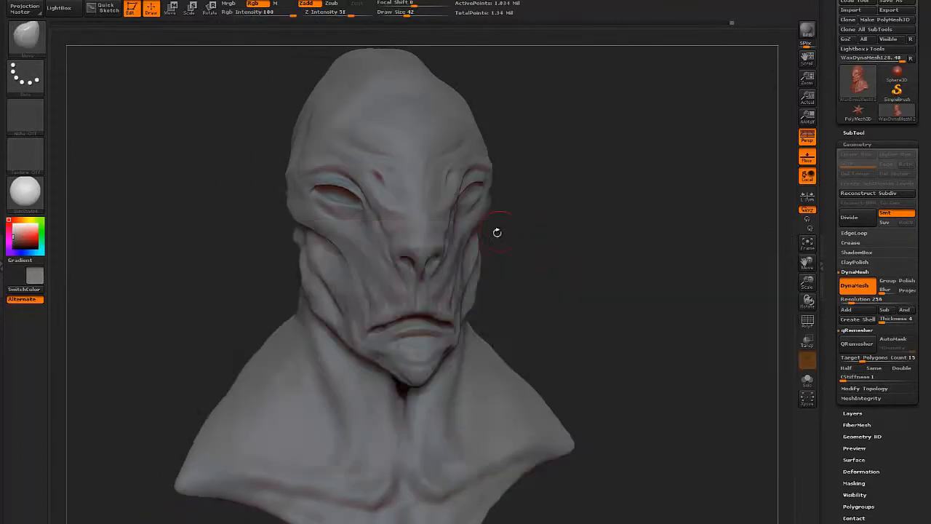
left_click_drag(487, 269, 478, 267)
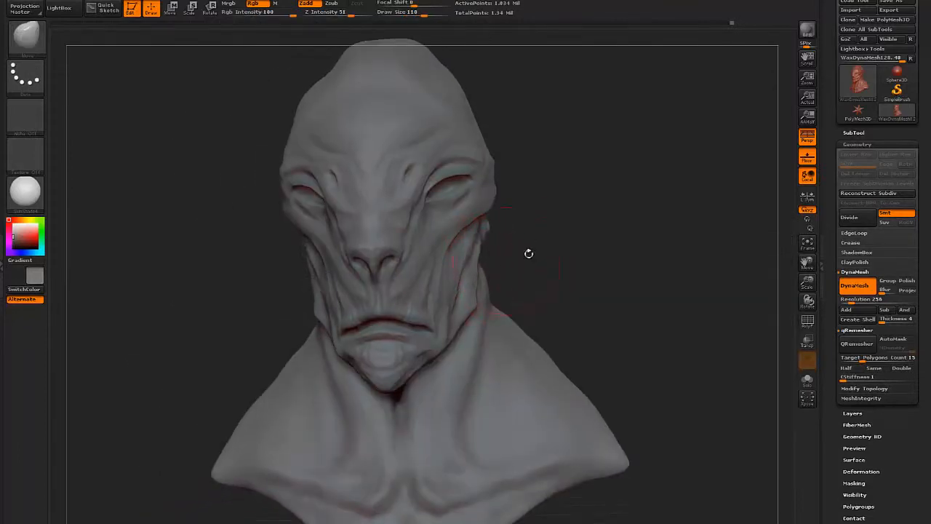
mouse_move(528, 254)
left_mouse_down()
mouse_move(518, 255)
mouse_move(585, 247)
left_mouse_up()
- Load the Clay brush and give it a crackled skin-texture alpha
left_click(25, 117)
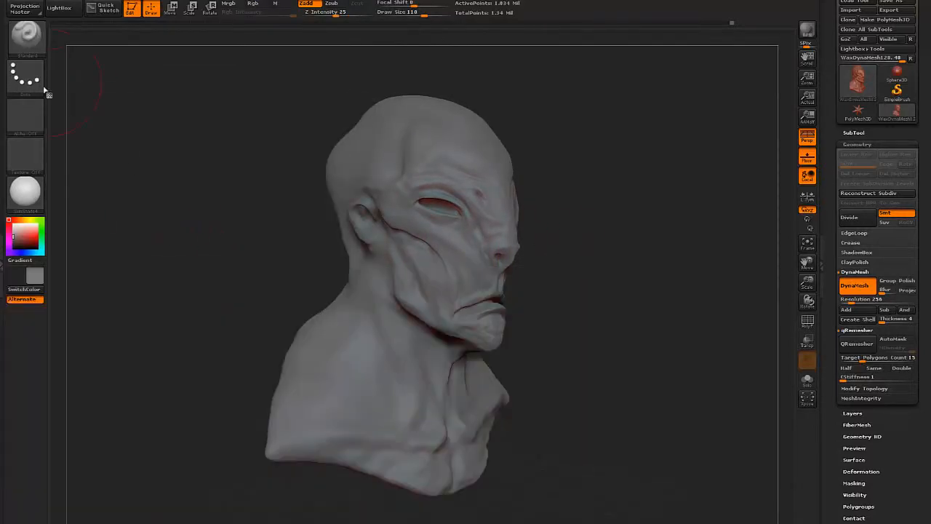
left_click(26, 36)
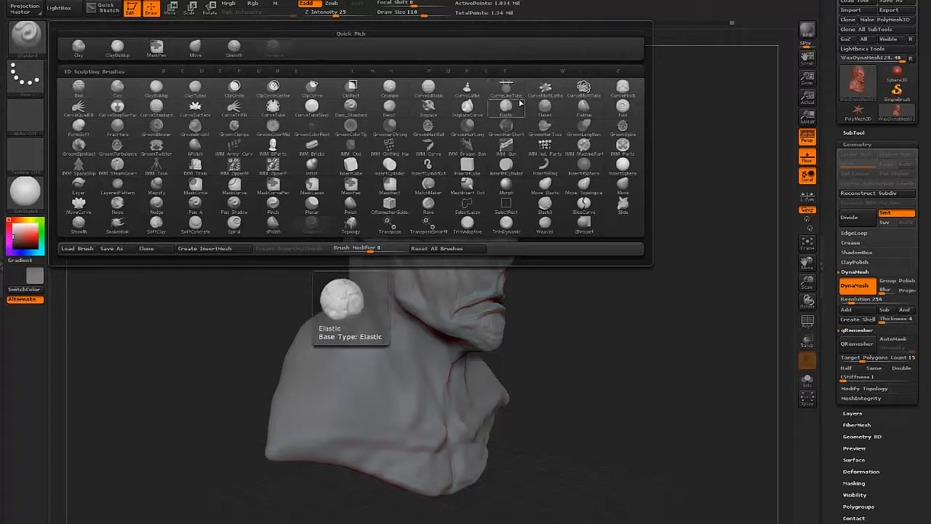
left_click(156, 88)
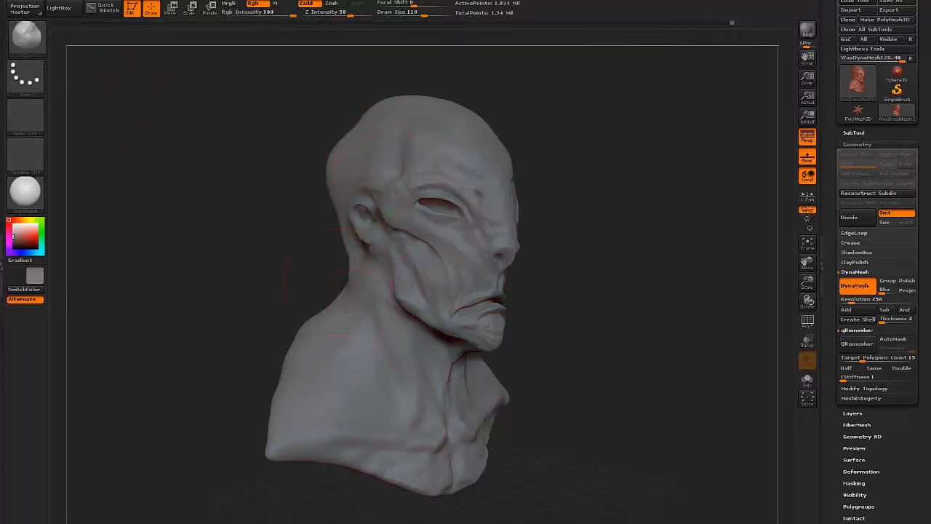
left_click(26, 116)
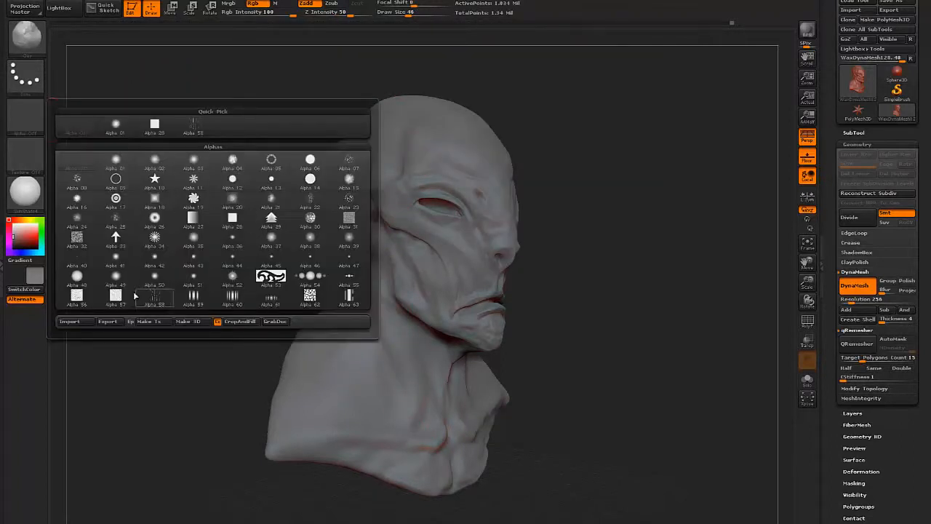
left_click(77, 294)
- Replace the first texture stroke on the neck with a larger crackle-alpha stroke, and set the Rgb Intensity to 43
left_click_drag(379, 309, 398, 364, "shift")
left_click_drag(521, 305, 516, 358, "alt")
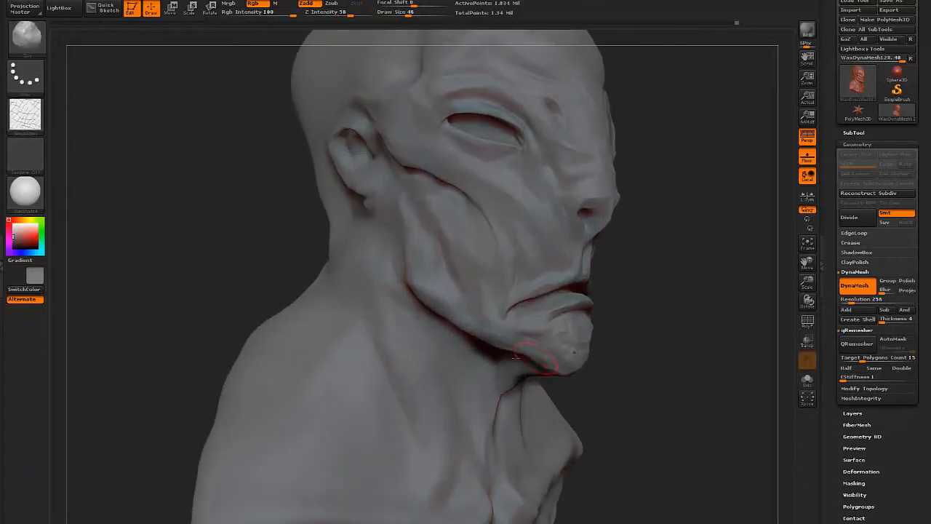
key("]")
key("ctrl+z")
left_click_drag(397, 360, 367, 313)
left_click_drag(283, 15, 270, 14)
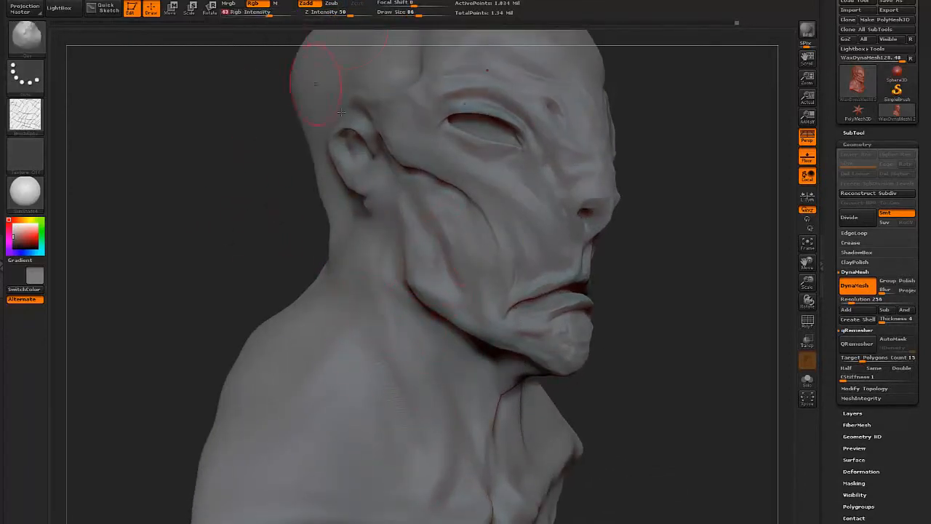
- Switch the stroke type to DragRect, choose a mottled alpha and stamp skin texture onto the cheek
left_click(31, 80)
left_click(115, 93)
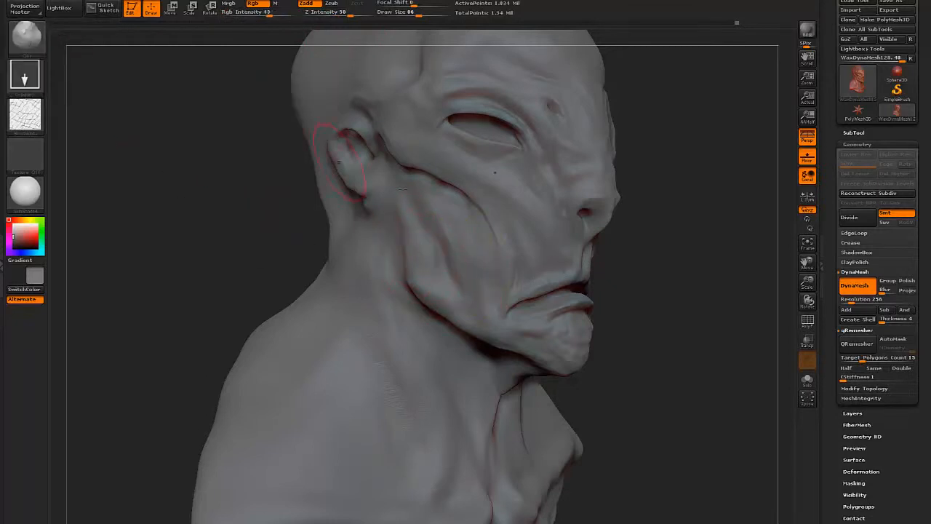
left_click(25, 114)
left_click(460, 238)
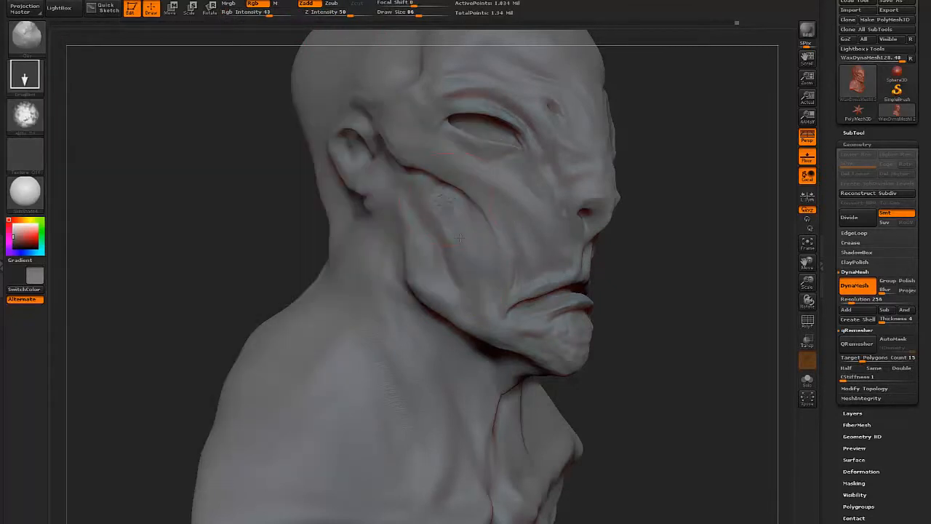
left_click_drag(713, 261, 579, 264)
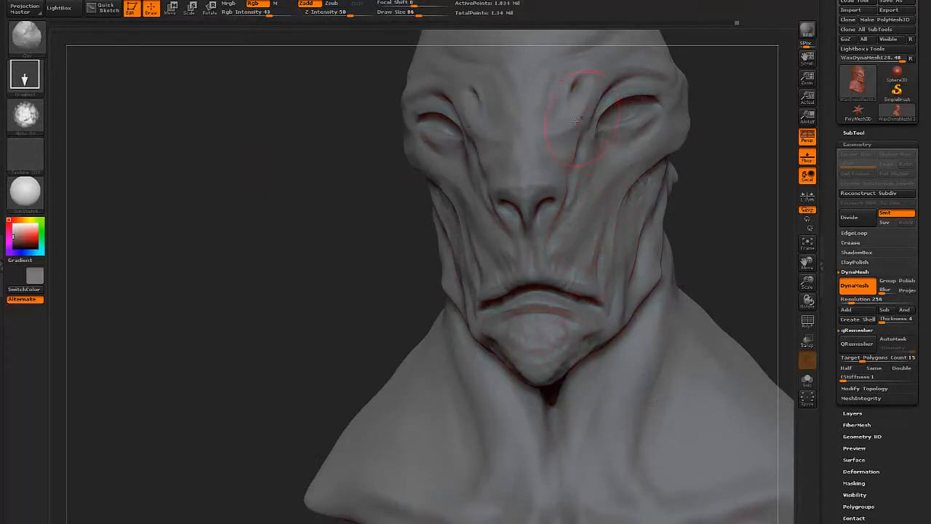
- Load the vertical wrinkle-line Alpha 58 and test it on the neck with a Dots stroke, undoing the test stroke
left_click(24, 114)
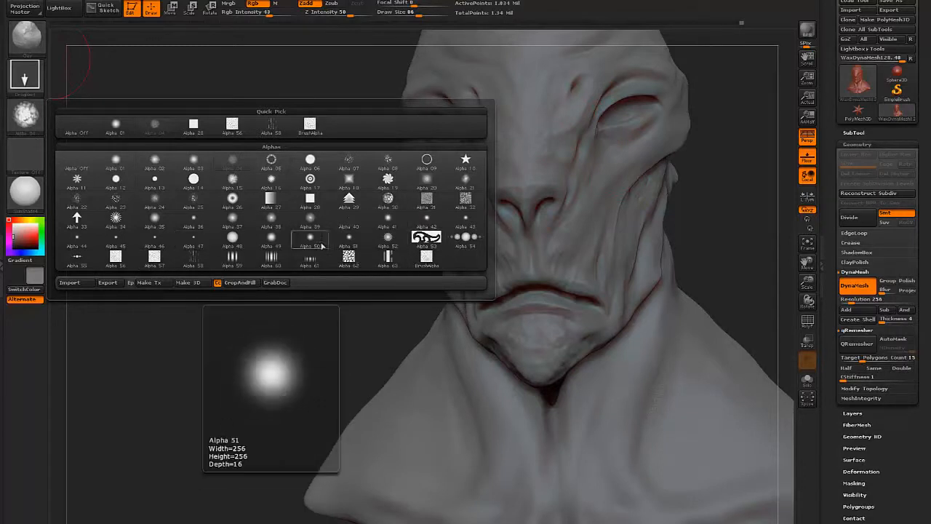
left_click(189, 259)
left_click(25, 77)
left_click(76, 87)
left_click_drag(440, 441, 450, 398)
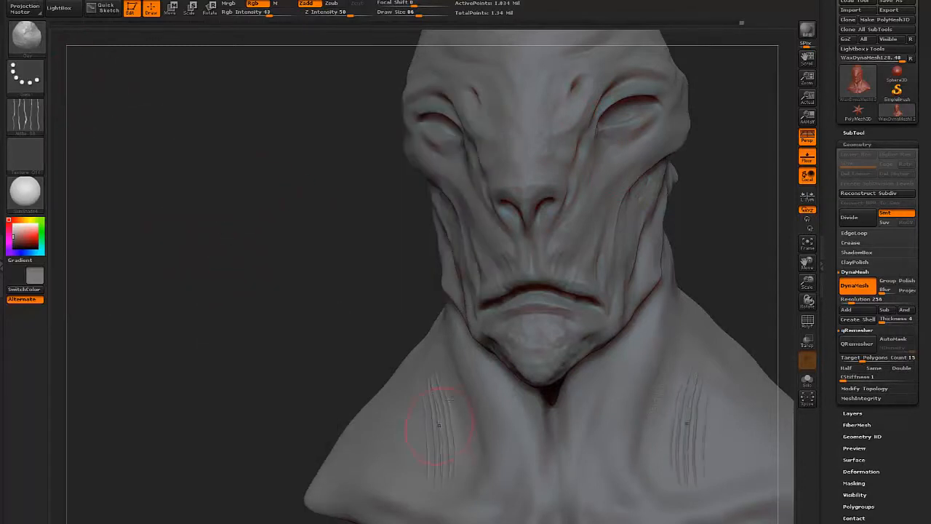
key("ctrl+z")
- Set the stroke back to DragRect and stamp the wrinkle lines across the brow and forehead
left_click(25, 77)
left_click(156, 88)
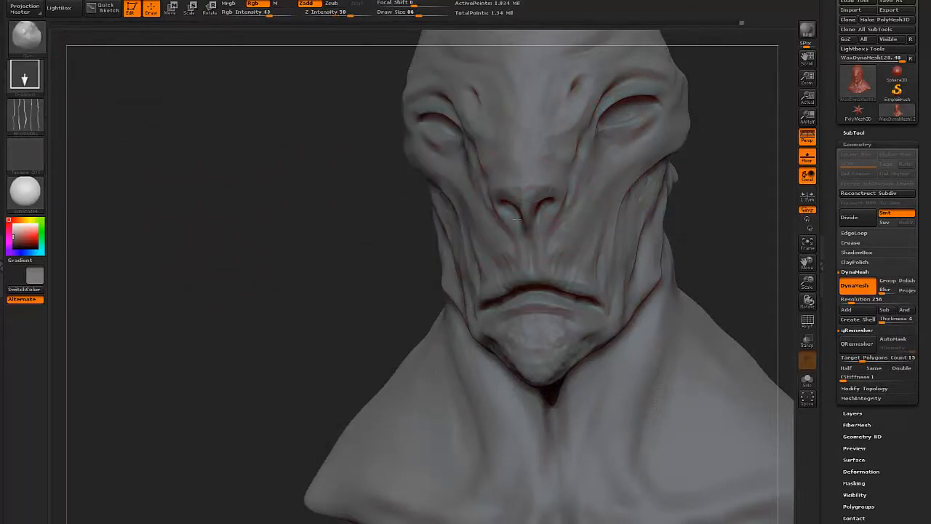
mouse_move(550, 110)
left_mouse_down()
mouse_move(535, 84)
mouse_move(528, 128)
left_mouse_up()
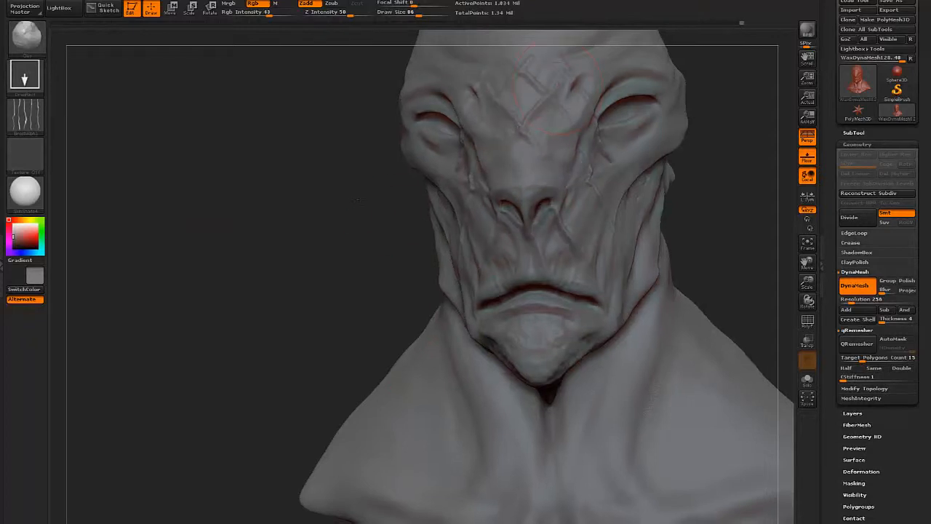
mouse_move(716, 196)
left_mouse_down()
mouse_move(604, 211)
mouse_move(591, 231)
mouse_move(464, 148)
left_mouse_up()
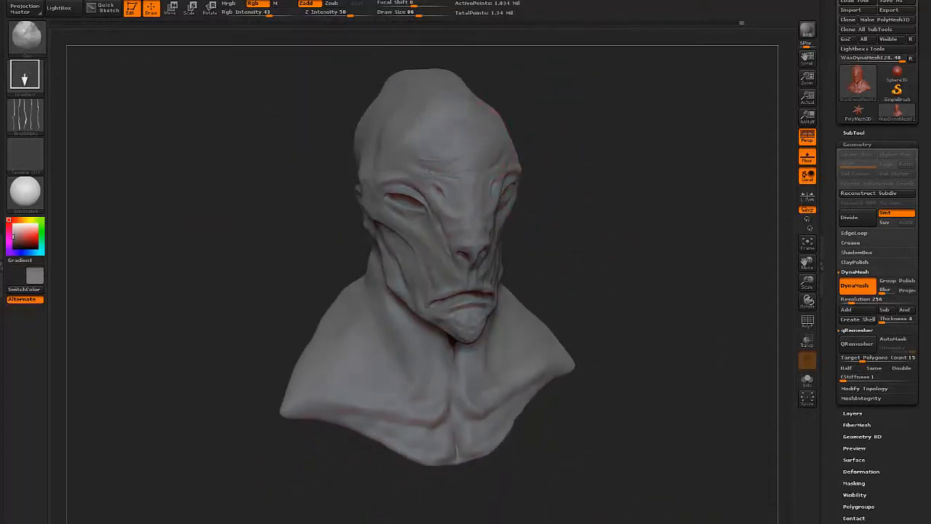
left_click_drag(553, 152, 376, 198)
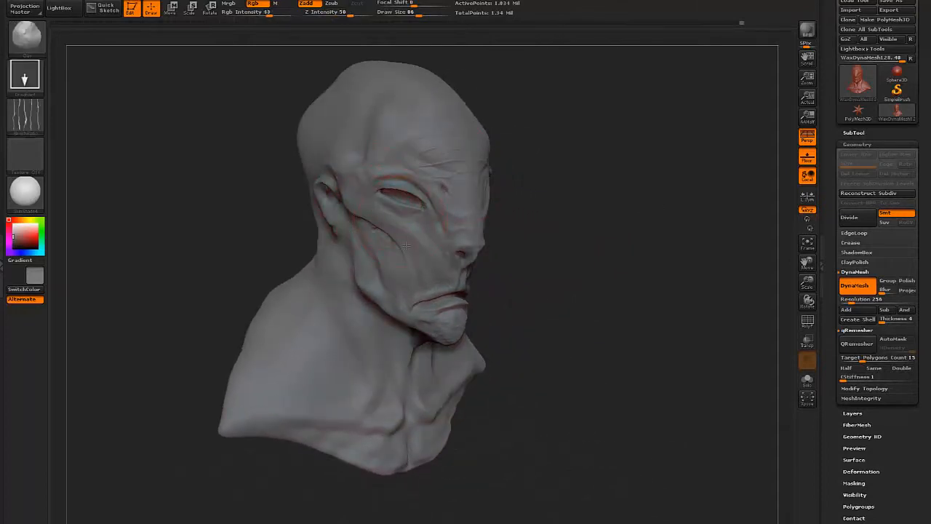
- Choose the vein-like Alpha 22 and stamp creased skin under the eyes, on the cheek and between the brows
left_click_drag(632, 236, 577, 285)
left_click(27, 117)
left_click(76, 201)
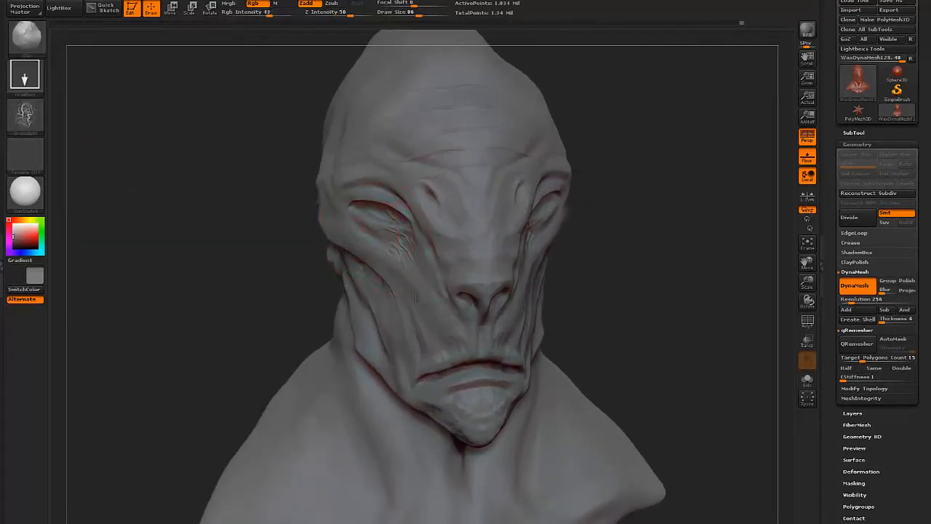
mouse_move(634, 237)
left_mouse_down()
mouse_move(546, 239)
mouse_move(641, 234)
mouse_move(632, 232)
left_mouse_up()
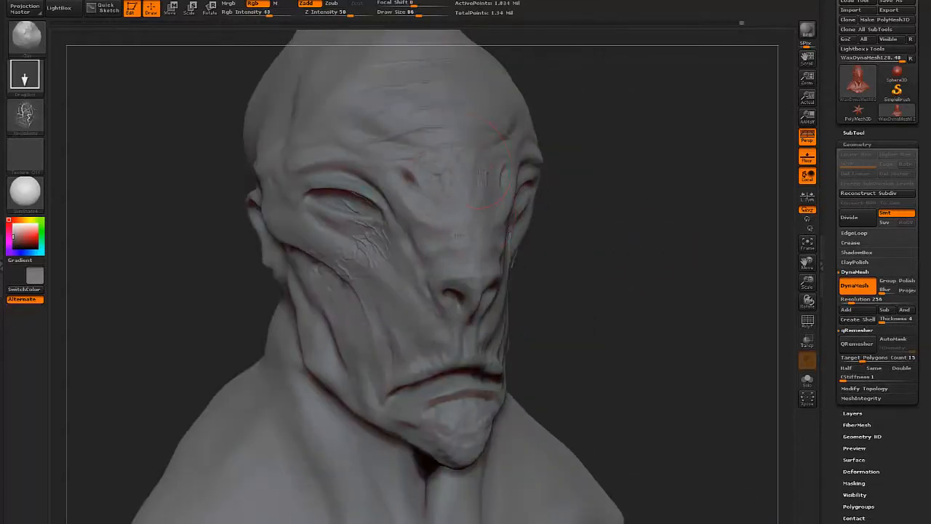
left_click_drag(621, 180, 588, 179)
left_click_drag(521, 133, 451, 173)
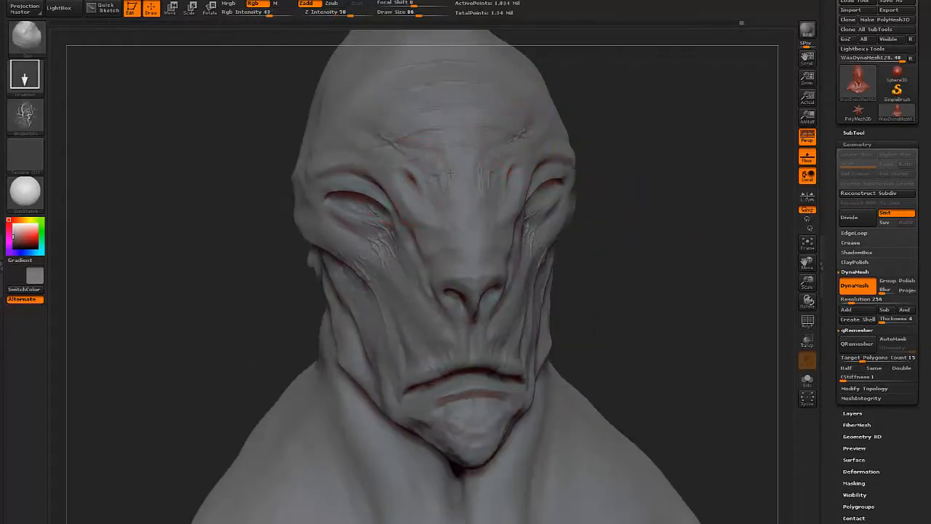
- Undo the last brow stamp and lower the Rgb Intensity to 16 and the Z Intensity to 28
left_click(251, 13)
key("ctrl+z")
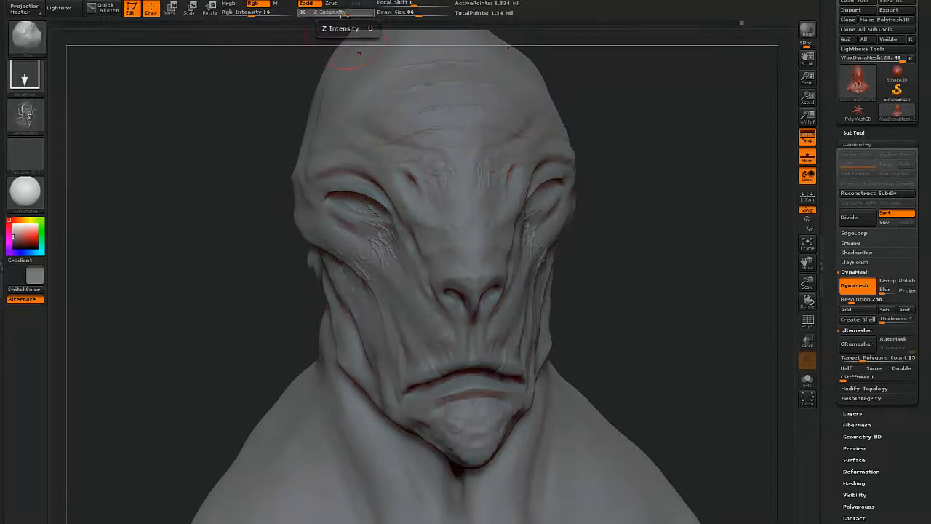
left_click(338, 13)
- Switch to the blotchy Alpha 25 for the skin texture and smooth the marks between the eyes
left_click_drag(310, 44, 355, 48)
left_click(25, 116)
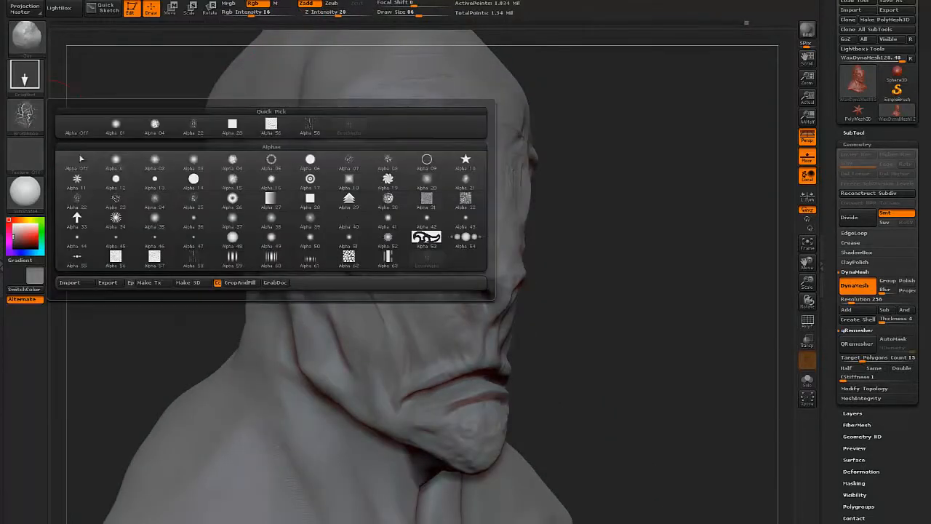
left_click(194, 199)
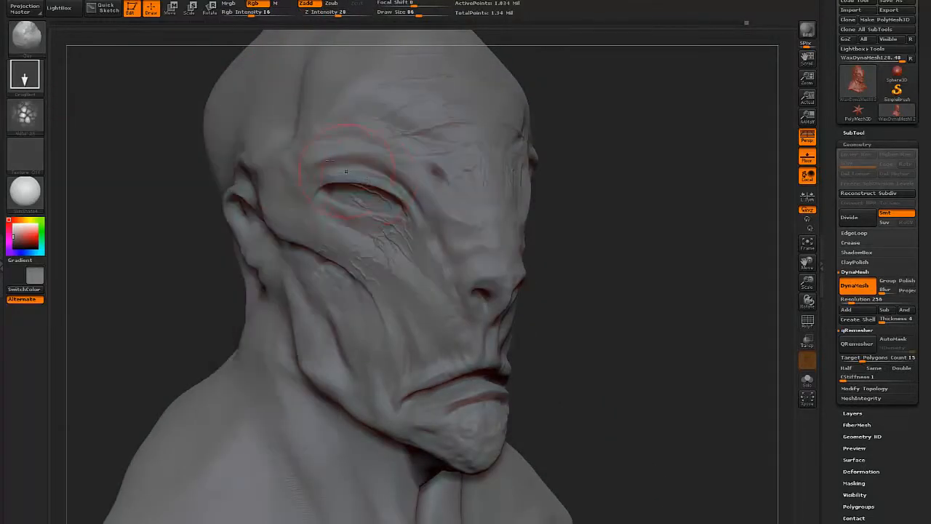
left_click_drag(616, 293, 537, 297)
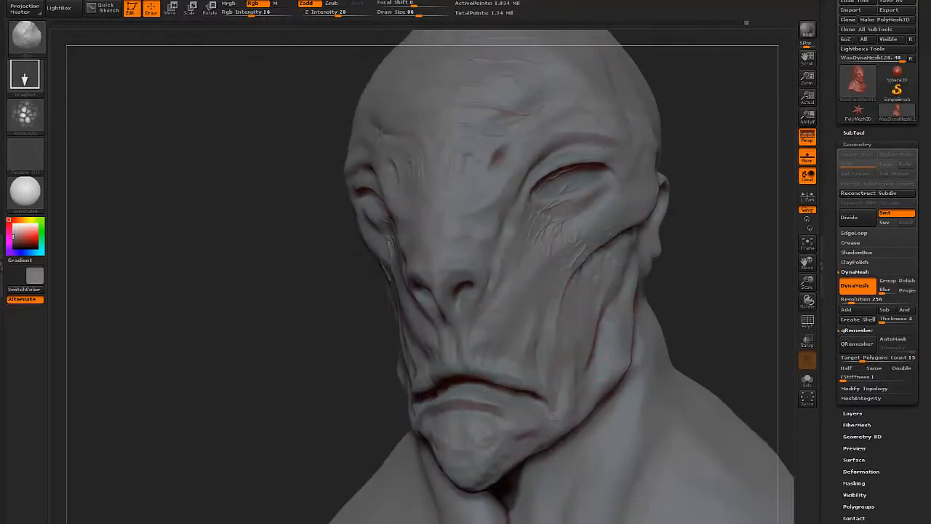
mouse_move(713, 294)
left_mouse_down()
mouse_move(657, 309)
mouse_move(730, 305)
left_mouse_up()
left_click_drag(390, 244, 369, 279, "shift")
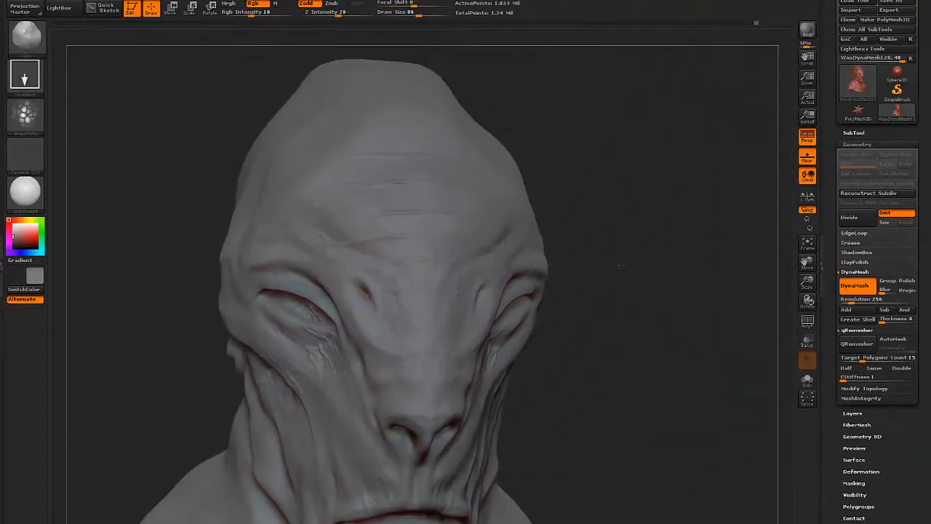
- Turn the alpha off, switch to the Move brush and smooth the wrinkles on the upper forehead
left_click(27, 115)
left_click(28, 117)
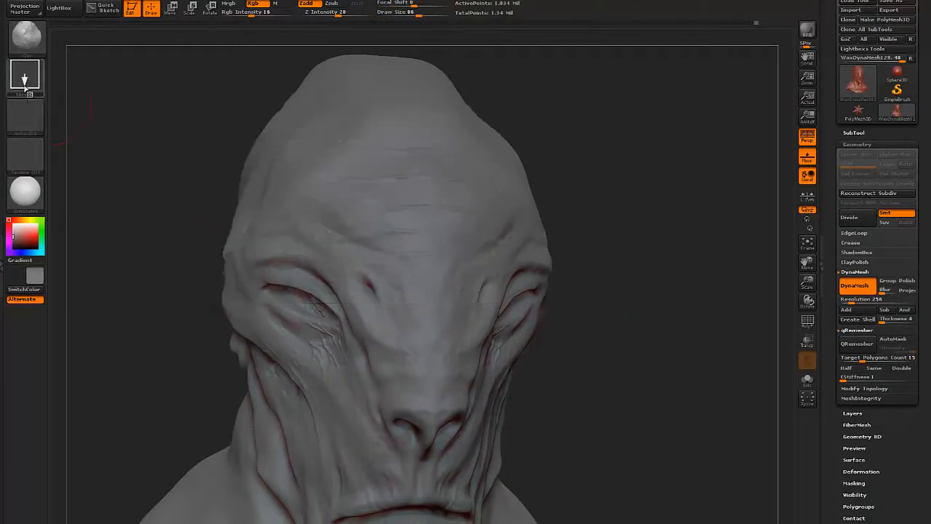
left_click(28, 81)
left_click(29, 86)
key("b")
key("m")
key("v")
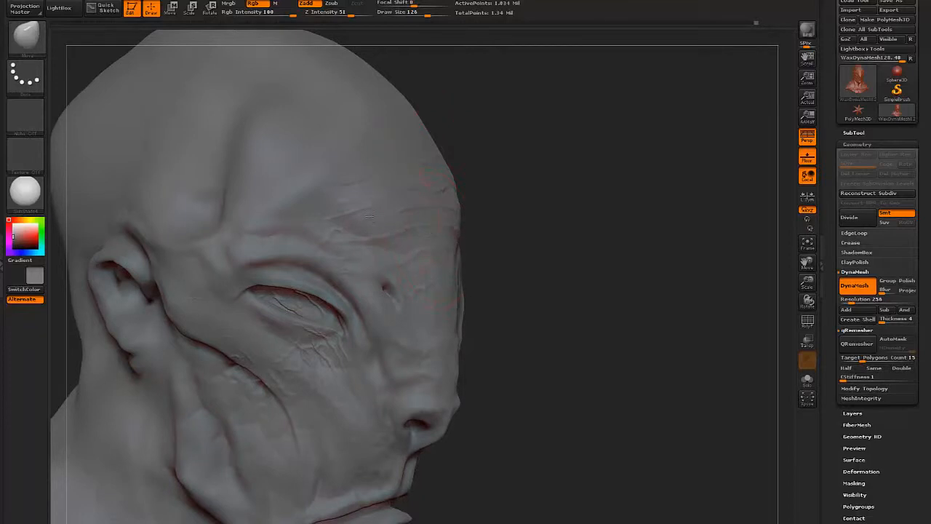
mouse_move(561, 219)
left_mouse_down()
mouse_move(415, 225)
mouse_move(418, 243)
left_mouse_up()
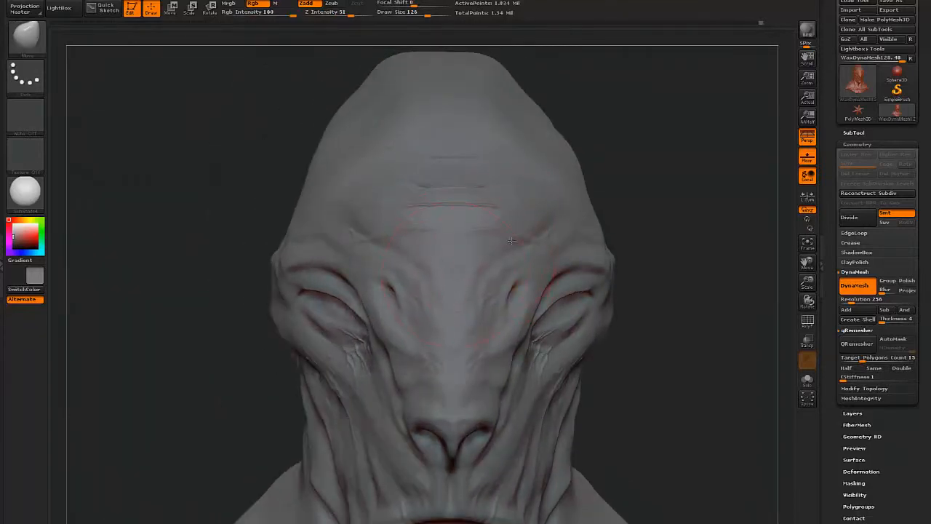
left_click_drag(466, 180, 499, 187, "shift")
- Append a Sphere3D as a new subtool, turn on transparency and make the sphere the active subtool
mouse_move(658, 291)
left_mouse_down("alt")
mouse_move(652, 227)
mouse_move(596, 286)
mouse_move(677, 291)
mouse_move(779, 236)
left_mouse_up("alt")
left_click(867, 134)
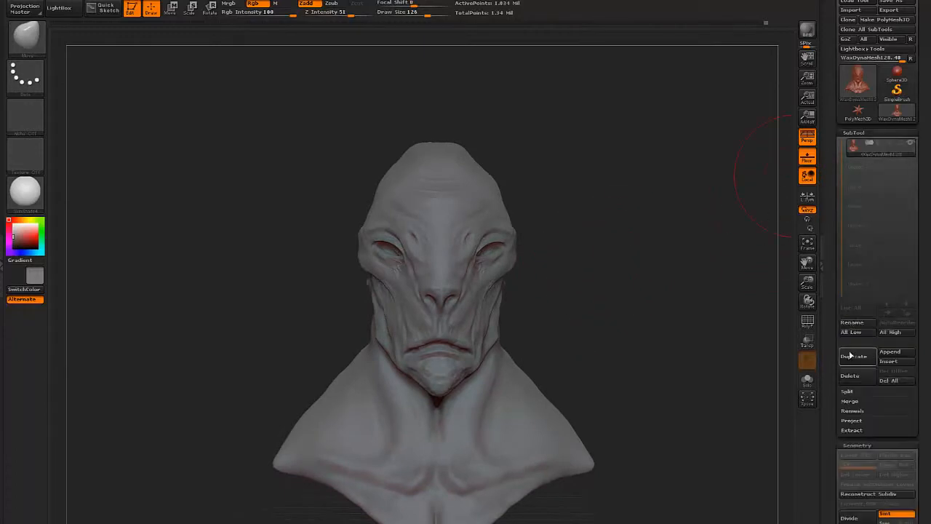
left_click(888, 352)
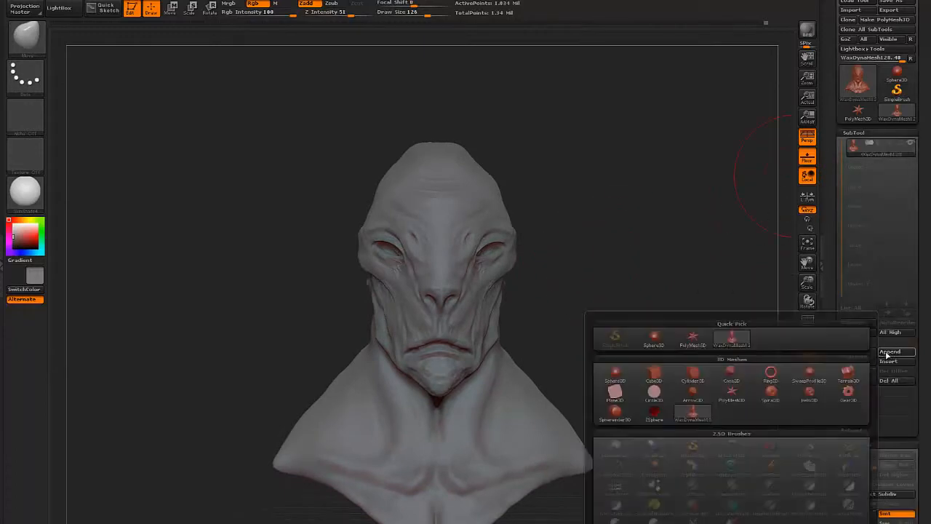
left_click(656, 339)
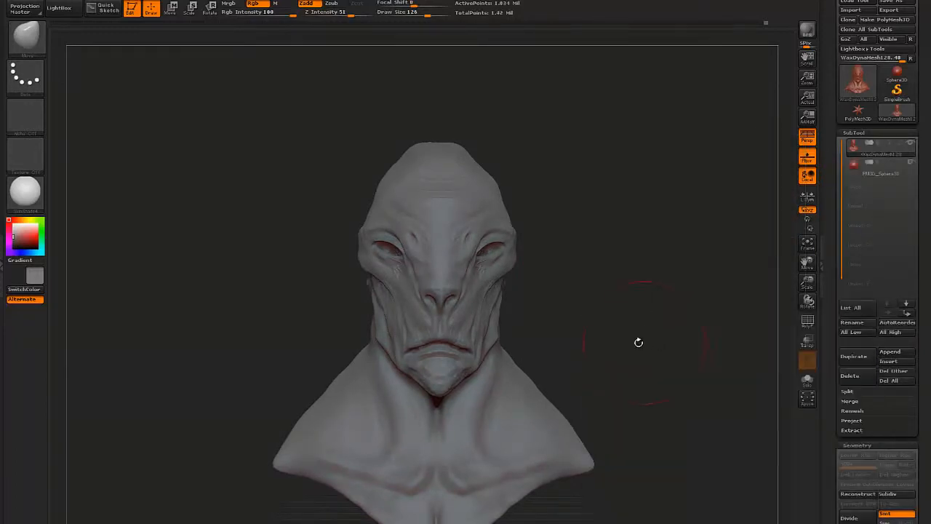
left_click(807, 342)
left_click(855, 171)
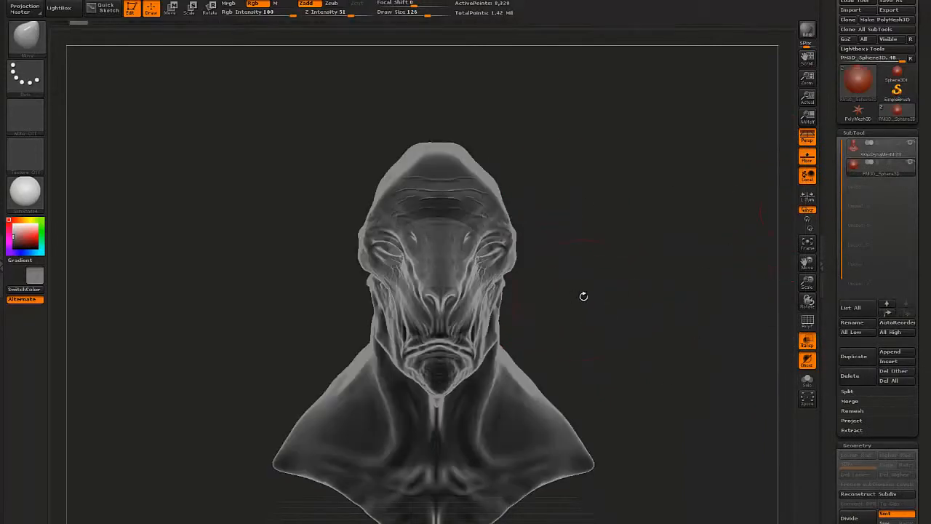
- Raise the sphere toward eye level in the side view and scale it down to eyeball size
mouse_move(584, 296)
left_mouse_down()
mouse_move(624, 310)
mouse_move(595, 305)
left_mouse_up()
left_click(171, 8)
left_click_drag(342, 275, 609, 274, "shift")
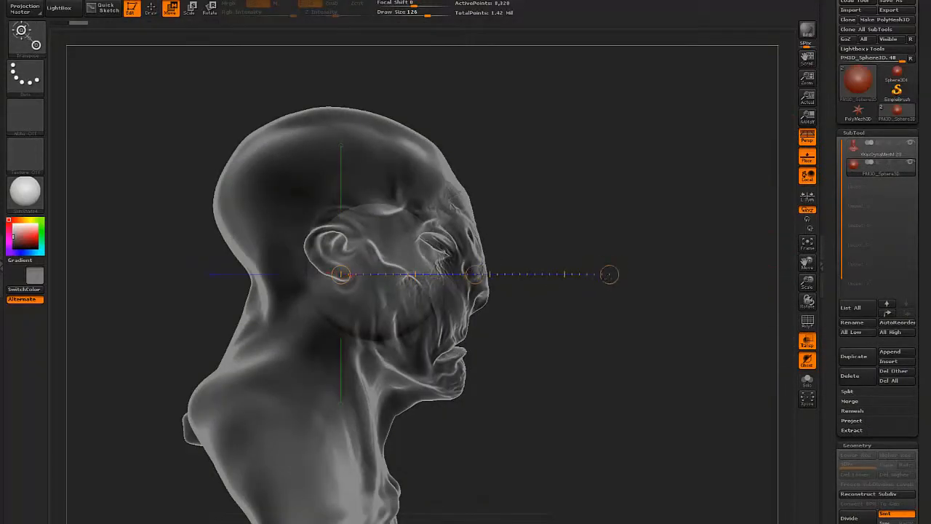
mouse_move(476, 275)
left_mouse_down()
mouse_move(503, 261)
mouse_move(477, 241)
left_mouse_up()
key("e")
left_click_drag(608, 274, 342, 277)
left_click_drag(607, 275, 381, 289)
- Move the sphere forward into the face and line it up with the character's right eye socket
left_click(171, 9)
left_click_drag(474, 275, 537, 255)
left_click_drag(670, 261, 615, 260)
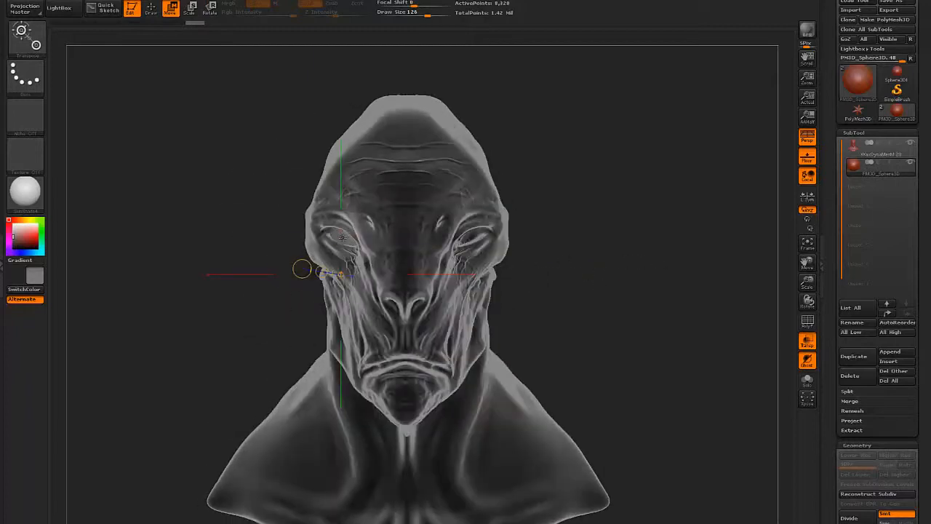
left_click_drag(343, 237, 511, 237)
left_click_drag(428, 237, 423, 233)
key("e")
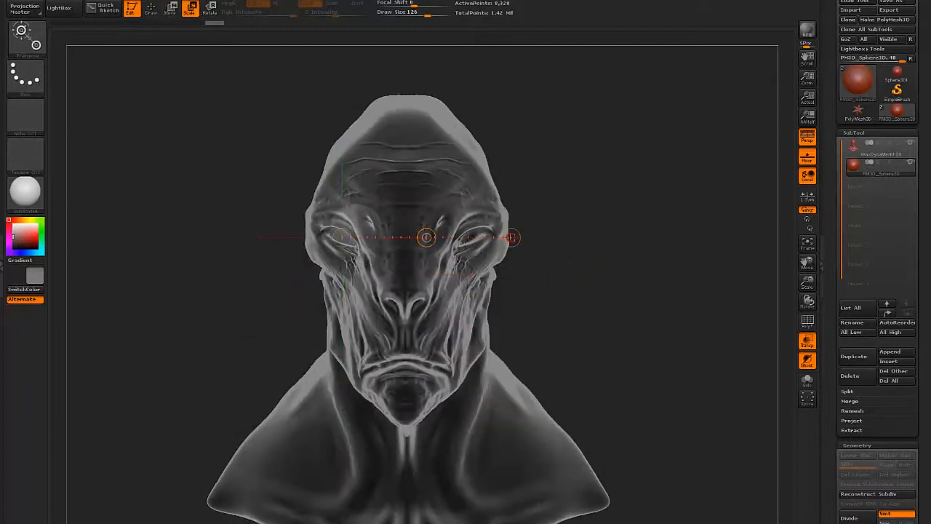
key("w")
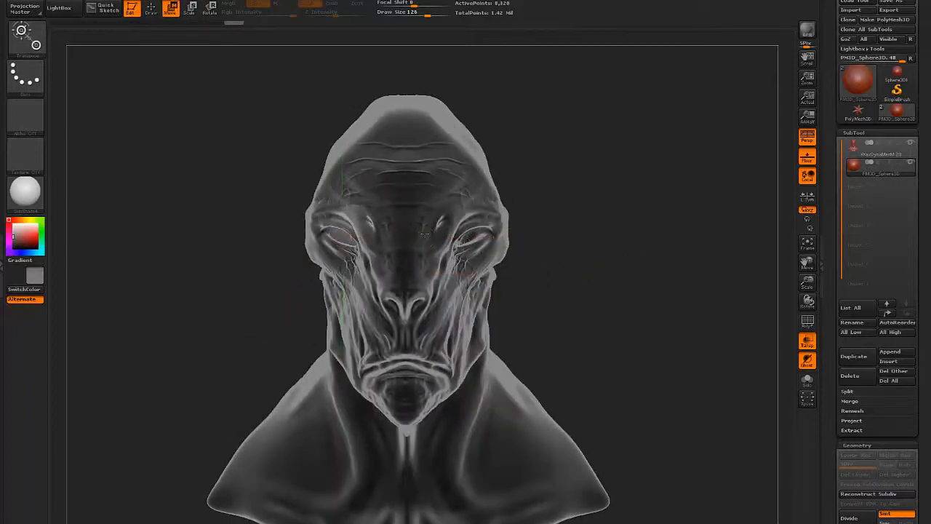
- Adjust the eyeball's depth in the side view and turn off Ghost transparency
left_click_drag(268, 326, 328, 324)
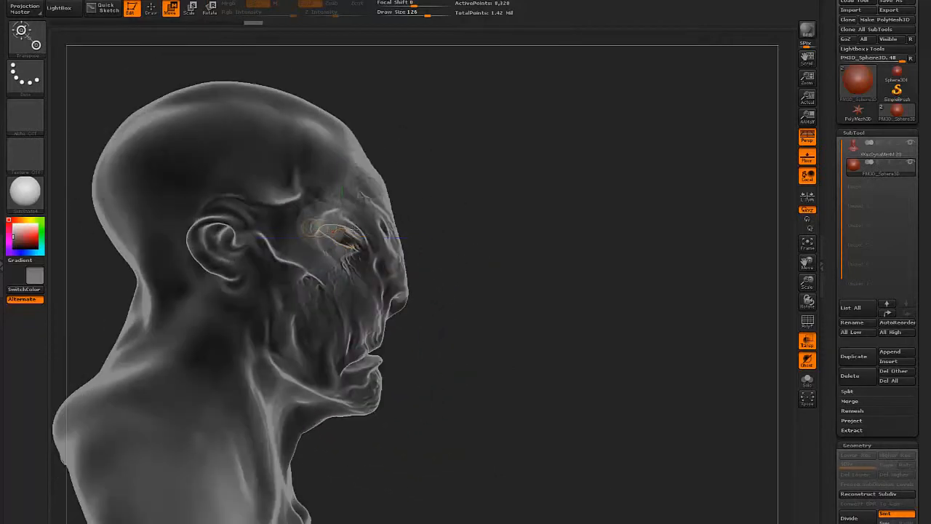
left_click_drag(364, 237, 367, 236)
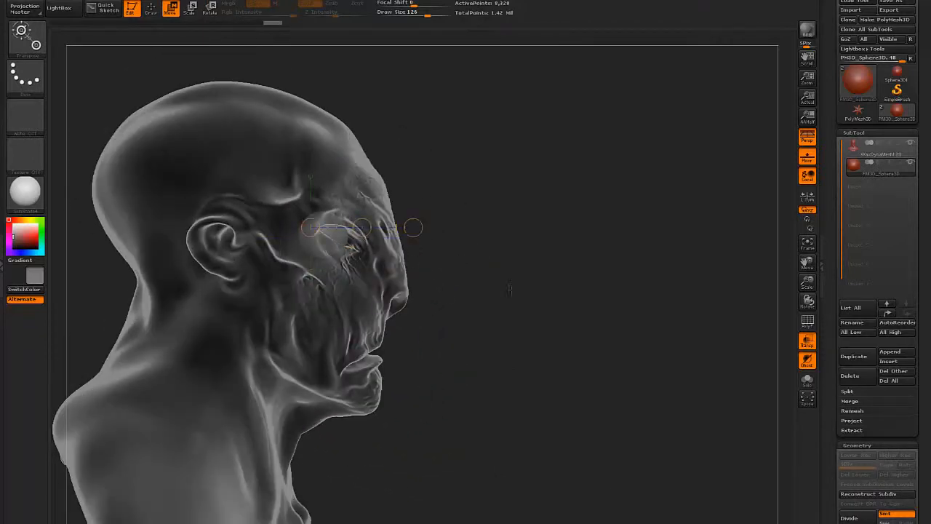
left_click(802, 362)
mouse_move(554, 293)
left_mouse_down()
mouse_move(516, 291)
mouse_move(550, 292)
left_mouse_up()
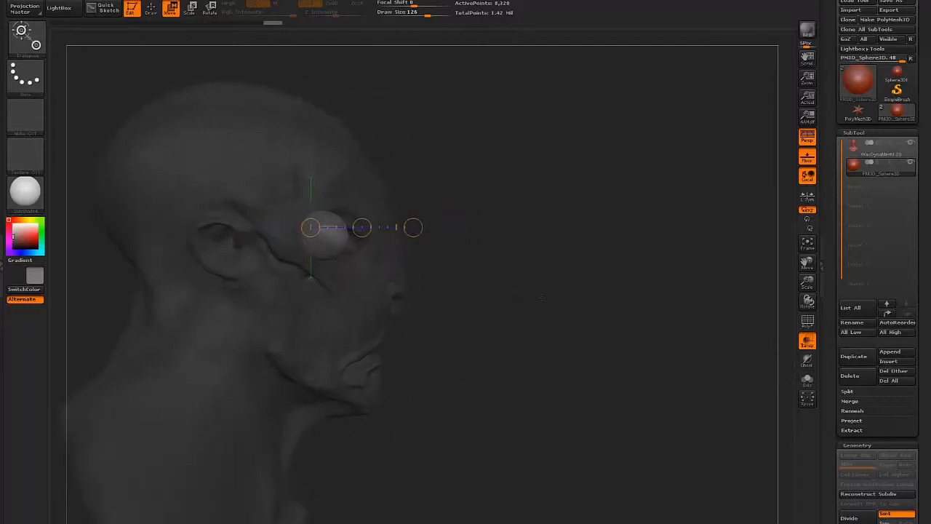
left_click_drag(591, 255, 540, 251)
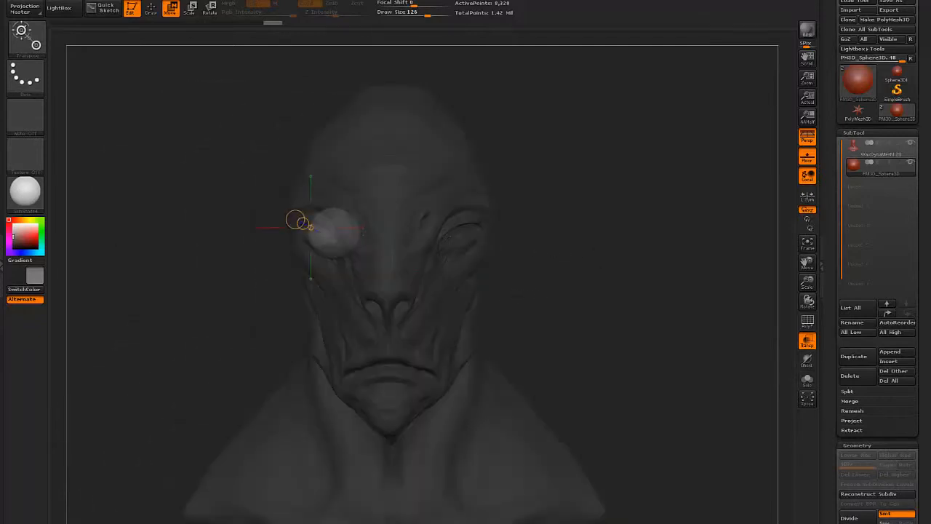
- Center the eyeball in its socket from the front, scale it down slightly and return to Draw mode
left_click_drag(331, 233, 483, 233)
mouse_move(406, 233)
left_mouse_down()
mouse_move(405, 224)
mouse_move(406, 233)
left_mouse_up()
left_click(190, 8)
left_click_drag(484, 233, 476, 233)
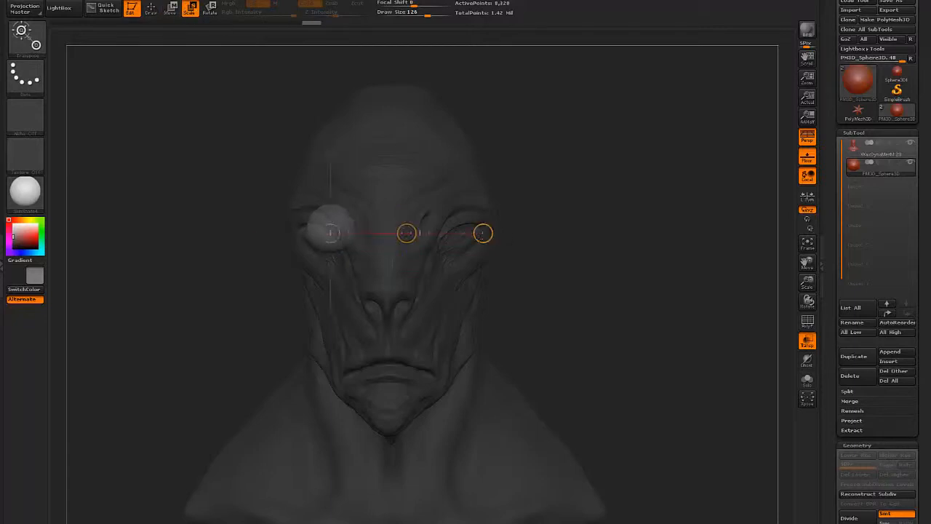
left_click(170, 9)
left_click(151, 9)
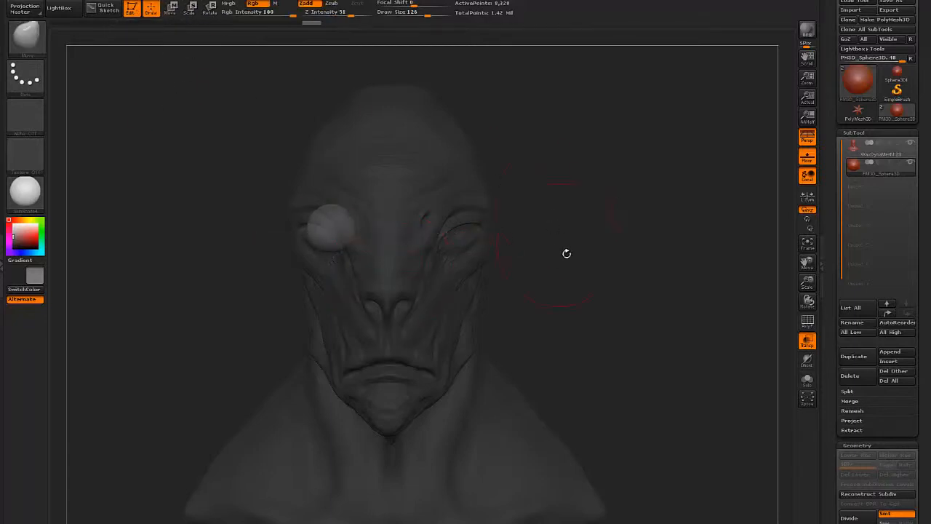
- Duplicate the eyeball subtool and try moving one eyeball across to the opposite eye socket
left_click(856, 357)
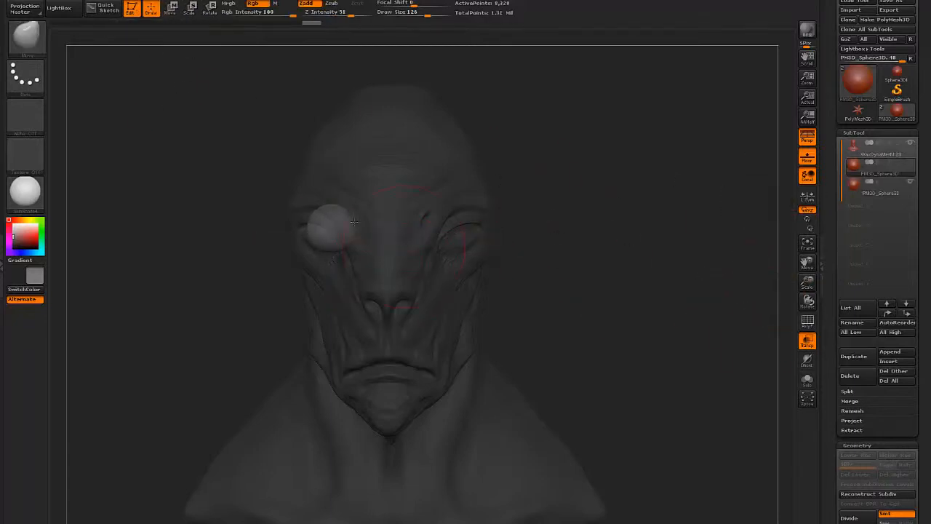
left_click(170, 10)
left_click_drag(407, 231, 526, 229)
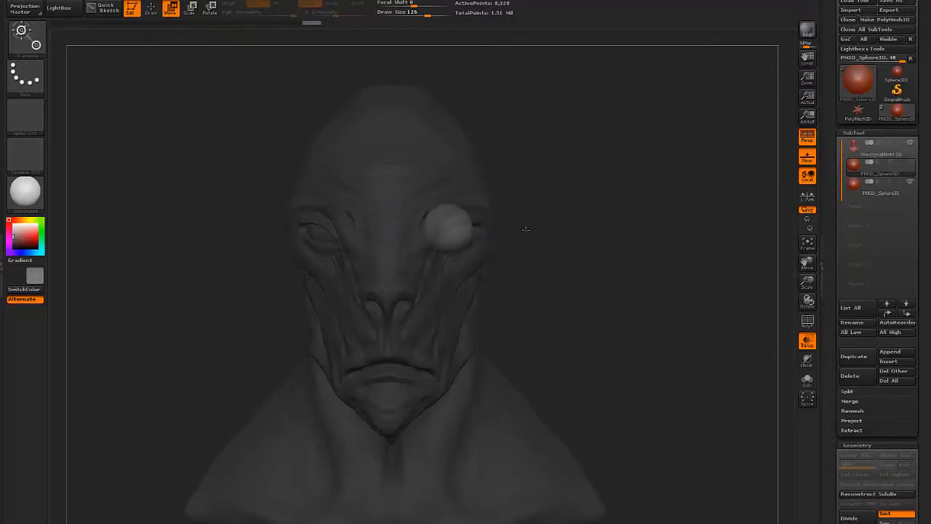
- Undo the eyeball's last move and mirror the active eyeball along X into the opposite eye socket
key("ctrl+z")
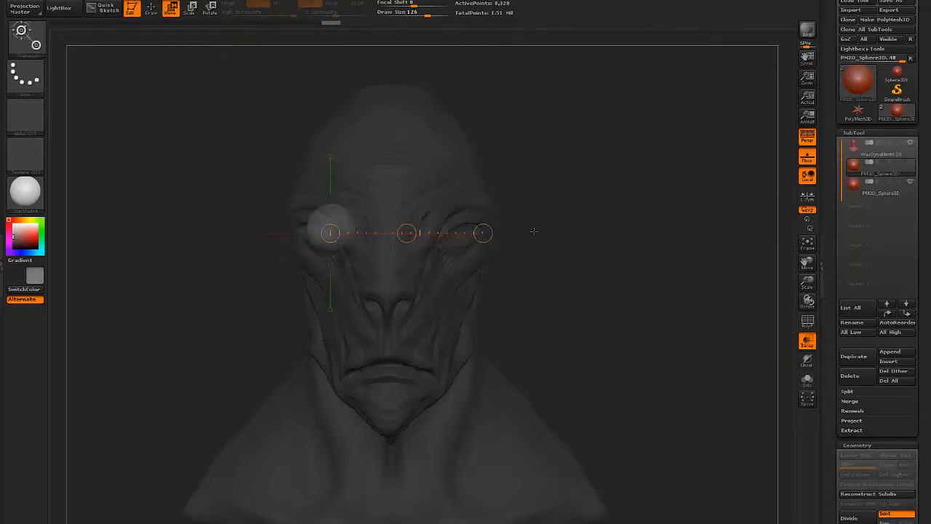
left_click_drag(927, 444, 930, 330)
left_click(866, 337)
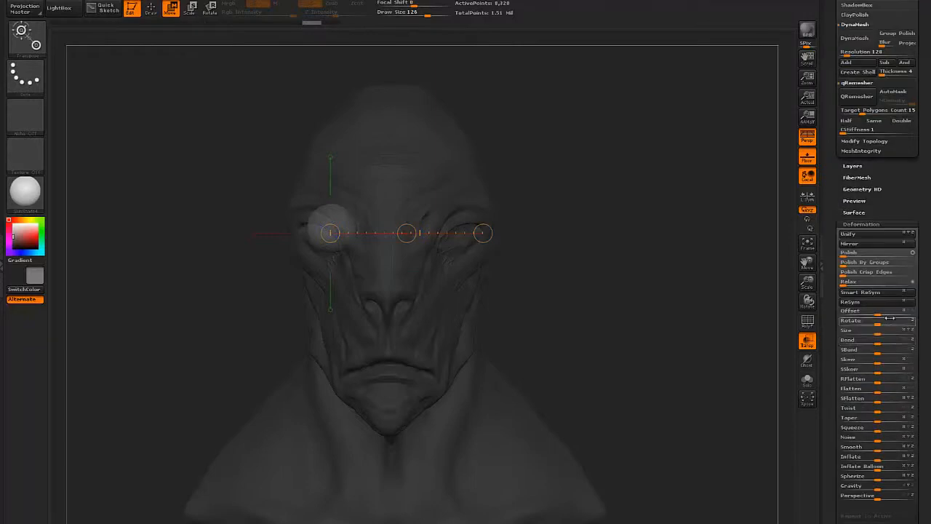
left_click(874, 246)
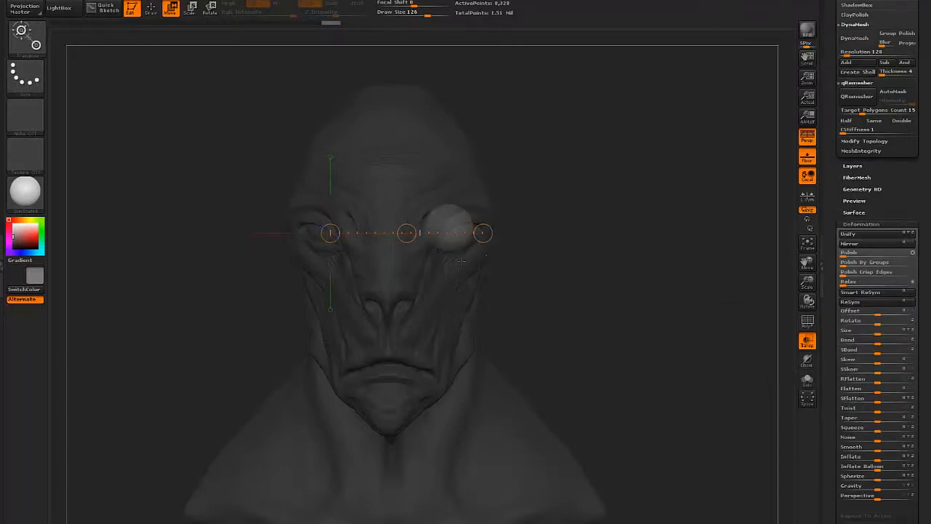
left_click(881, 223)
left_click_drag(913, 191, 906, 323)
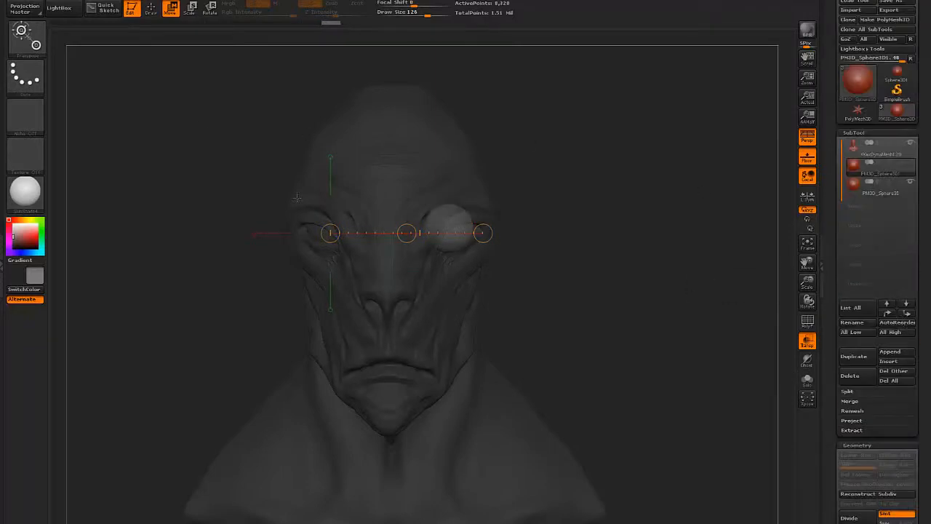
- Return to Draw mode, make the bust the active subtool and turn off subtool transparency
left_click(152, 9)
left_click(858, 149)
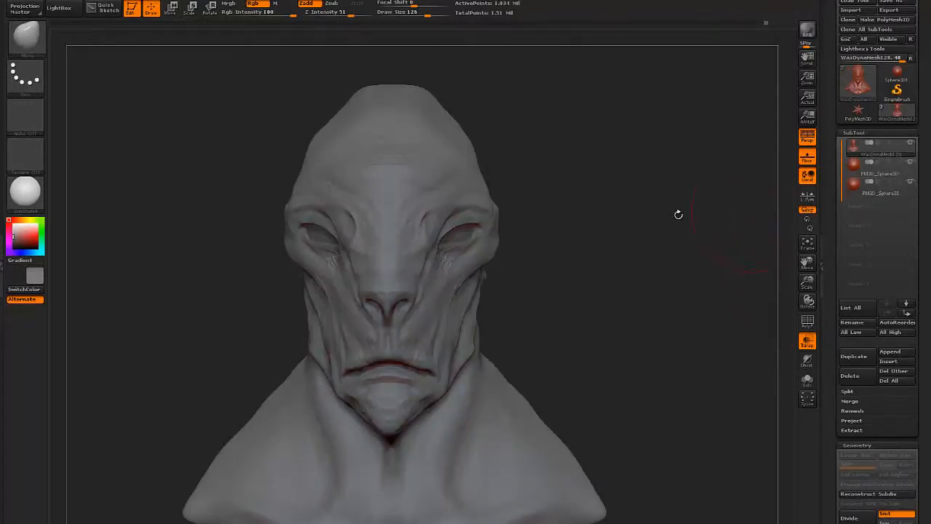
mouse_move(588, 285)
left_mouse_down()
mouse_move(579, 288)
mouse_move(579, 259)
mouse_move(437, 207)
mouse_move(418, 220)
left_mouse_up()
left_click(806, 340)
key("bracketright")
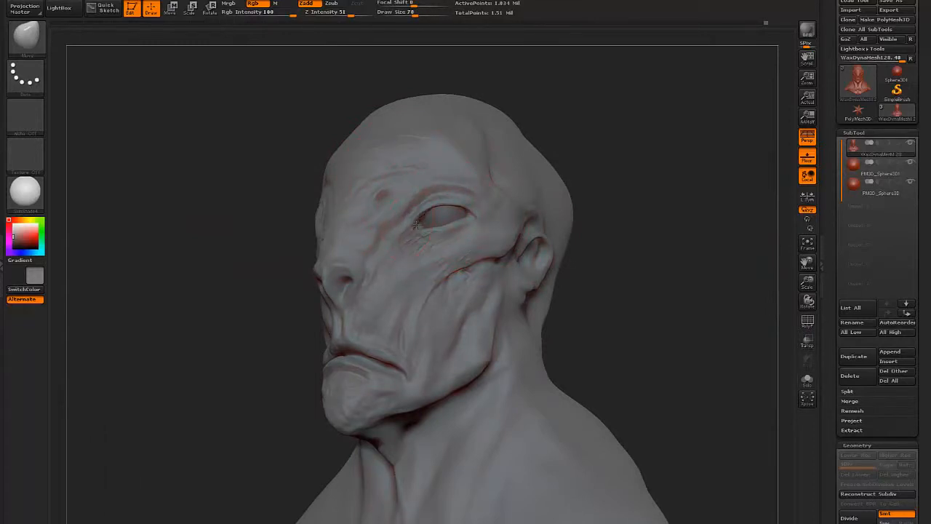
left_click_drag(593, 182, 615, 185)
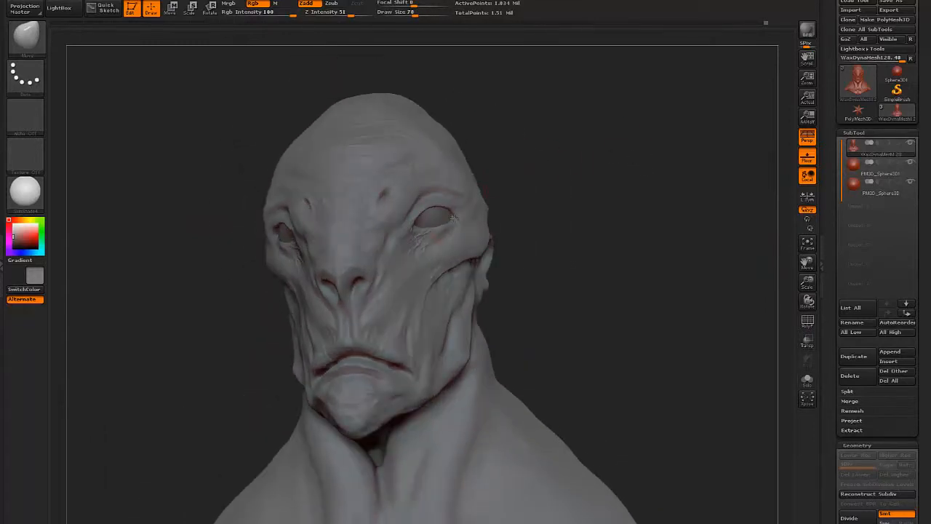
left_click_drag(571, 222, 578, 234, "shift")
left_click_drag(549, 266, 565, 211, "alt")
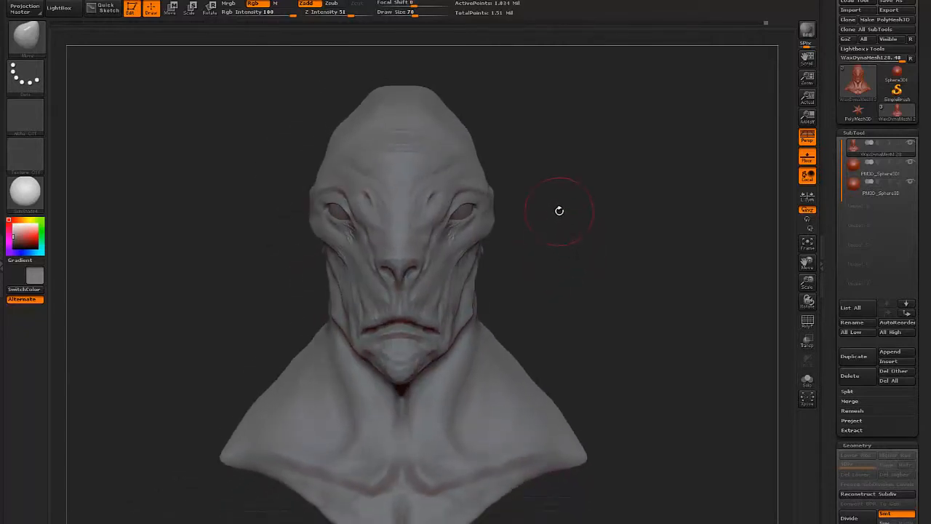
- Try inserting the Top Teeth mesh over the mouth with a multi-mesh insert brush
left_click(26, 37)
left_click(279, 162)
key("m")
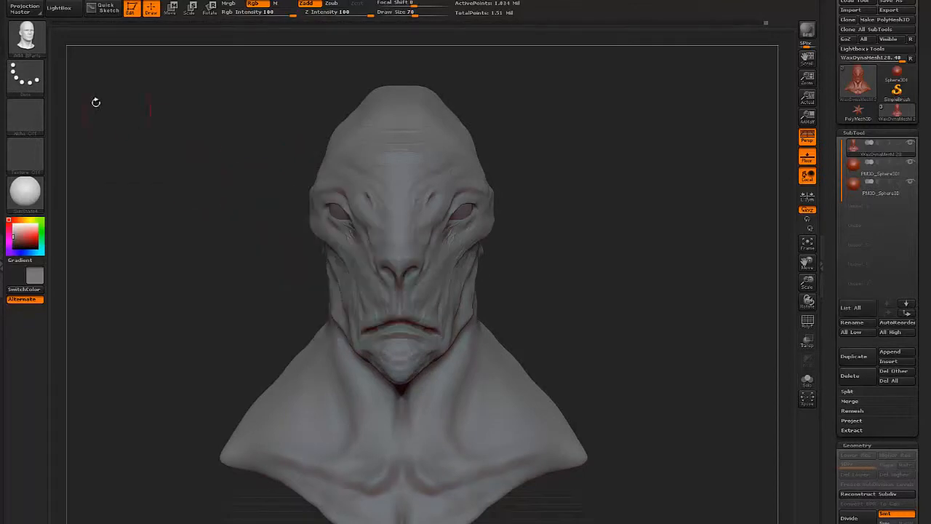
left_click(26, 37)
left_click(155, 167)
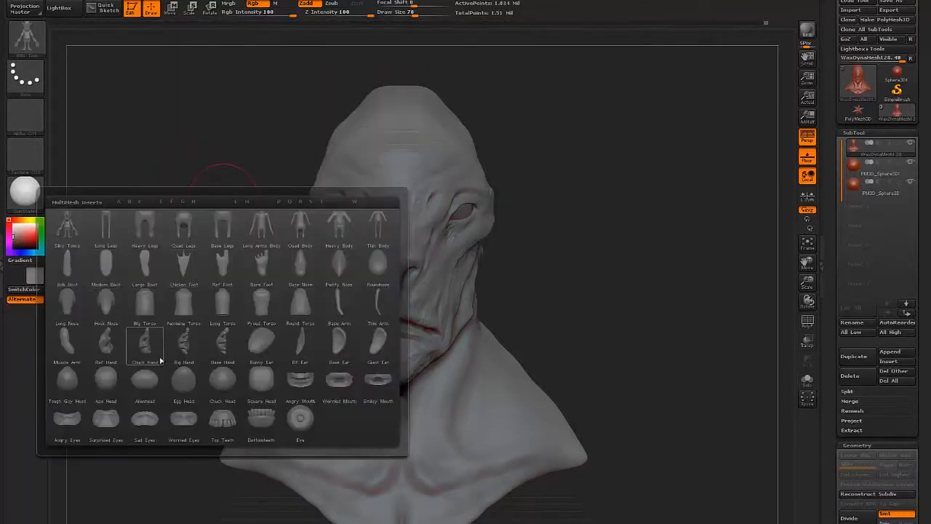
left_click(229, 418)
mouse_move(555, 280)
left_mouse_down()
mouse_move(559, 291)
mouse_move(557, 281)
left_mouse_up()
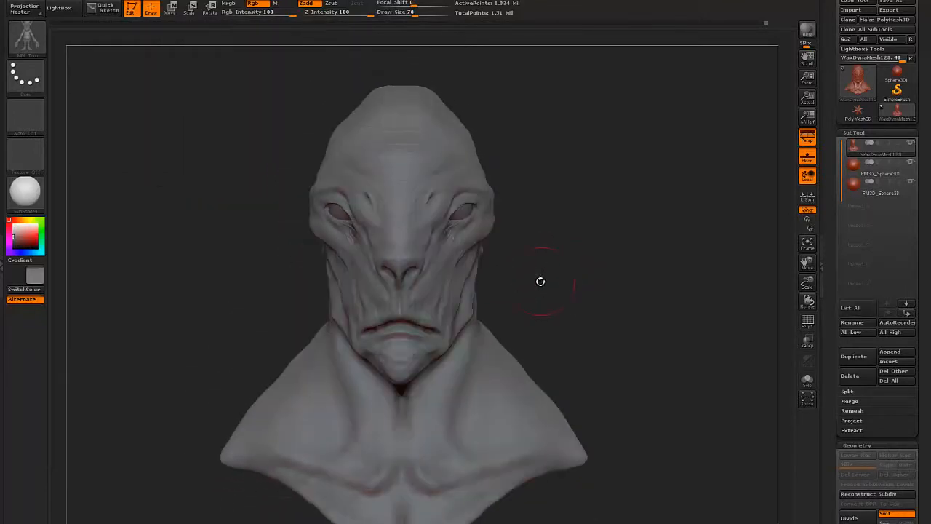
mouse_move(434, 341)
left_mouse_down()
mouse_move(458, 349)
mouse_move(495, 342)
mouse_move(437, 269)
mouse_move(513, 251)
mouse_move(545, 272)
mouse_move(561, 269)
left_mouse_up()
key("ctrl+z")
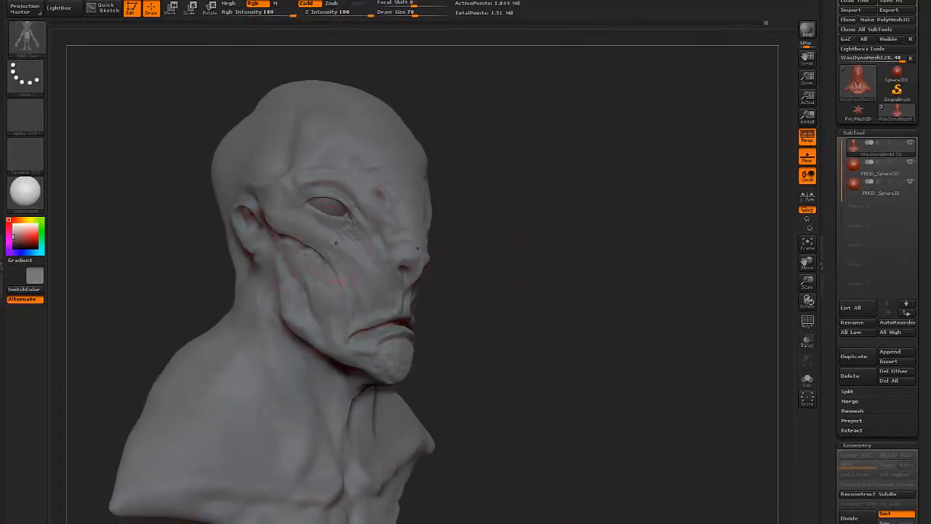
left_click_drag(470, 324, 388, 328)
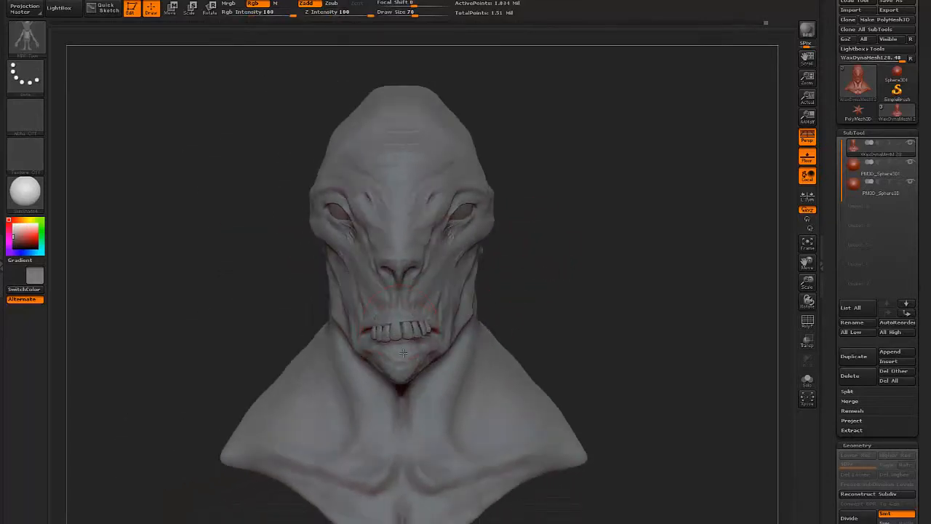
left_click_drag(549, 304, 510, 313)
- Reshape the lower lip with the Move brush
key("b")
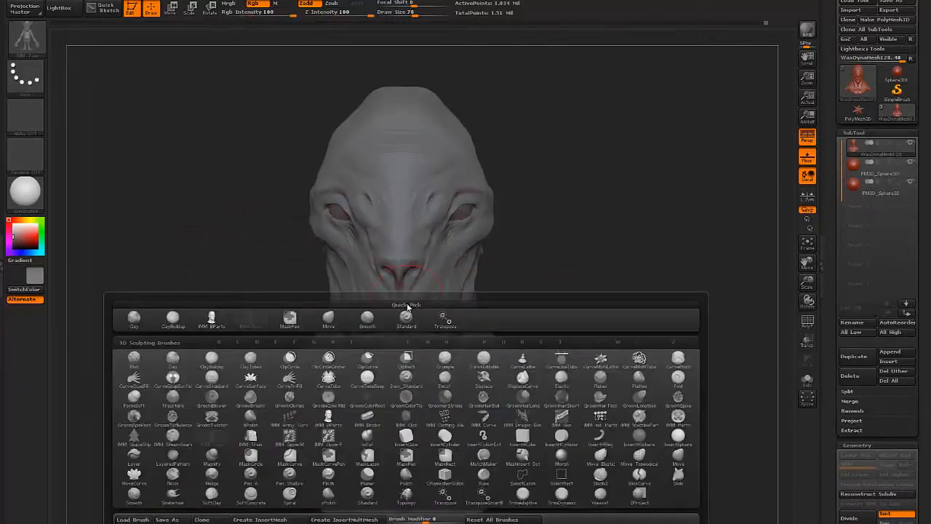
key("m")
key("v")
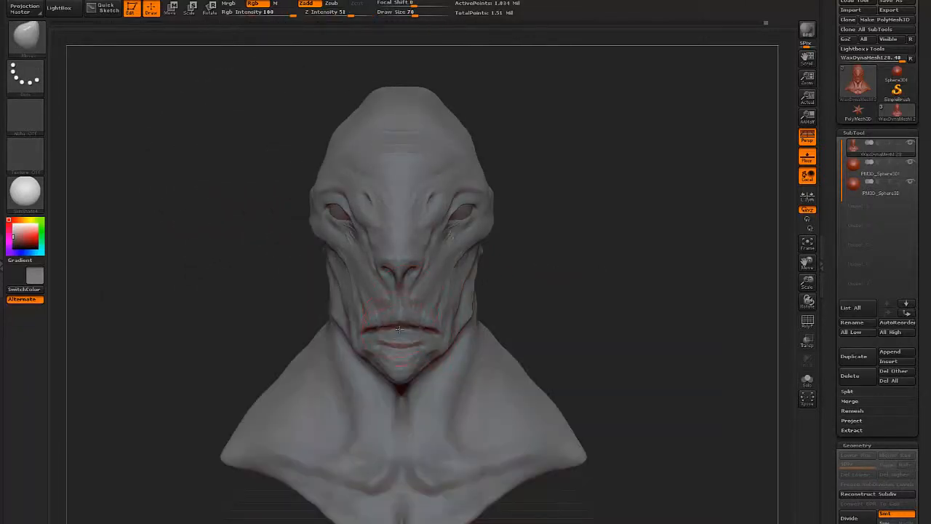
- Try a Standard brush stroke across the mouth and undo it
key("b")
key("s")
key("t")
left_click_drag(531, 302, 403, 330)
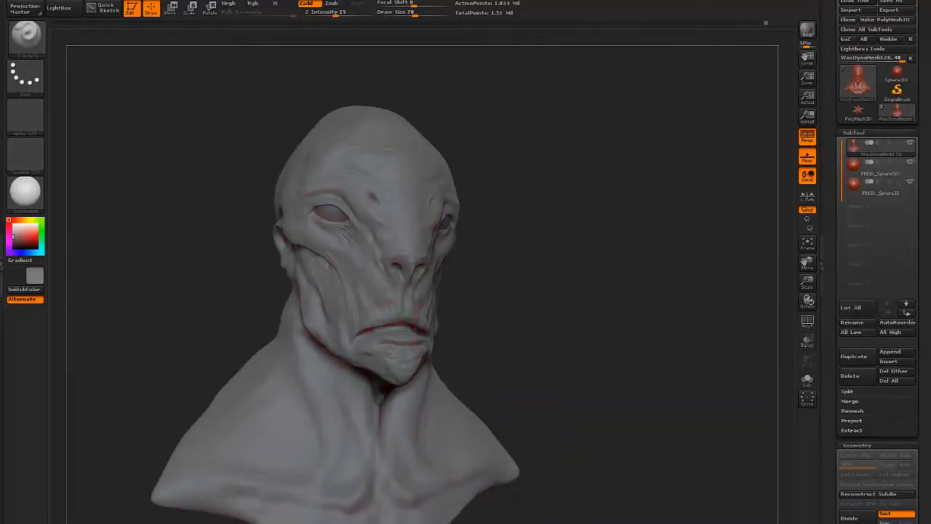
key("ctrl+z")
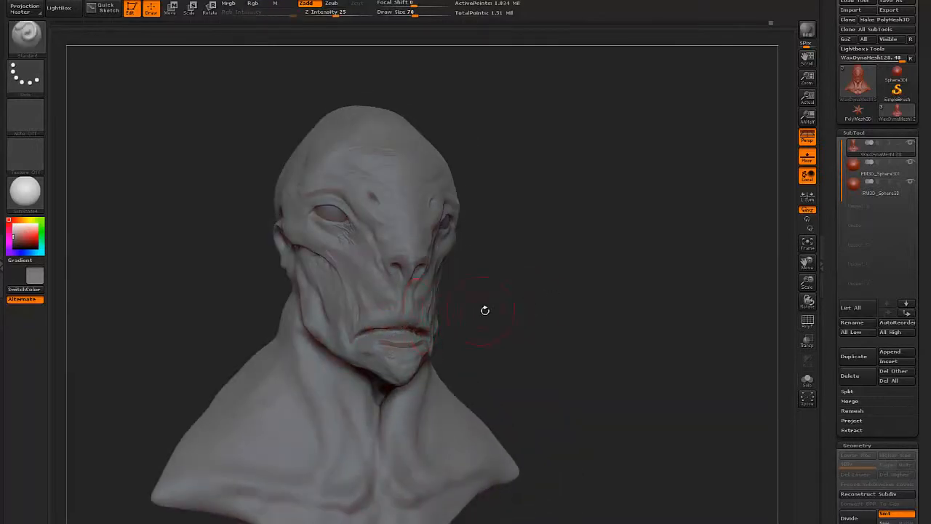
- Set the Standard brush's stroke to FreeHand, try another stroke across the lips and undo it
left_click_drag(486, 310, 437, 308)
left_click(25, 76)
left_click(152, 85)
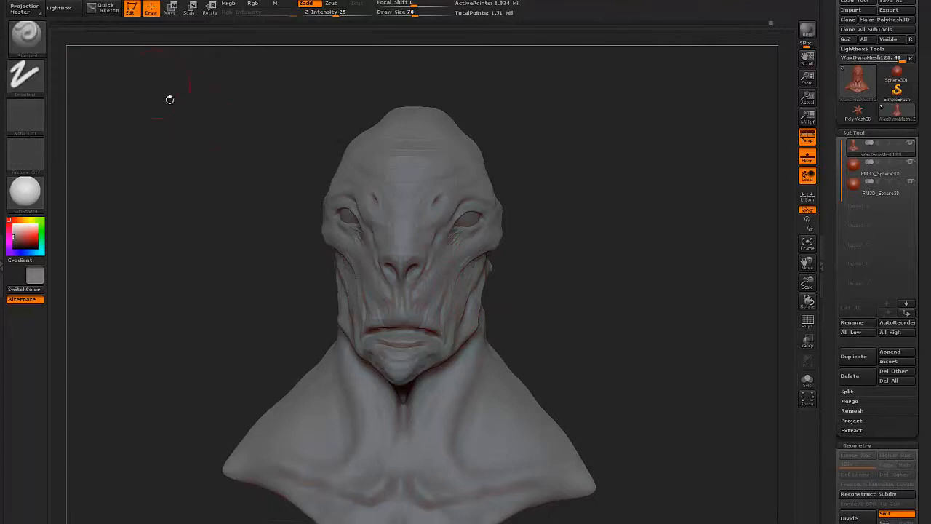
mouse_move(546, 276)
left_mouse_down()
mouse_move(378, 331)
mouse_move(405, 333)
left_mouse_up()
key("ctrl+z")
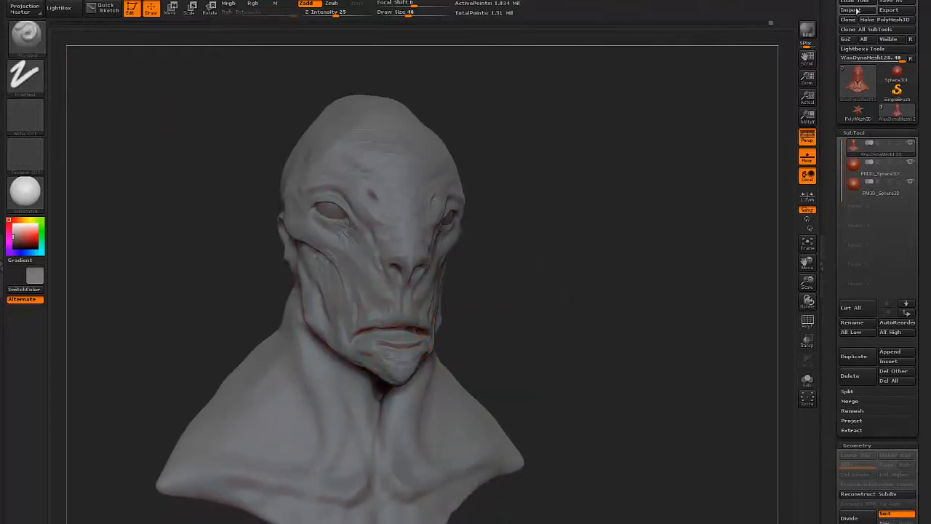
- Look through LightBox's Tool, Texture, Alpha, Material, Noise and Project libraries for skin detail resources
left_click_drag(536, 281, 568, 244)
key("comma")
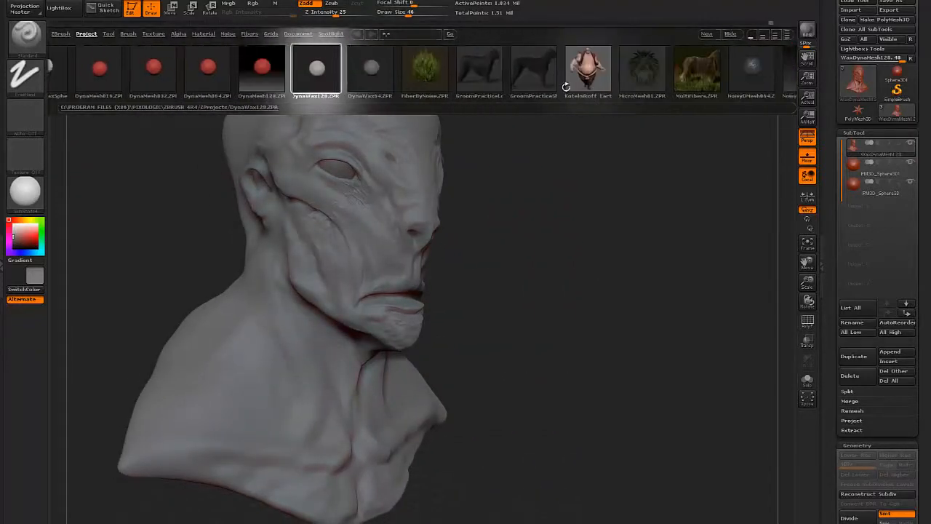
left_click(108, 33)
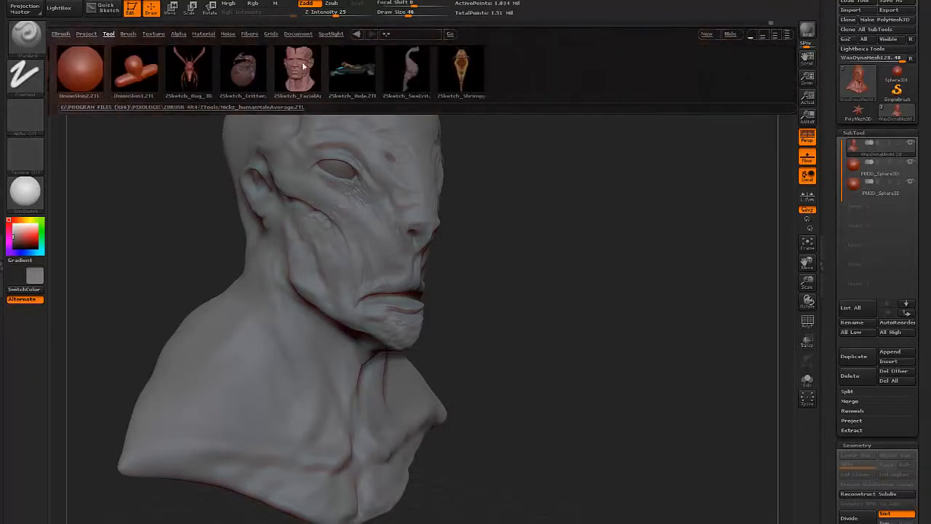
left_click(153, 33)
left_click(179, 33)
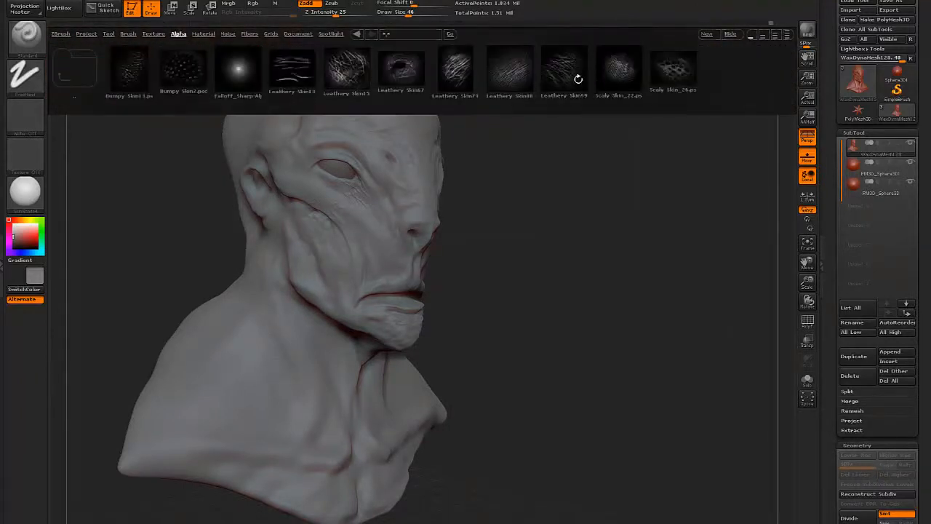
left_click(203, 34)
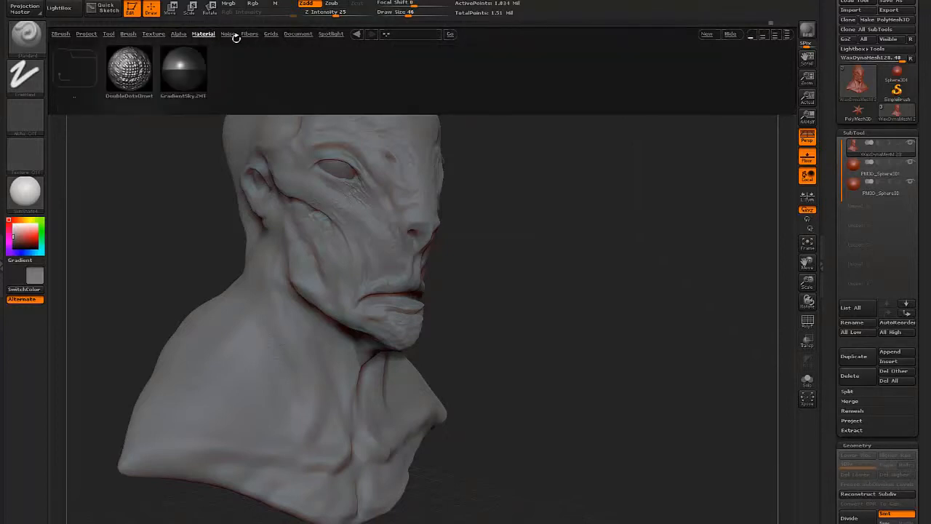
left_click(228, 33)
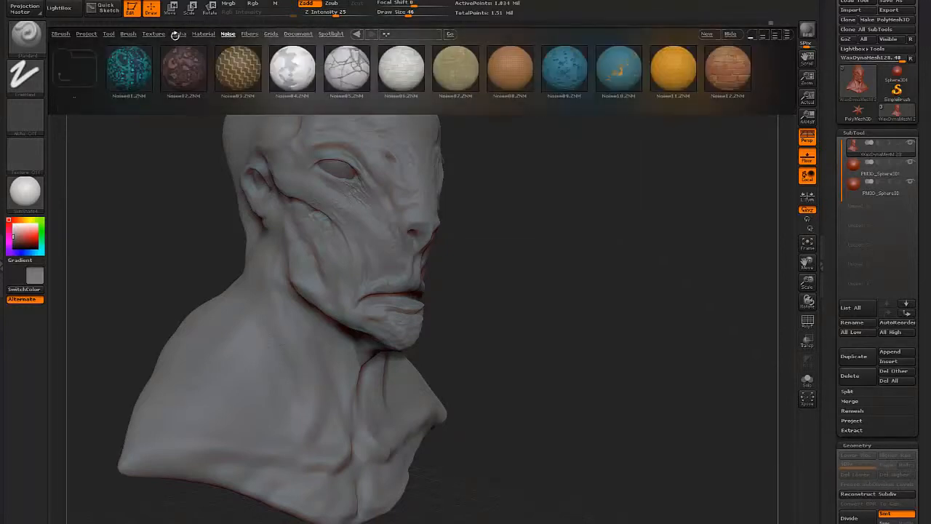
left_click(109, 34)
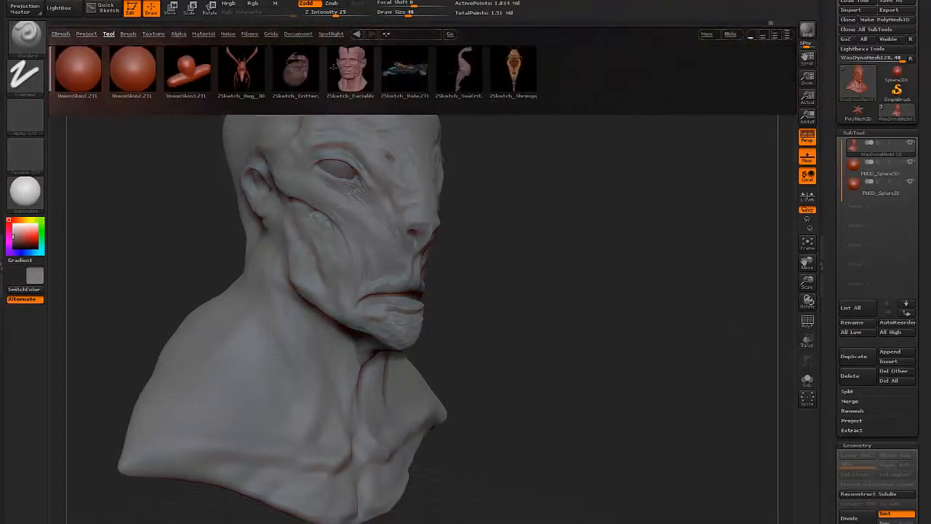
left_click(86, 33)
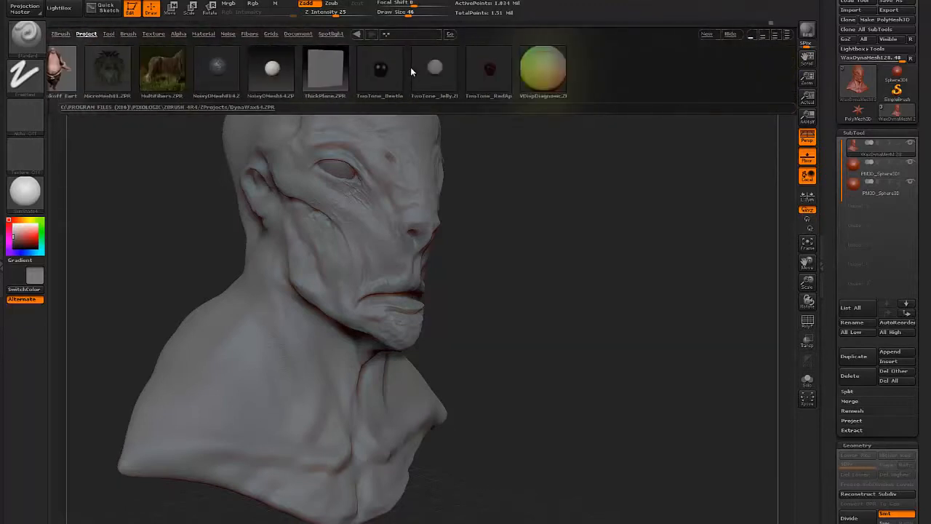
- Browse LightBox to the Zbrush folder on drive E and open its SkinTexture folder
left_click_drag(211, 71, 383, 77)
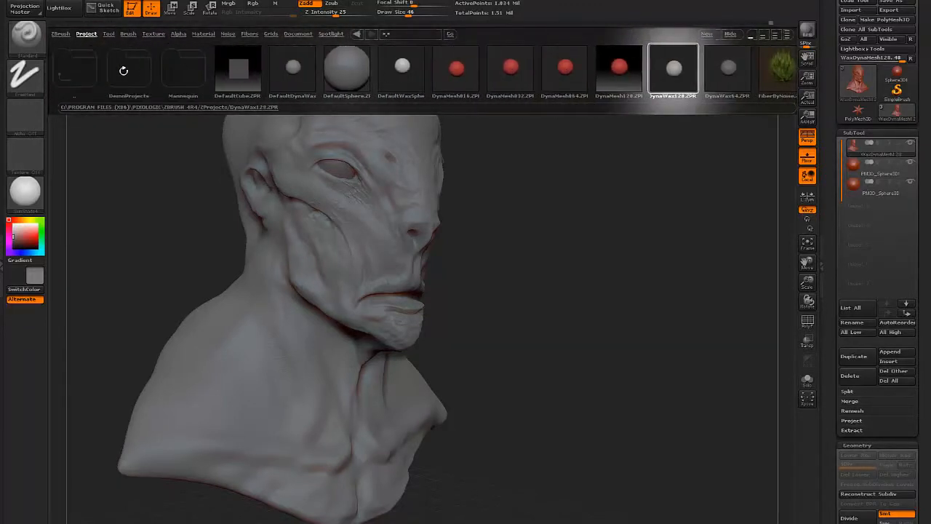
double_click(85, 69)
left_click_drag(568, 73, 688, 69)
double_click(689, 69)
left_click_drag(565, 77, 317, 84)
left_click_drag(703, 83, 659, 86)
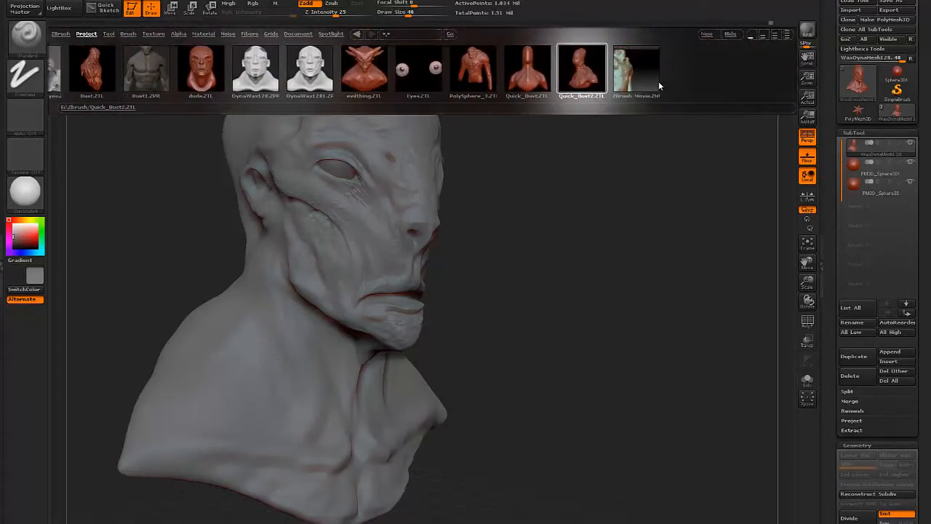
left_click(217, 72)
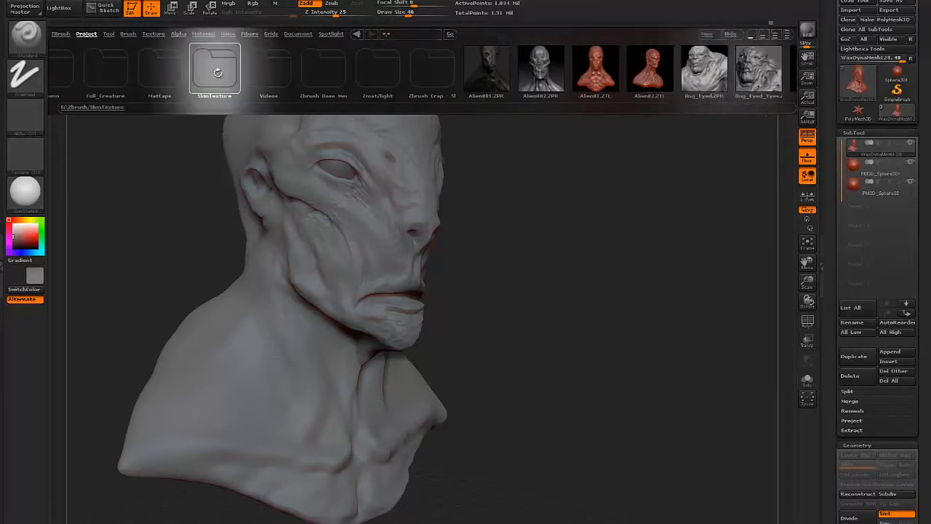
double_click(217, 73)
- Look through the skin brushes in the SkinTexture folder and load XMD_Skin03.ZBP
left_click_drag(617, 79, 389, 76)
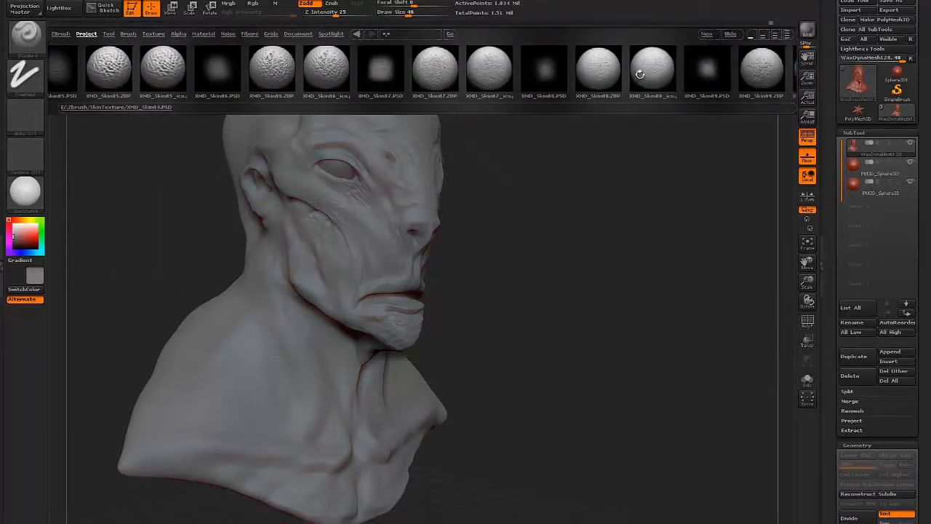
left_click_drag(640, 74, 411, 78)
left_click_drag(697, 77, 792, 75)
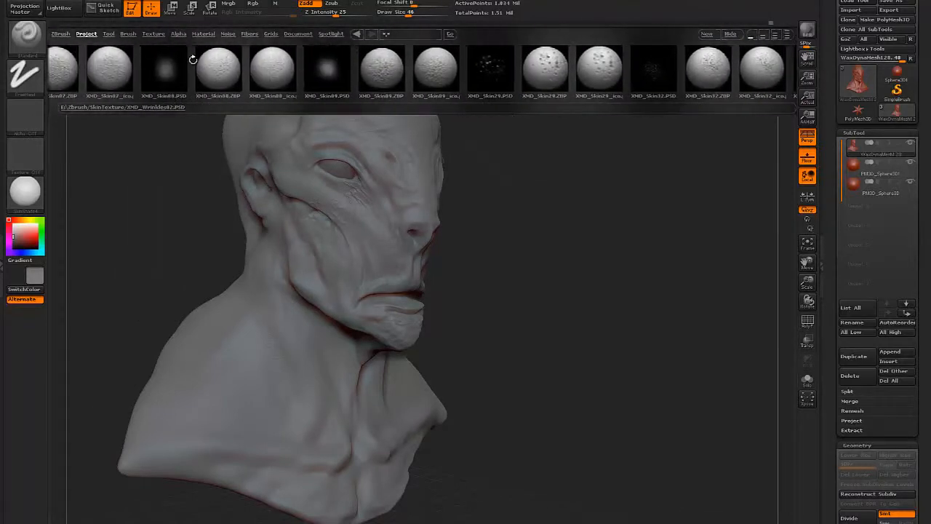
left_click_drag(193, 60, 527, 83)
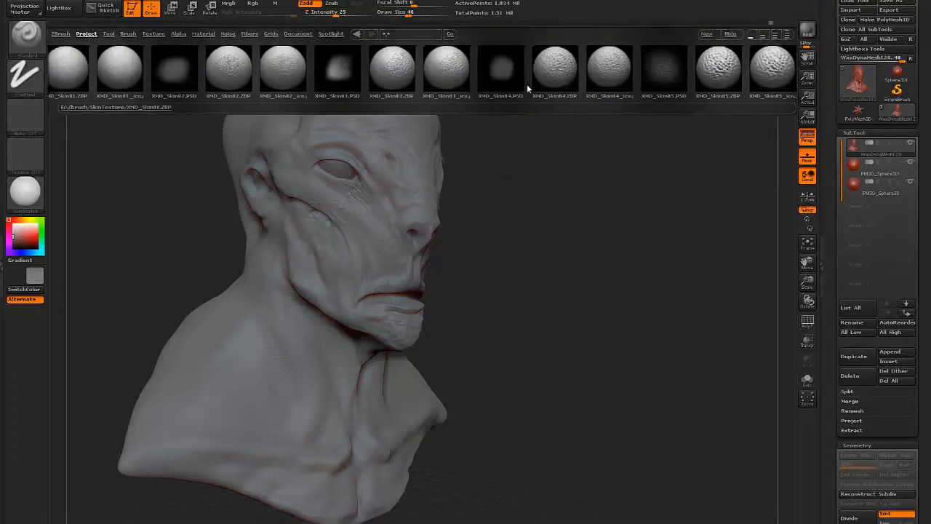
double_click(399, 69)
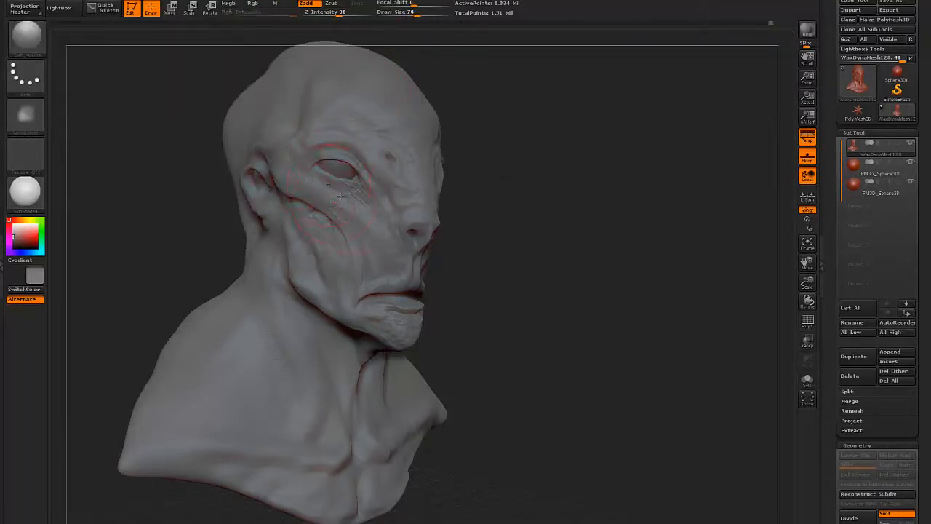
- Brush skin texture over the cheeks and chin with the skin brush at draw size 110, and smooth the neck below the ear
mouse_move(484, 265)
left_mouse_down()
mouse_move(488, 256)
mouse_move(495, 262)
mouse_move(511, 342)
left_mouse_up()
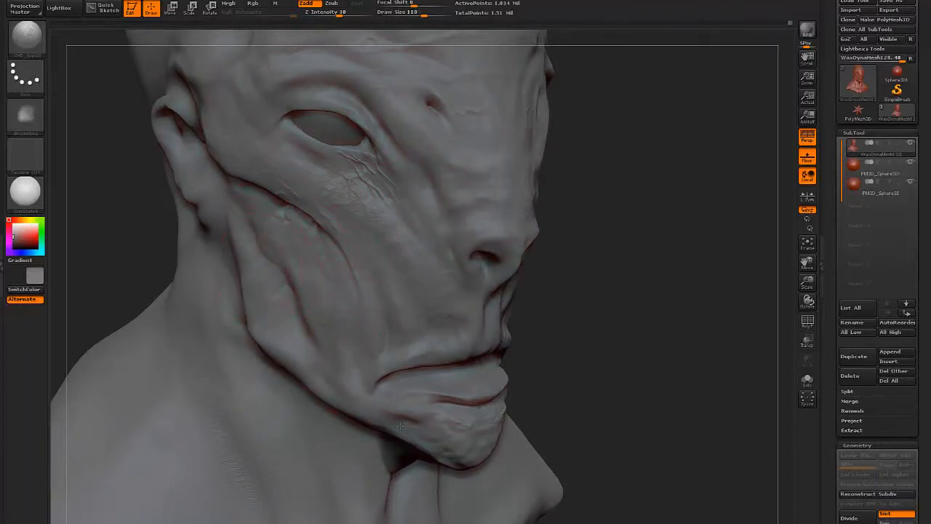
mouse_move(615, 359)
left_mouse_down()
mouse_move(497, 439)
mouse_move(510, 438)
left_mouse_up()
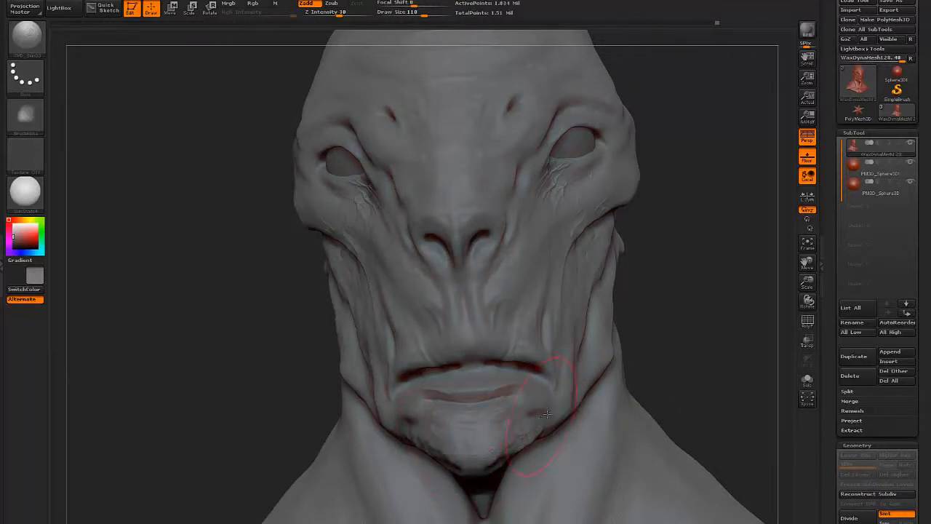
left_click_drag(708, 307, 564, 369)
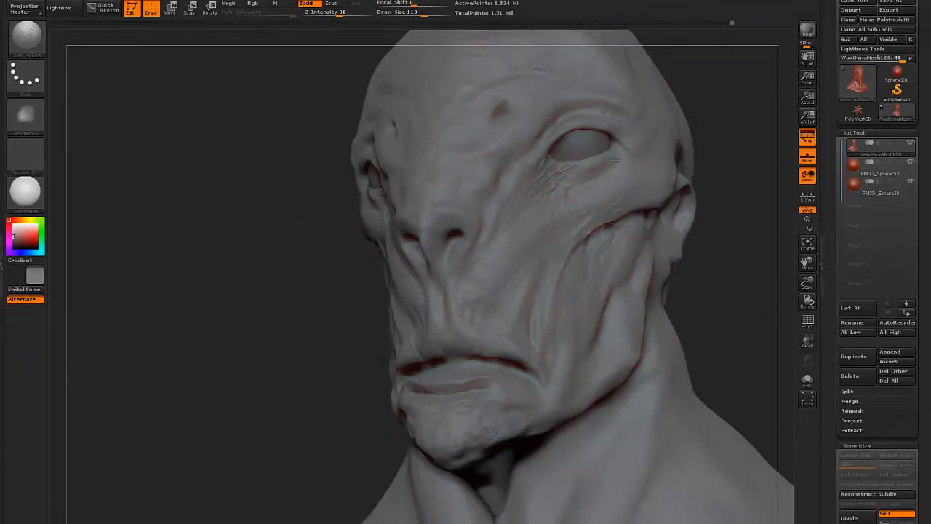
left_click_drag(196, 364, 432, 409)
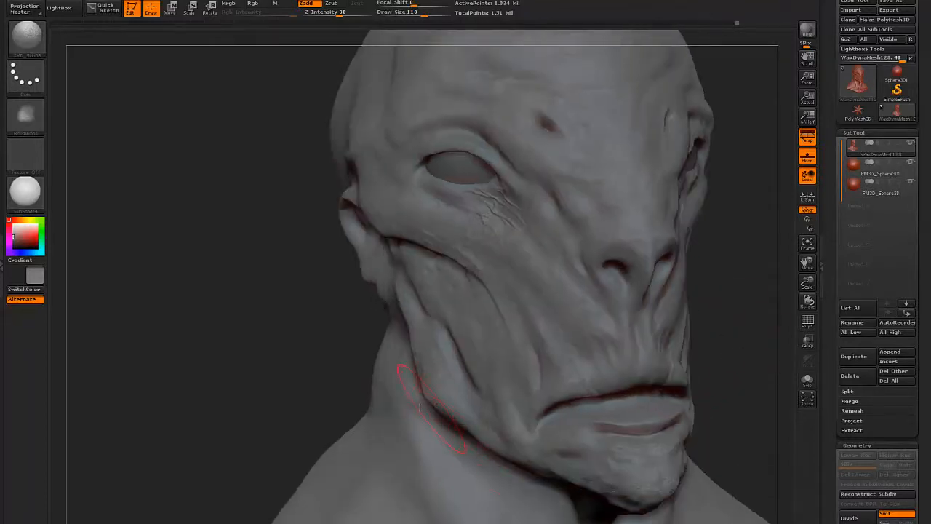
left_click_drag(313, 359, 291, 291, "alt")
left_click_drag(218, 327, 313, 335)
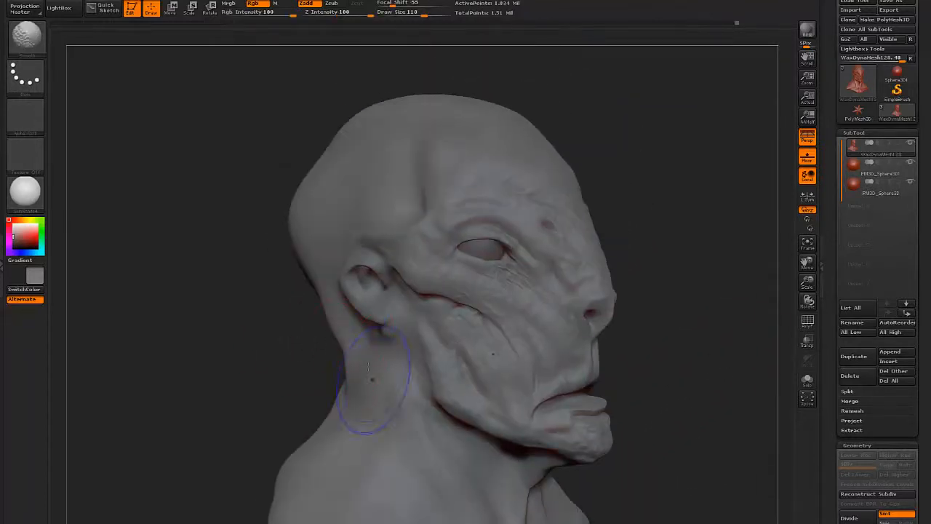
left_click_drag(374, 381, 379, 397, "shift")
left_click_drag(244, 353, 268, 368)
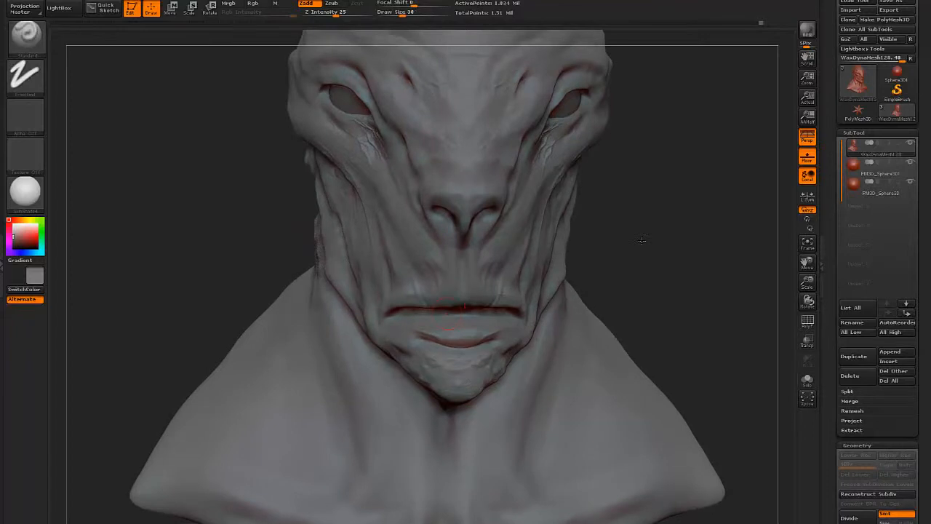
- Stroke along the mouth with the Standard brush, and pull one side of the lips up into a crooked mouth with the Move brush
left_click_drag(642, 240, 642, 190)
mouse_move(399, 302)
left_mouse_down()
mouse_move(438, 296)
mouse_move(519, 313)
left_mouse_up()
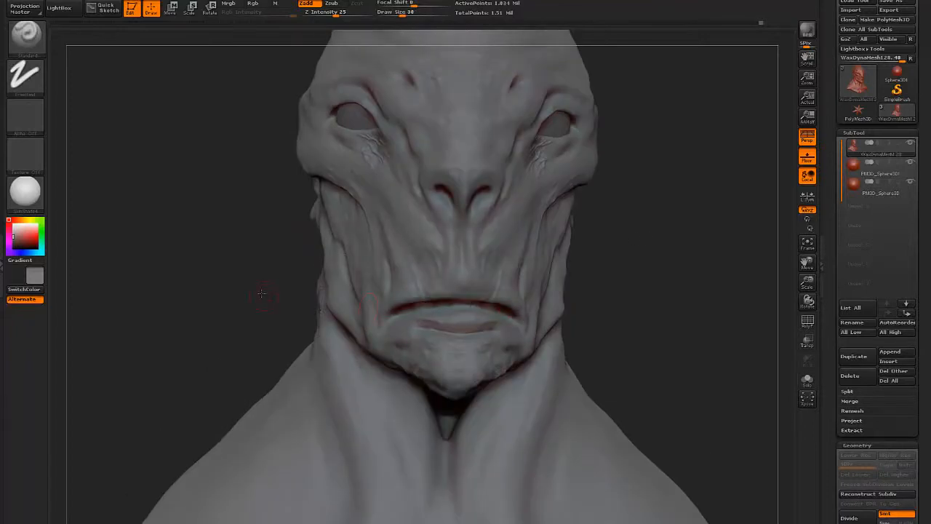
left_click_drag(262, 291, 284, 292)
left_click_drag(588, 296, 598, 296)
key("b")
key("m")
key("v")
key("bracketright")
key("bracketright")
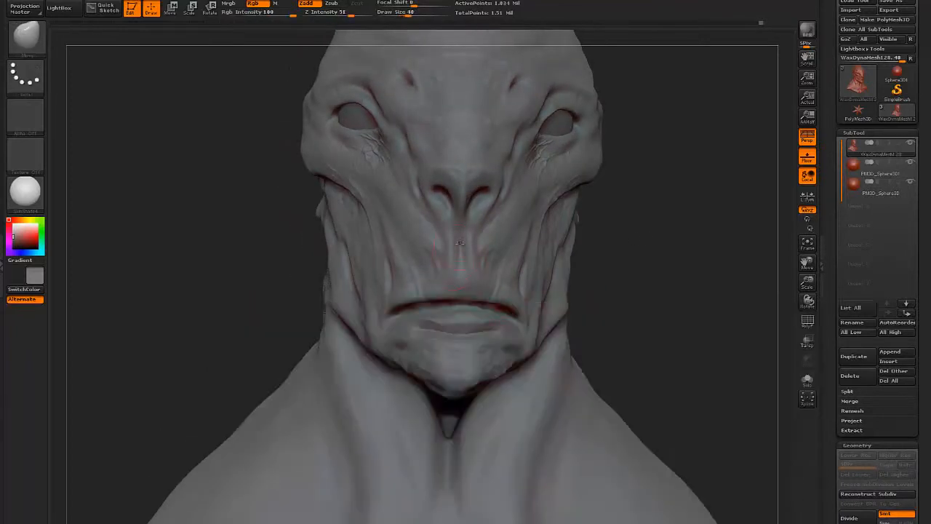
mouse_move(457, 323)
left_mouse_down()
mouse_move(458, 306)
mouse_move(420, 305)
left_mouse_up()
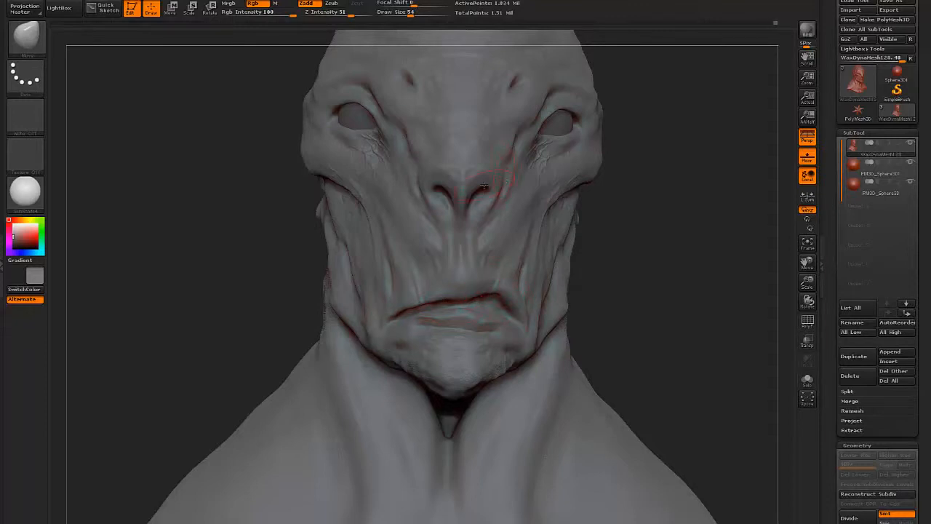
left_click_drag(632, 251, 623, 224, "alt")
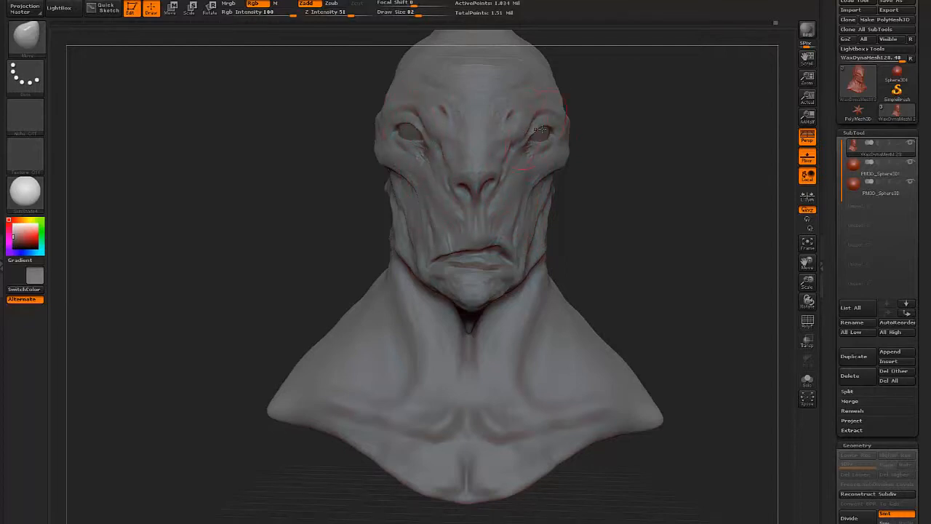
- Lower the brows and upper eyelids with the Move brush to narrow both eyes into an angry look
mouse_move(659, 159)
left_mouse_down()
mouse_move(647, 159)
mouse_move(691, 166)
mouse_move(614, 212)
mouse_move(641, 211)
mouse_move(622, 209)
left_mouse_up()
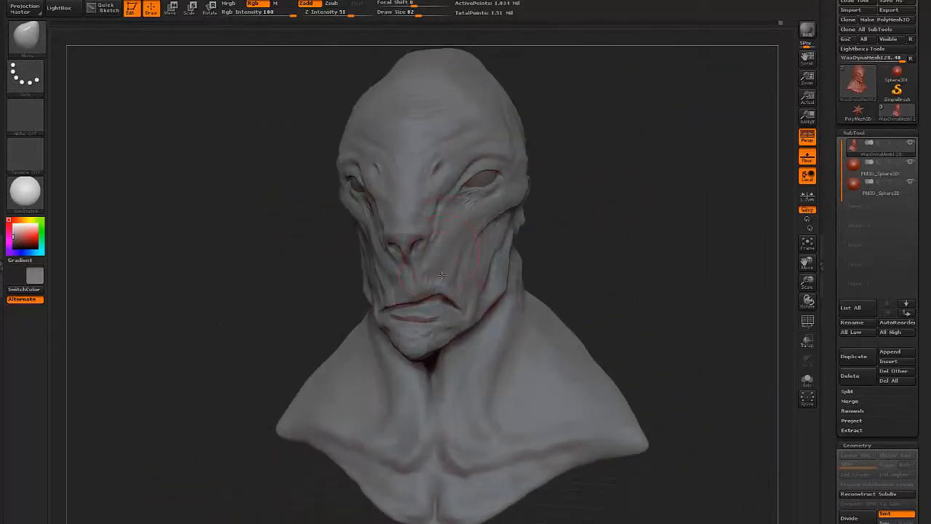
left_click_drag(269, 260, 311, 247)
left_click_drag(588, 231, 560, 232)
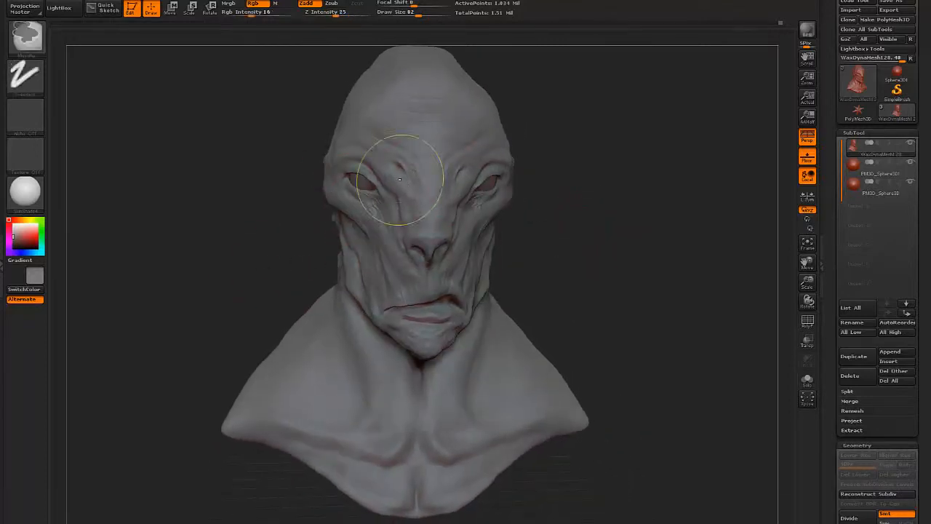
mouse_move(443, 171)
left_mouse_down()
mouse_move(447, 182)
mouse_move(470, 173)
left_mouse_up()
left_click_drag(359, 158, 358, 165)
left_click_drag(628, 209, 571, 206)
left_click_drag(292, 232, 313, 234)
left_click_drag(271, 339, 316, 339)
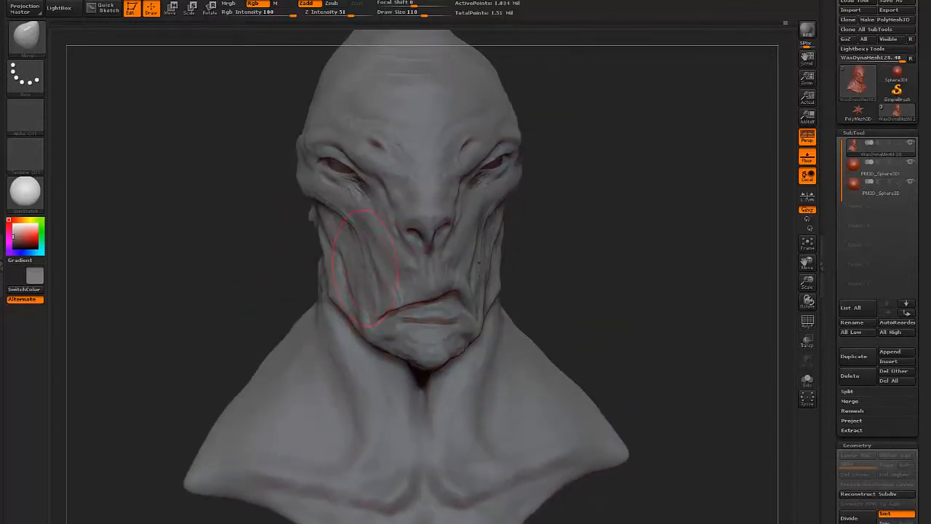
- Push in the cheeks and adjust the shoulder slopes with the Move brush at draw size 110
left_click_drag(364, 255, 372, 256)
mouse_move(575, 233)
left_mouse_down()
mouse_move(597, 234)
mouse_move(585, 246)
mouse_move(596, 248)
left_mouse_up()
left_click_drag(272, 265, 278, 264)
left_click_drag(203, 271, 224, 272)
left_click_drag(545, 273, 496, 276)
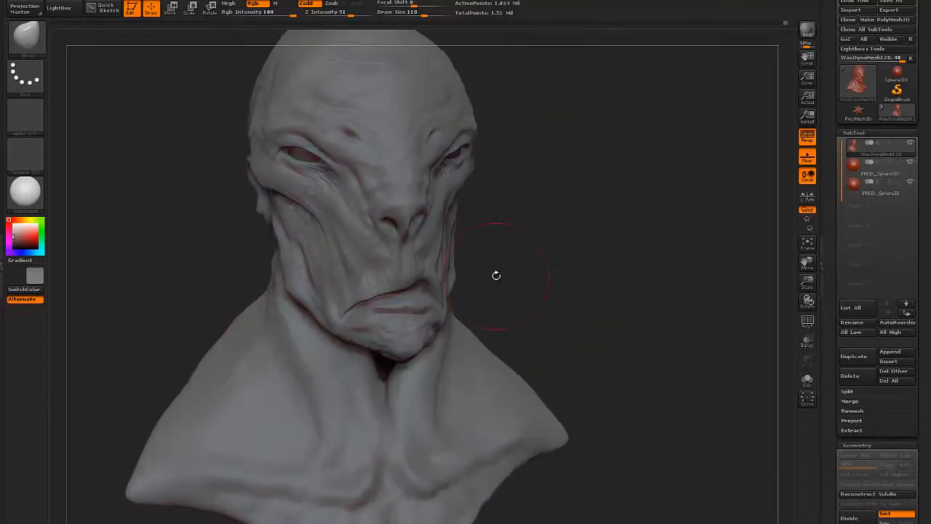
left_click_drag(226, 335, 231, 341)
left_click_drag(202, 362, 207, 366)
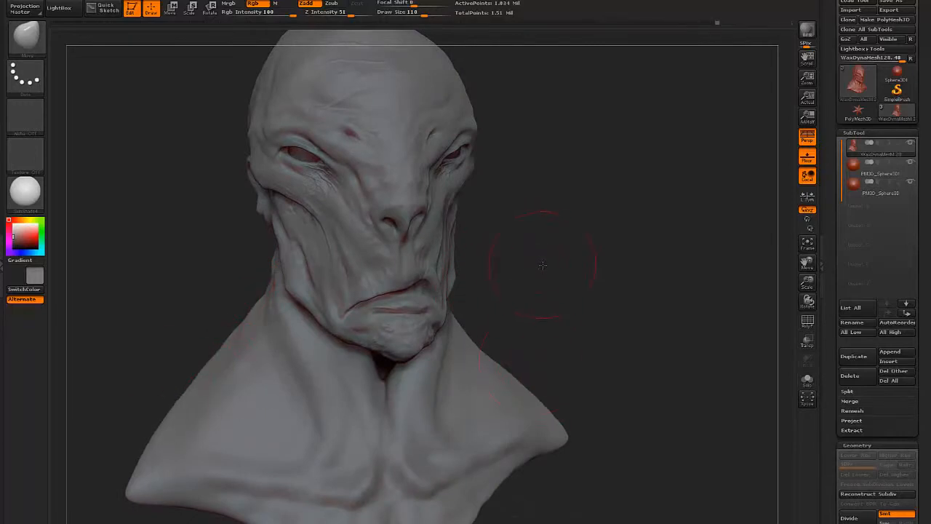
- Pull both ears outward from the head with the Move brush so they flare into larger shapes
left_click_drag(543, 265, 491, 263)
left_click_drag(426, 185, 455, 168)
mouse_move(538, 214)
left_mouse_down()
mouse_move(575, 224)
mouse_move(462, 174)
mouse_move(516, 214)
mouse_move(514, 228)
mouse_move(524, 231)
left_mouse_up()
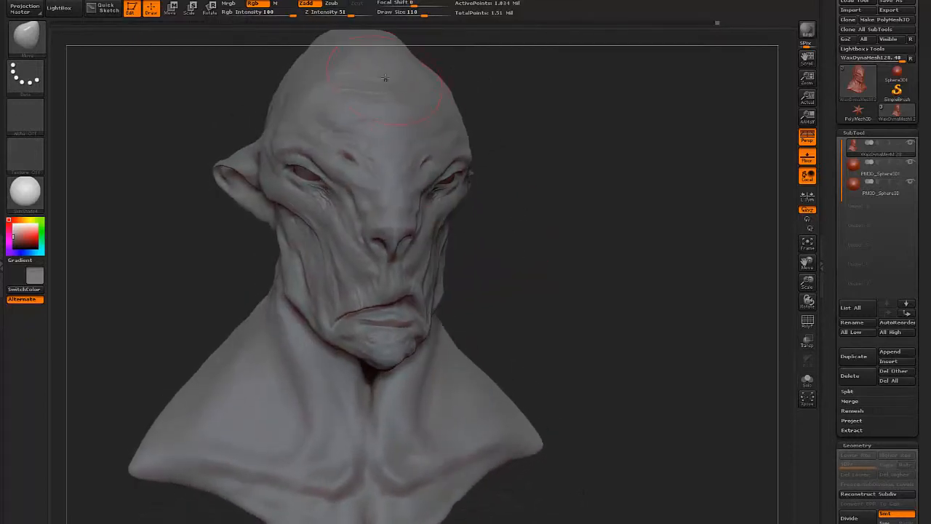
mouse_move(562, 184)
left_mouse_down()
mouse_move(541, 183)
mouse_move(547, 186)
left_mouse_up()
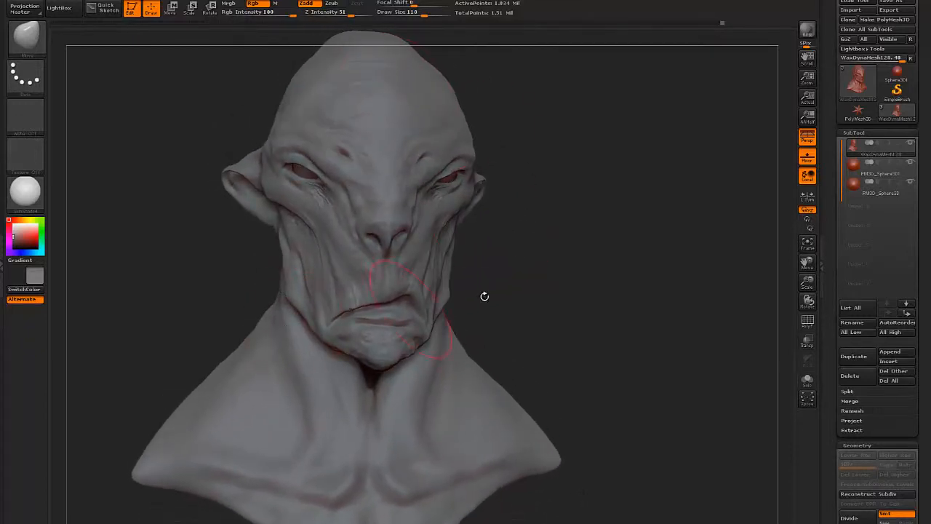
left_click_drag(484, 296, 457, 300)
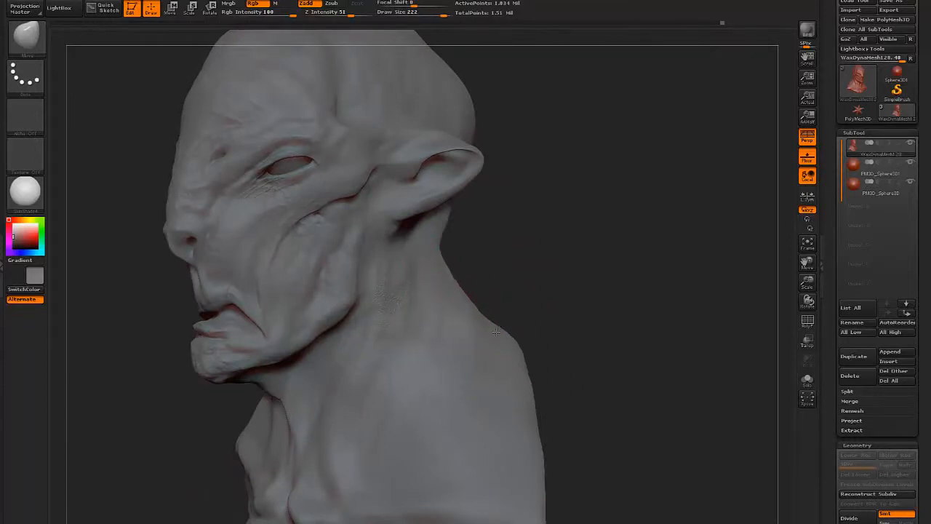
- Slim the shoulders, lengthen the neck and raise the head using the Move brush at draw size 222
left_click_drag(521, 320, 577, 288)
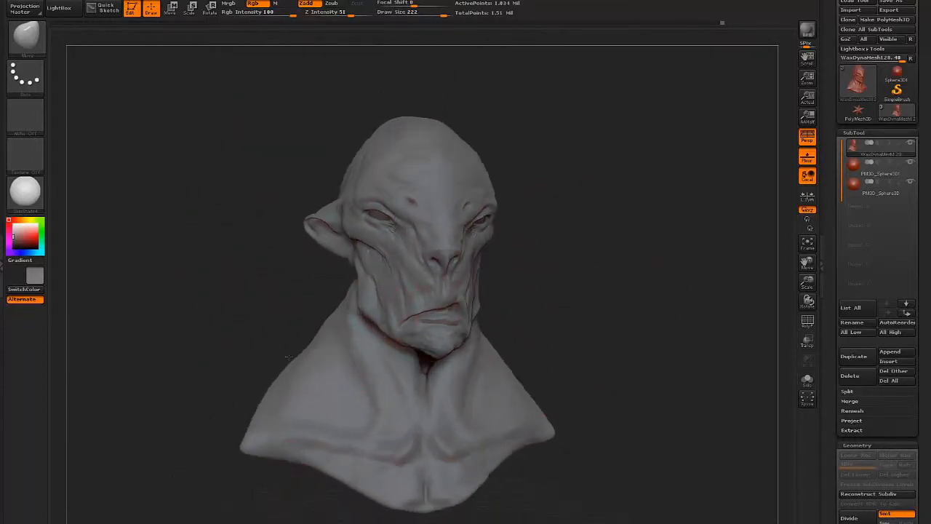
left_click_drag(290, 357, 316, 404)
left_click_drag(639, 326, 559, 342)
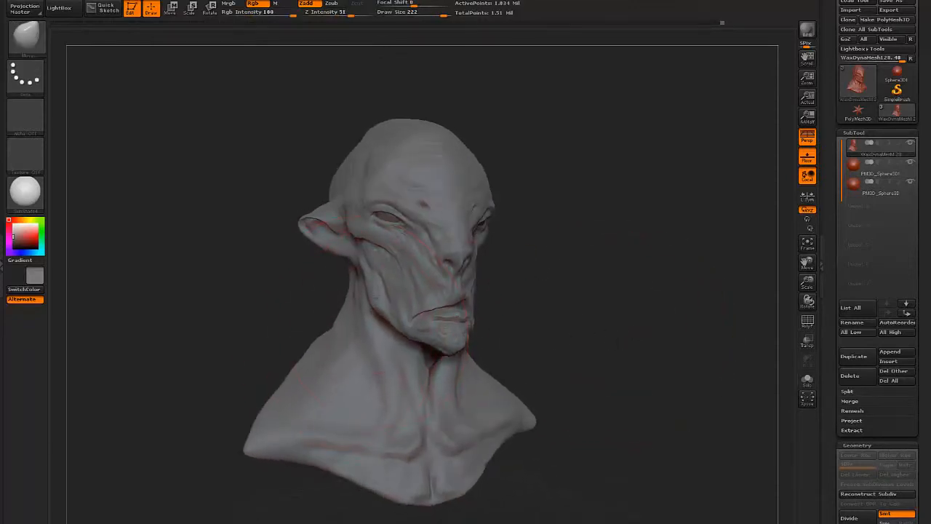
left_click_drag(369, 249, 373, 234)
left_click_drag(603, 280, 565, 281)
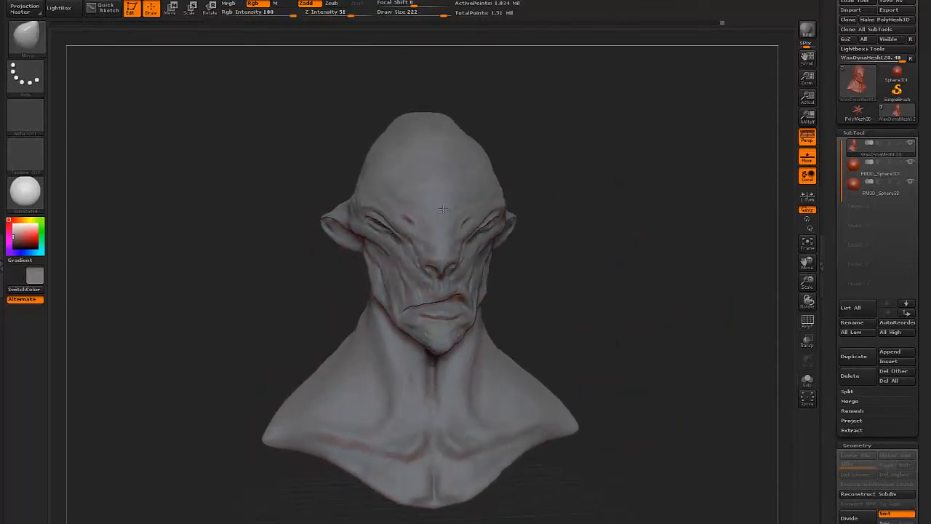
left_click_drag(443, 210, 443, 191)
mouse_move(580, 291)
left_mouse_down()
mouse_move(610, 291)
mouse_move(550, 292)
mouse_move(591, 294)
mouse_move(582, 268)
mouse_move(493, 198)
mouse_move(584, 208)
mouse_move(576, 210)
left_mouse_up()
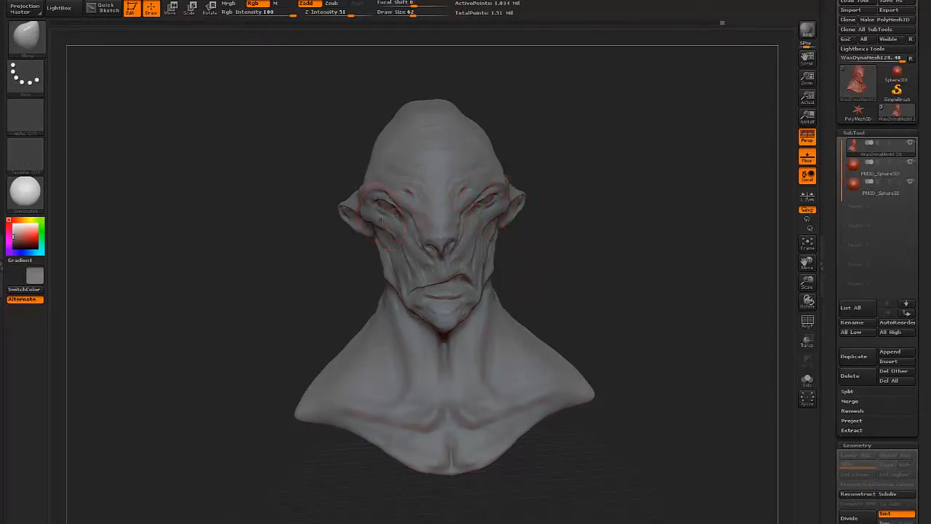
- Refine the areas around the eyes and mouth corners with the Move brush at draw size 62
left_click_drag(601, 239, 592, 237)
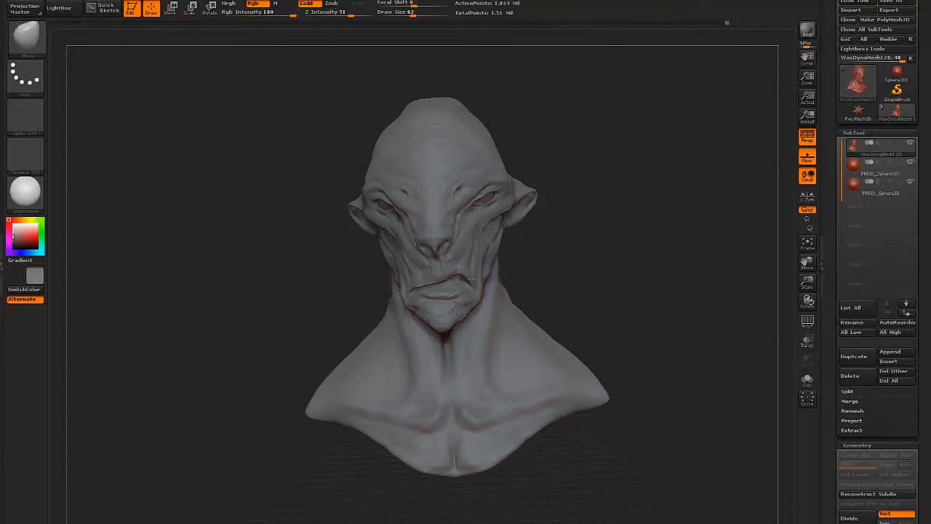
left_click_drag(551, 260, 590, 293)
left_click_drag(591, 245, 592, 224)
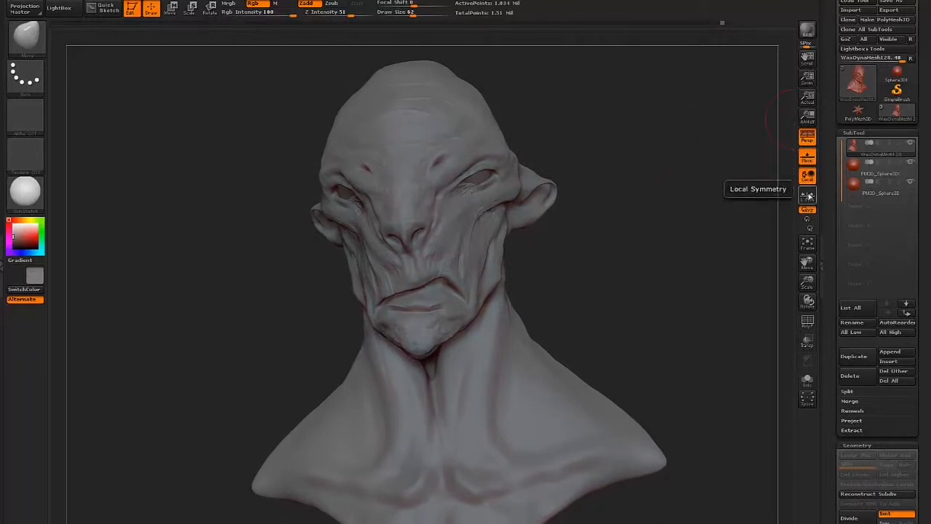
- Turn off the perspective view, face the bust from the front and switch to the Standard brush
left_click(809, 139)
left_click(809, 138)
left_click(809, 138)
mouse_move(654, 251)
left_mouse_down()
mouse_move(638, 262)
mouse_move(673, 267)
mouse_move(641, 280)
mouse_move(677, 291)
mouse_move(634, 285)
mouse_move(671, 282)
mouse_move(655, 266)
mouse_move(688, 266)
left_mouse_up()
key("b")
key("s")
key("t")
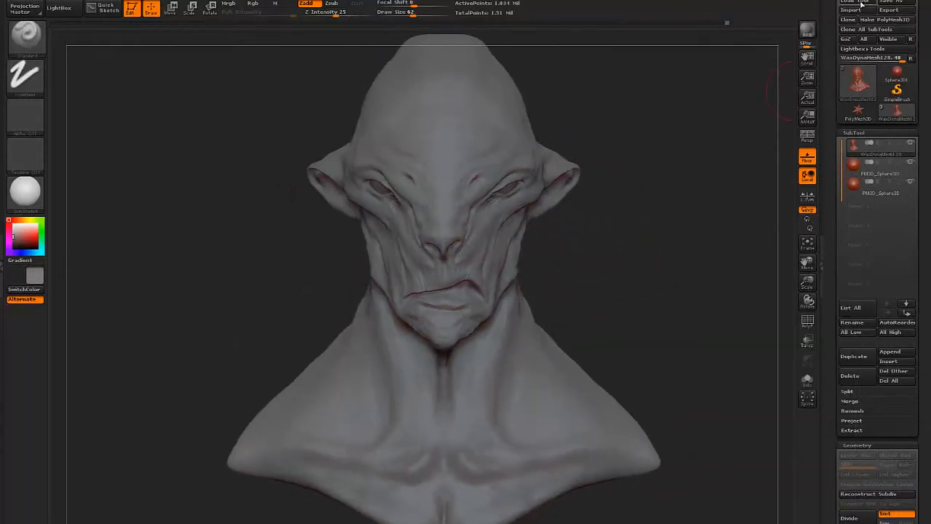
- Save the tool over the existing WaxDynaMesh128.ZTL in the demo folder
left_click(896, 2)
left_click(259, 129)
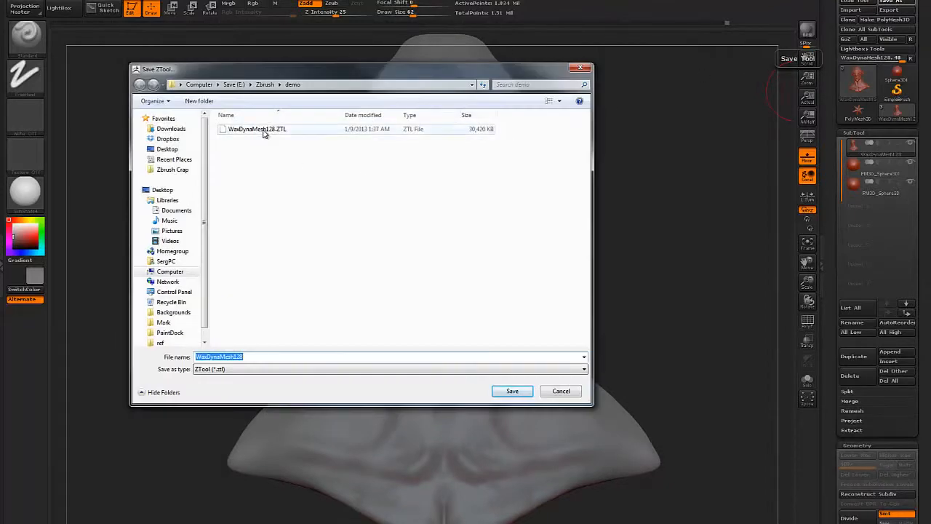
left_click(513, 391)
left_click(502, 259)
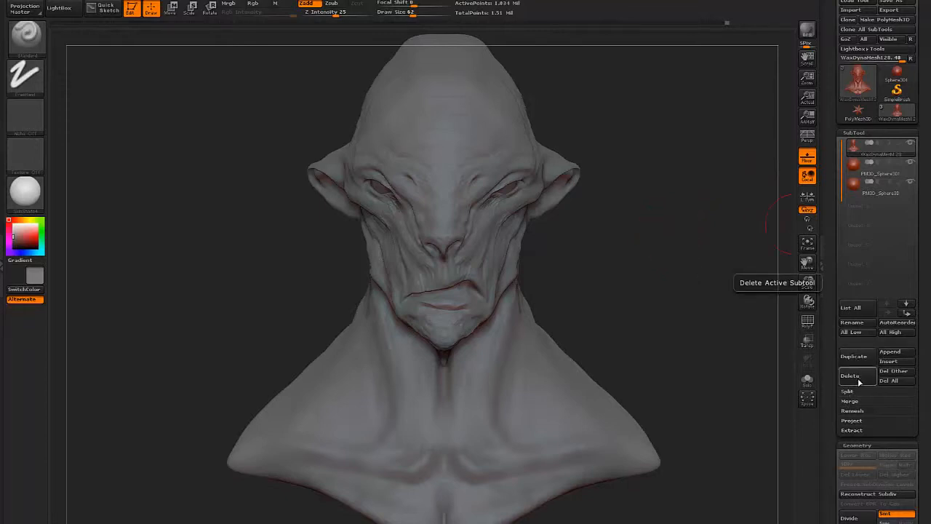
- Append a Sphere3D as a new subtool and show it alone as the active subtool
left_click(891, 352)
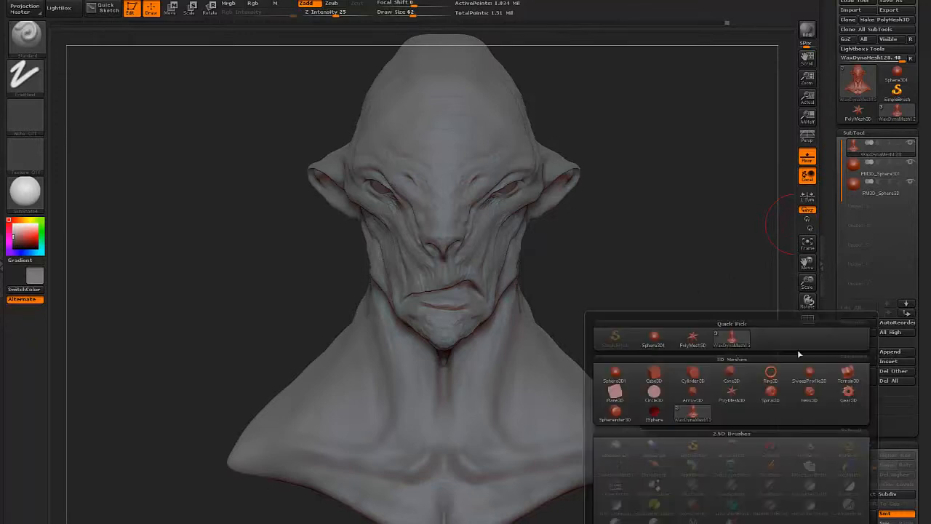
left_click(655, 339)
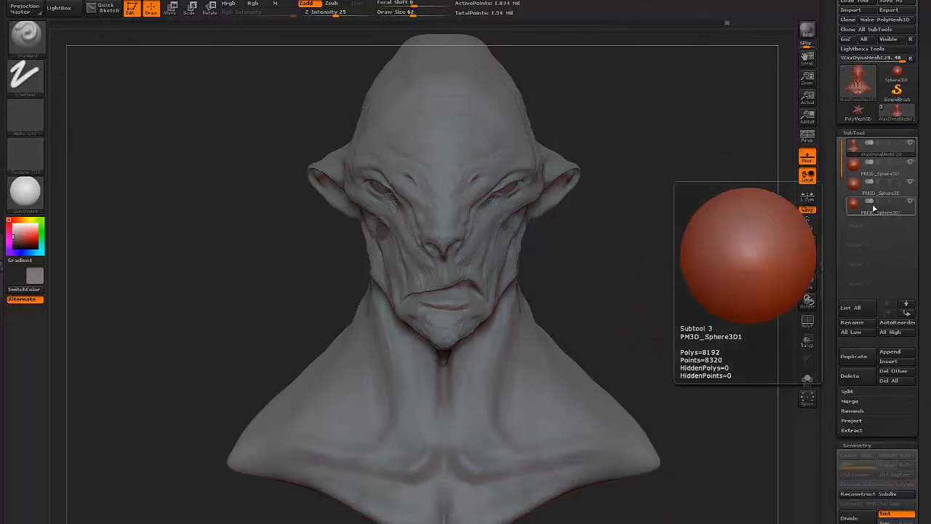
left_click(895, 169)
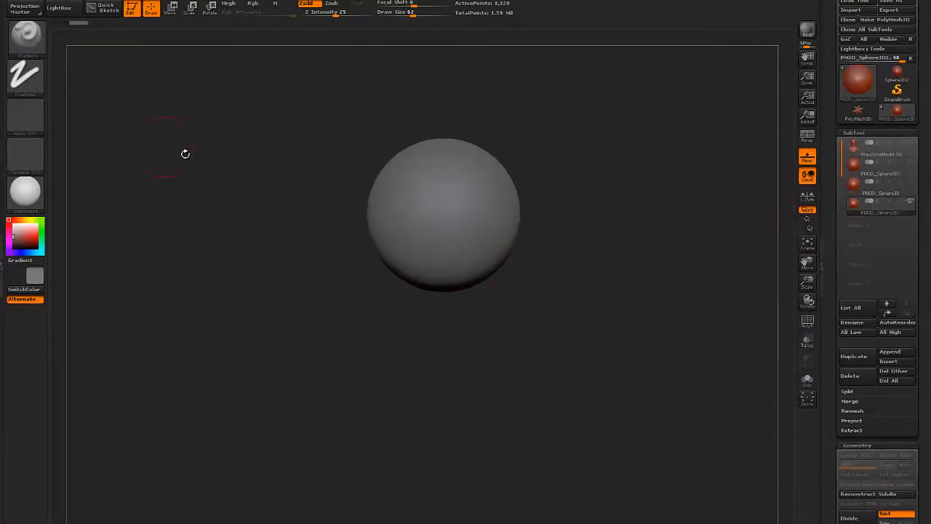
- Choose the body-parts insert mesh brush, pick its teeth part and insert it on the sphere's lower front
left_click(26, 35)
left_click(206, 179)
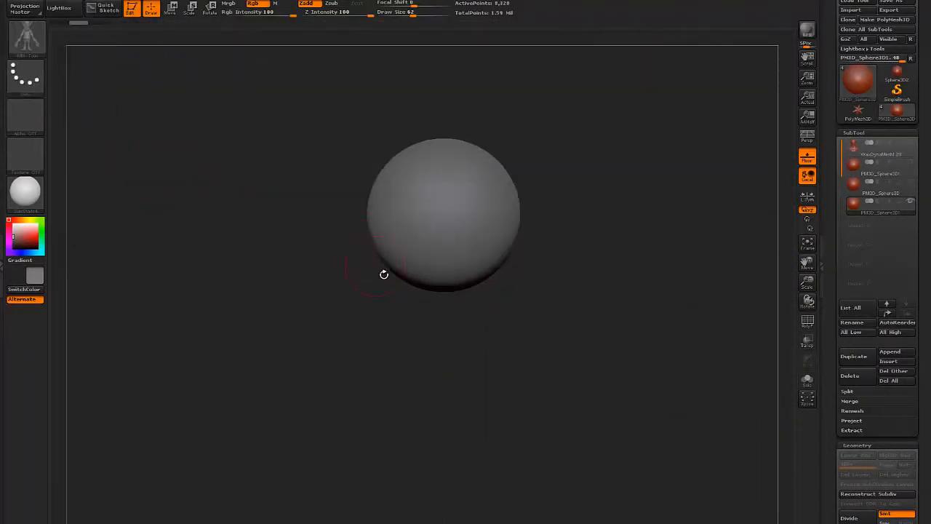
key("m")
left_click(423, 495)
left_click_drag(449, 252, 457, 322)
left_click_drag(360, 351, 271, 59)
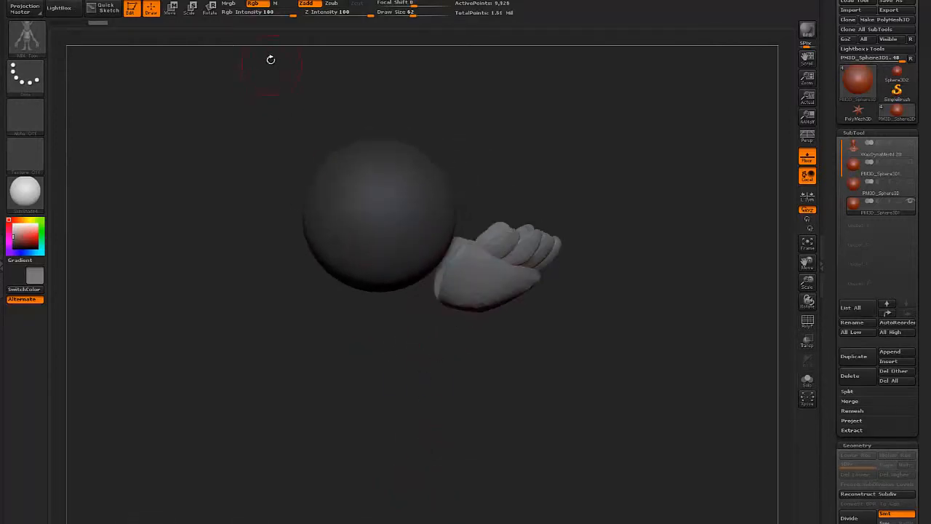
- Move the inserted teeth upward against the sphere with a transpose line
left_click(174, 9)
left_click_drag(534, 262, 327, 177)
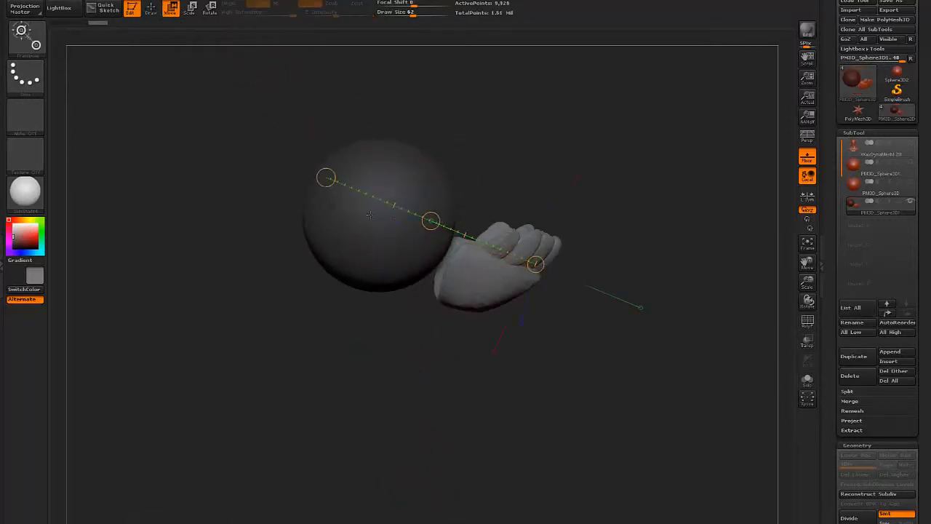
mouse_move(430, 221)
left_mouse_down()
mouse_move(420, 159)
mouse_move(422, 168)
left_mouse_up()
mouse_move(627, 243)
left_mouse_down()
mouse_move(607, 258)
mouse_move(566, 368)
mouse_move(576, 231)
mouse_move(640, 261)
left_mouse_up()
- Return to Draw mode with the Standard brush and clear the mask from the sphere
left_click(151, 9)
mouse_move(574, 237)
left_mouse_down()
mouse_move(658, 257)
mouse_move(564, 246)
mouse_move(613, 250)
mouse_move(609, 259)
left_mouse_up()
key("b")
key("s")
key("t")
left_click_drag(603, 242, 625, 280, "ctrl")
key("ctrl+z")
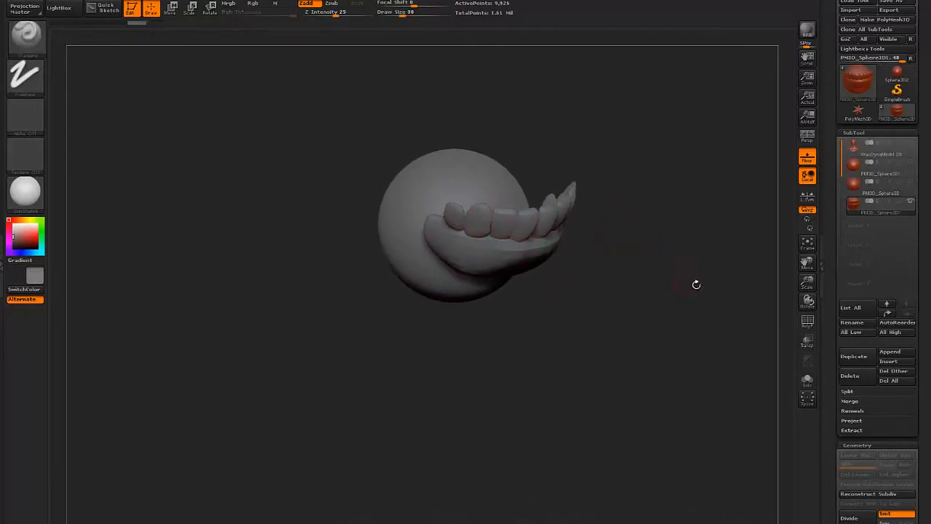
left_click_drag(604, 244, 615, 297, "ctrl")
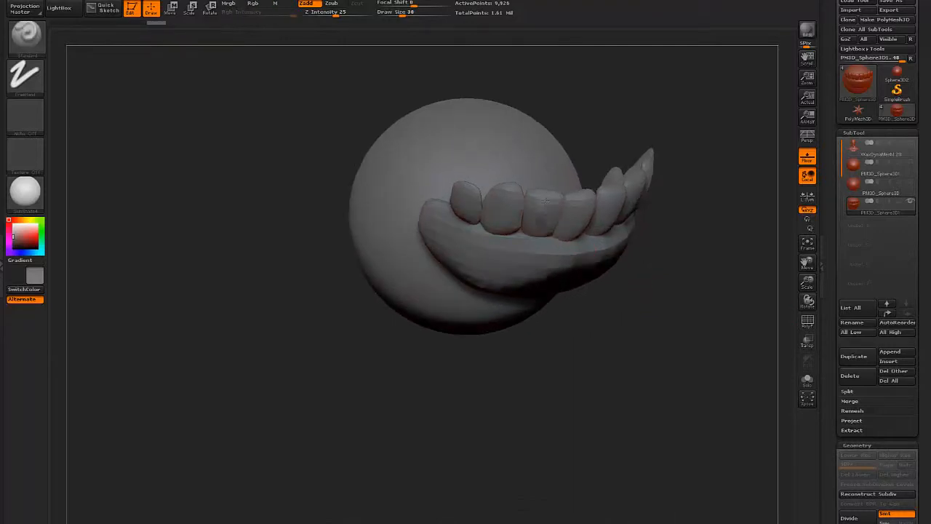
- Make the head and eyeball subtools visible again while keeping the teeth subtool active
left_click_drag(547, 206, 553, 221)
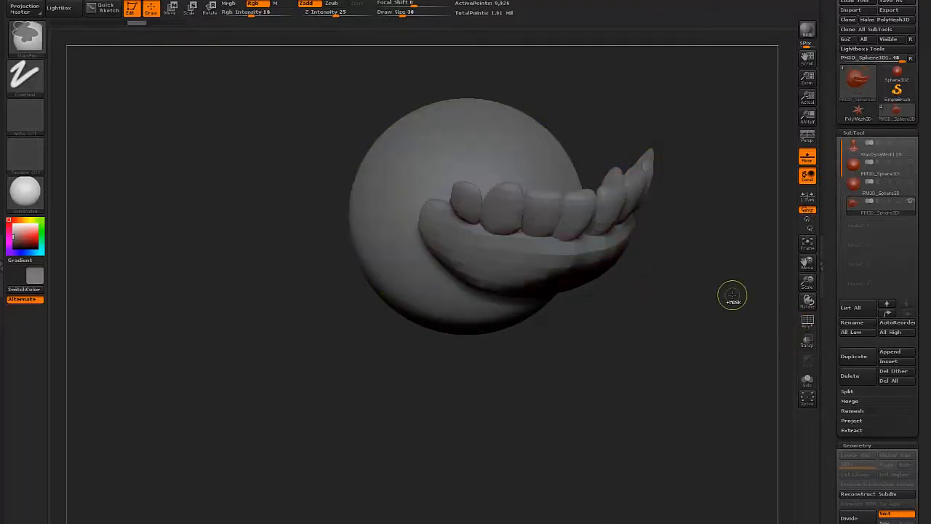
left_click_drag(732, 295, 719, 250)
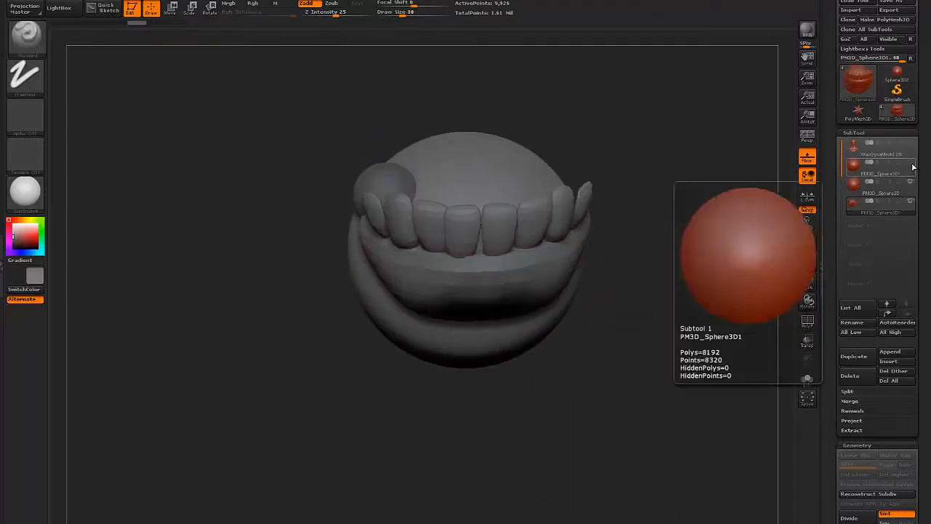
left_click(914, 153)
left_click(905, 210)
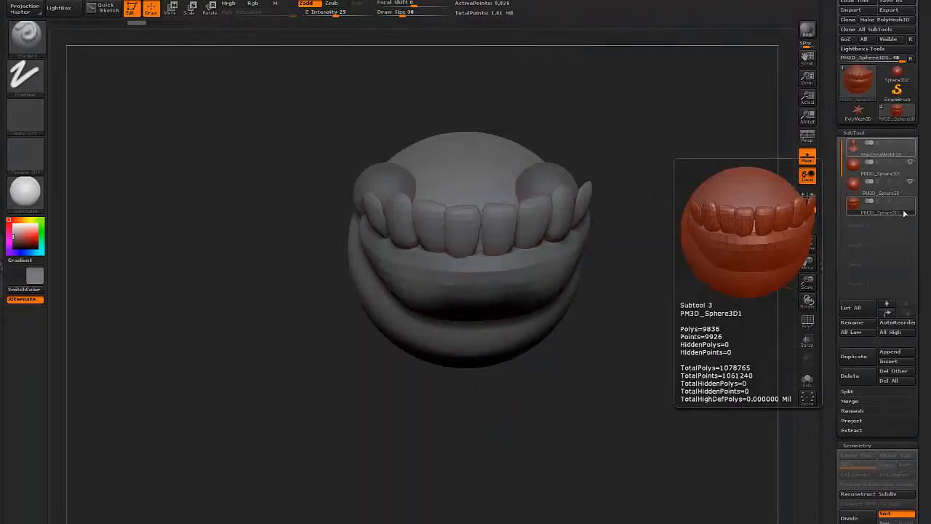
left_click(912, 148)
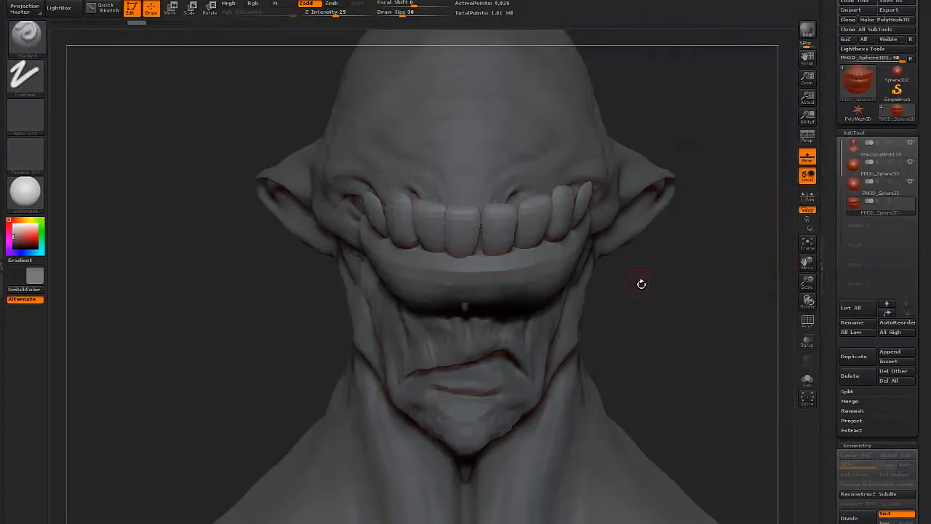
mouse_move(642, 283)
left_mouse_down()
mouse_move(579, 274)
mouse_move(526, 209)
left_mouse_up()
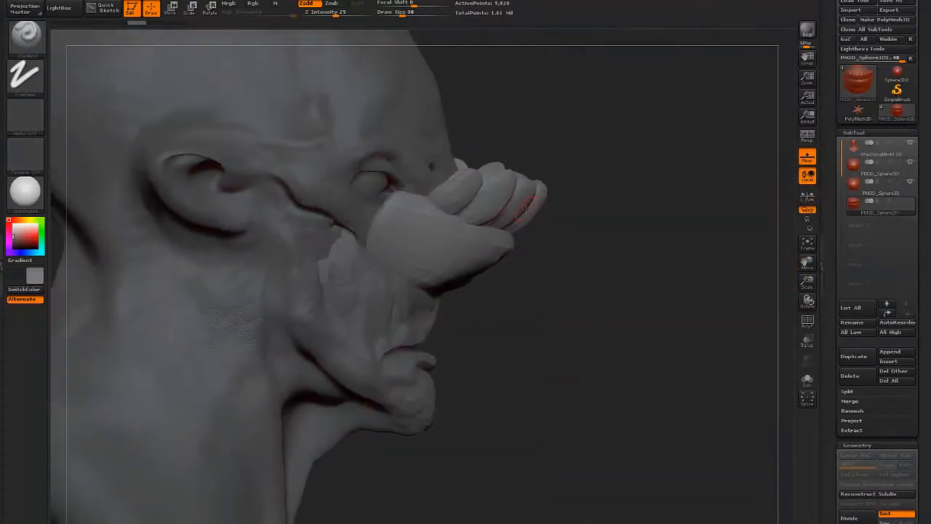
- Move the teeth from the eye area down to the mouth and scale them down with transpose lines
left_click(171, 8)
left_click_drag(339, 228, 265, 352)
left_click_drag(618, 318, 487, 315)
left_click(190, 8)
left_click_drag(568, 303, 657, 301)
mouse_move(408, 338)
left_mouse_down("shift")
mouse_move(149, 328)
mouse_move(364, 338)
mouse_move(305, 337)
left_mouse_up("shift")
left_click_drag(148, 338, 296, 338)
- Centre the teeth vertically and sideways on the mouth and shrink them to fit between the lip corners
left_click(171, 8)
left_click_drag(571, 309, 481, 308)
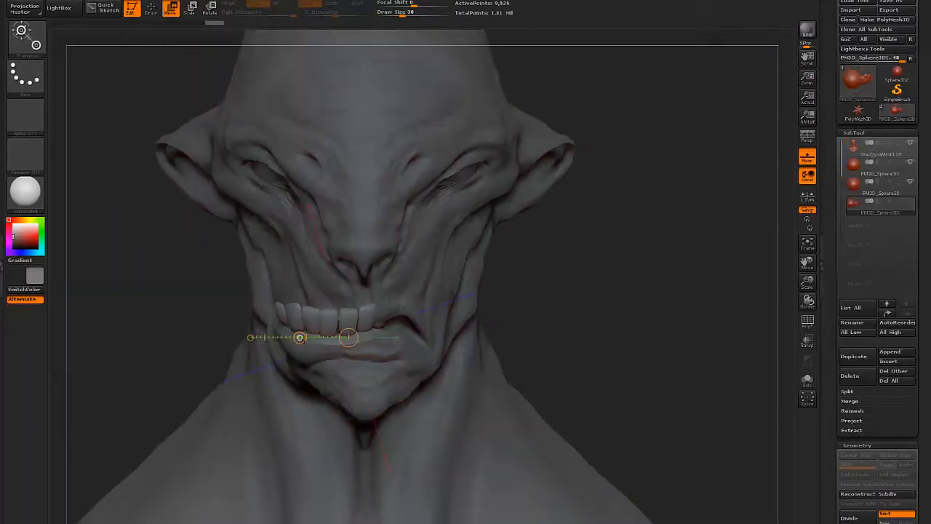
left_click_drag(299, 337, 299, 322)
left_click(189, 8)
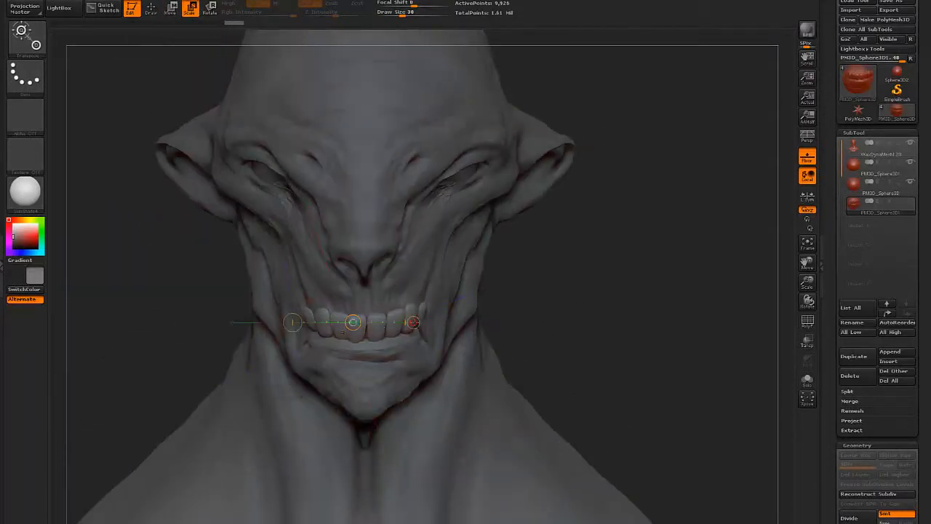
mouse_move(413, 322)
left_mouse_down()
mouse_move(351, 345)
mouse_move(384, 322)
left_mouse_up()
- Stretch the row of teeth sideways across the mouth opening with scale transpose lines
key("w")
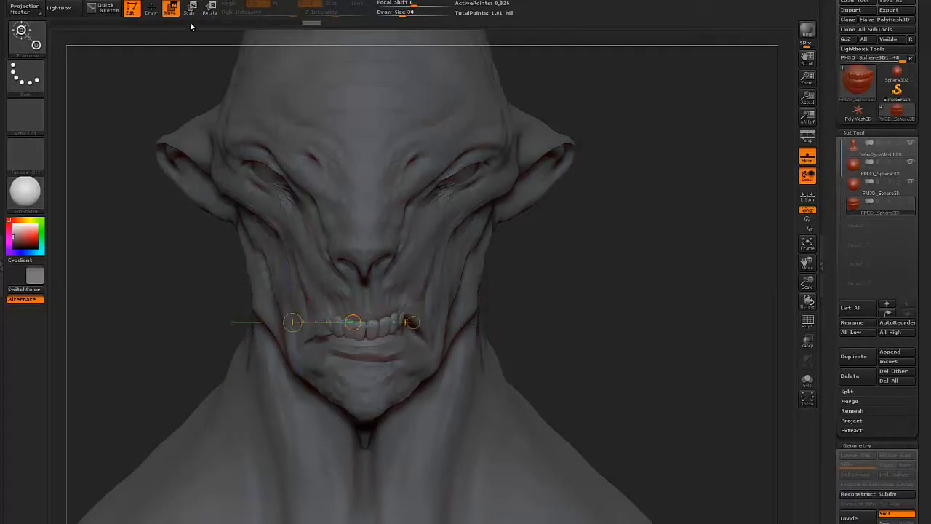
key("e")
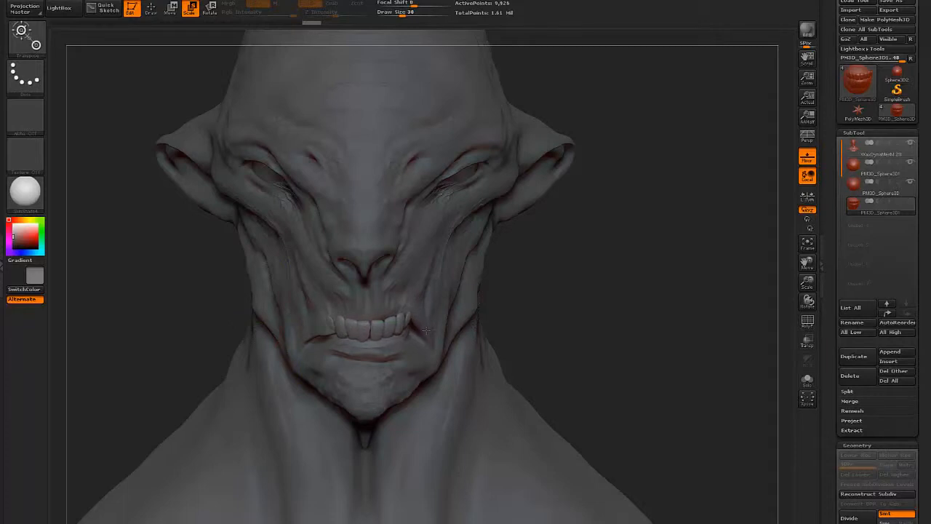
left_click_drag(426, 331, 358, 324)
left_click_drag(267, 293, 265, 324)
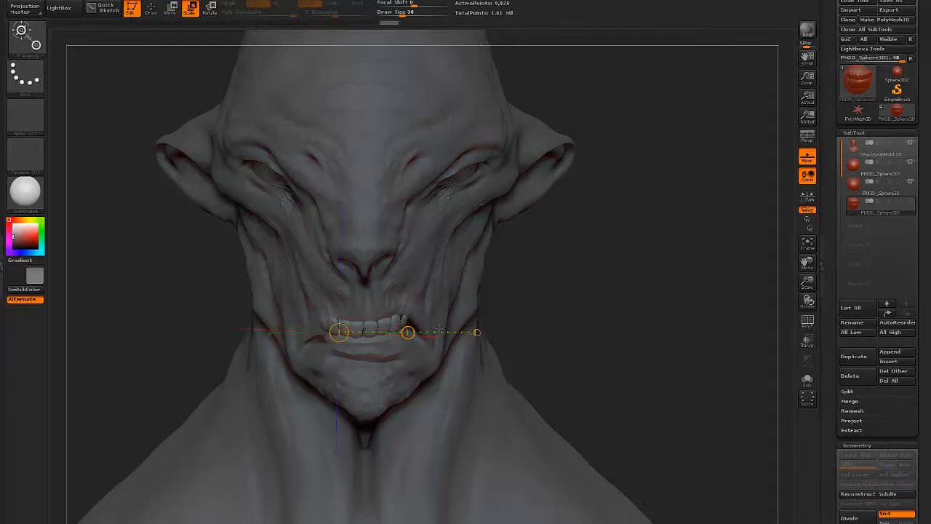
left_click_drag(257, 319, 229, 323)
left_click(399, 240)
mouse_move(398, 238)
left_mouse_down()
mouse_move(396, 249)
mouse_move(398, 224)
left_mouse_up()
left_click_drag(390, 322, 386, 322)
left_click_drag(398, 360, 397, 326)
left_click_drag(401, 158, 421, 159)
left_click_drag(532, 169, 534, 170)
left_click_drag(401, 154, 499, 172)
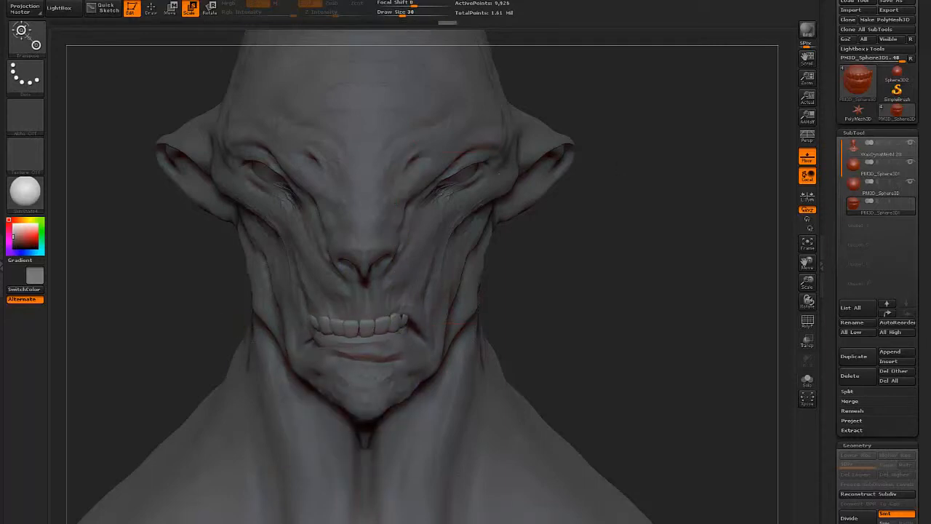
- Adjust the height and width of the teeth with the transpose scale so they form a low, flat row
left_click_drag(401, 227, 400, 227)
left_click(483, 323)
left_click_drag(483, 323, 485, 361)
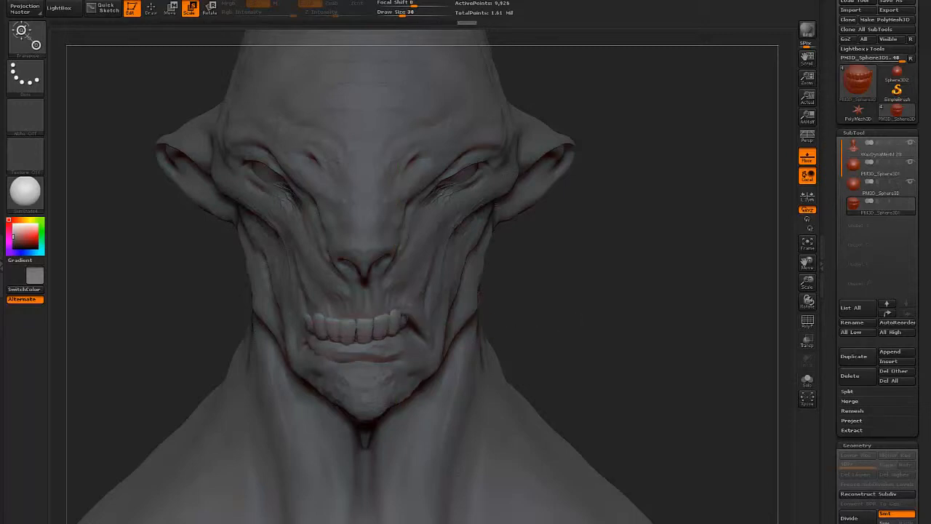
left_click_drag(493, 330, 493, 331)
left_click_drag(483, 323, 484, 331)
left_click_drag(483, 323, 482, 335)
left_click_drag(568, 322, 575, 331)
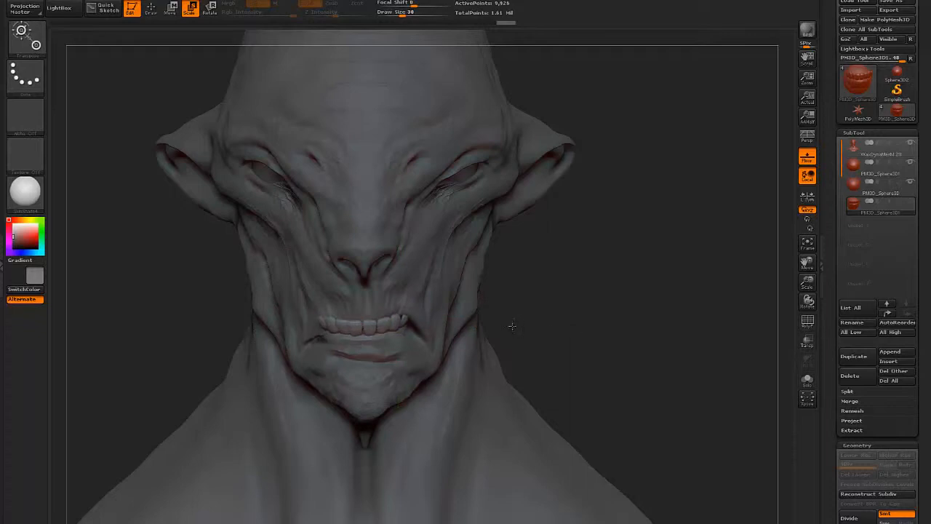
left_click_drag(512, 326, 489, 329)
- Move the teeth in depth from the side view so they sit inside the mouth behind the lips
mouse_move(628, 287)
left_mouse_down()
mouse_move(571, 285)
mouse_move(679, 282)
left_mouse_up()
left_click(172, 8)
left_click_drag(475, 327, 373, 333)
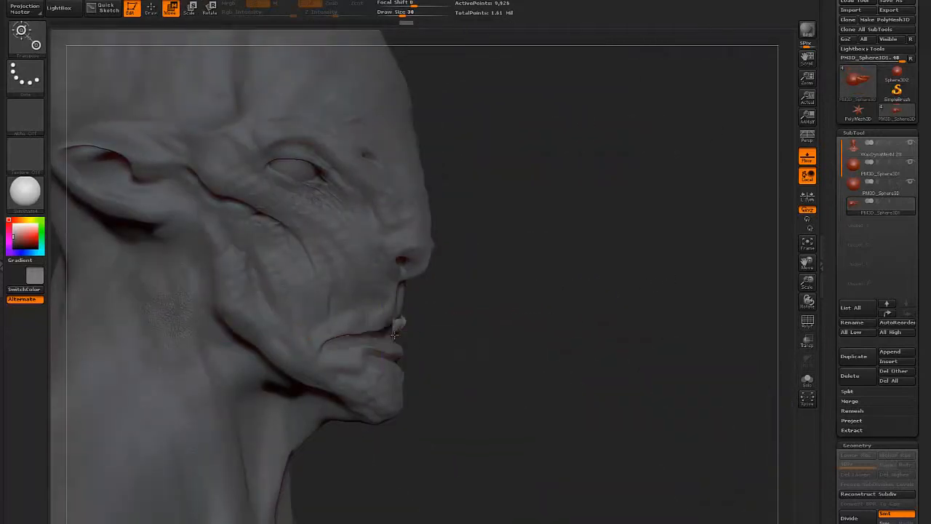
left_click_drag(229, 332, 382, 331)
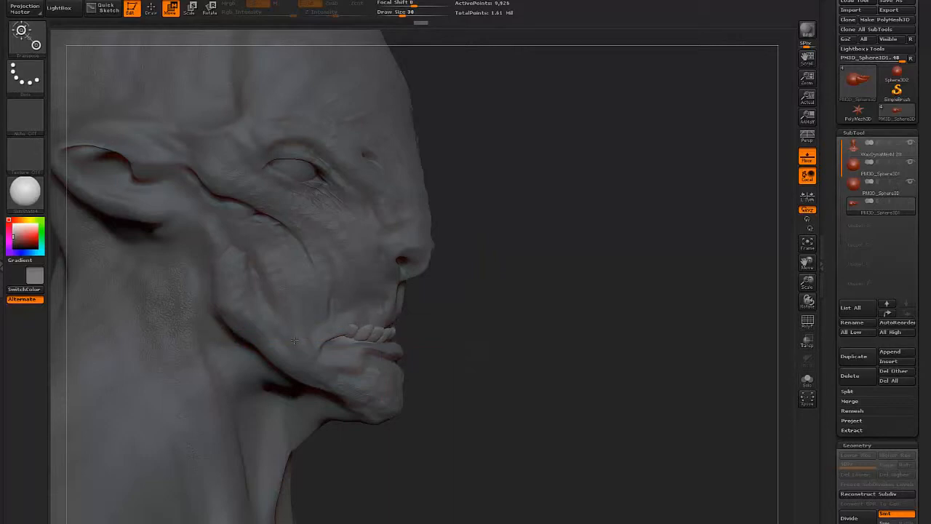
left_click_drag(294, 340, 293, 341)
left_click_drag(618, 336, 509, 337)
left_click_drag(354, 332, 521, 334)
left_click_drag(438, 334, 446, 336)
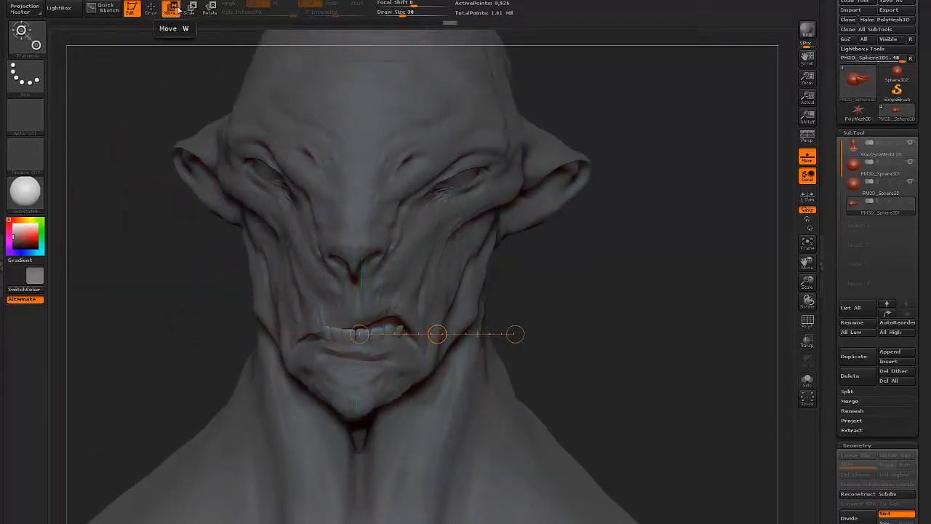
- Rotate the teeth to follow the slanted mouth line, and return to Draw mode
left_click(209, 7)
left_click_drag(514, 334, 516, 321)
left_click_drag(437, 334, 436, 326)
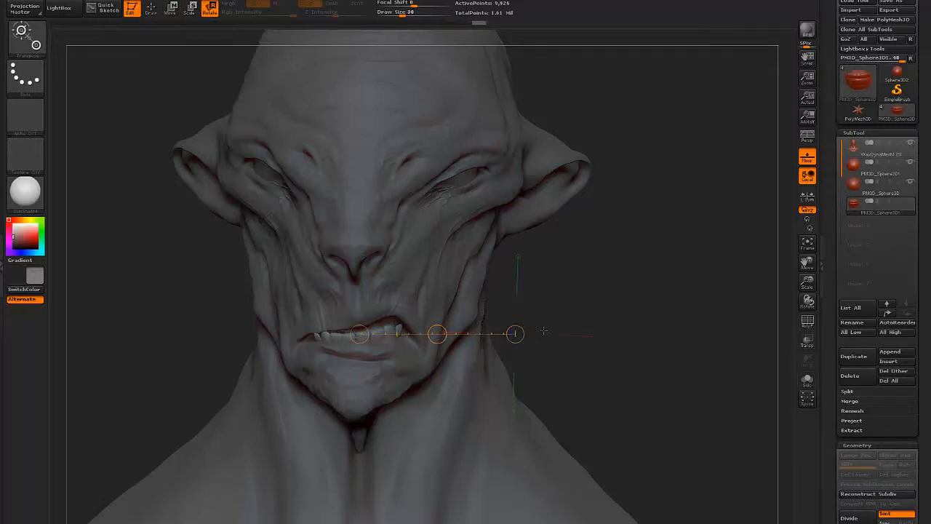
mouse_move(658, 313)
left_mouse_down()
mouse_move(624, 308)
mouse_move(703, 308)
mouse_move(658, 311)
left_mouse_up()
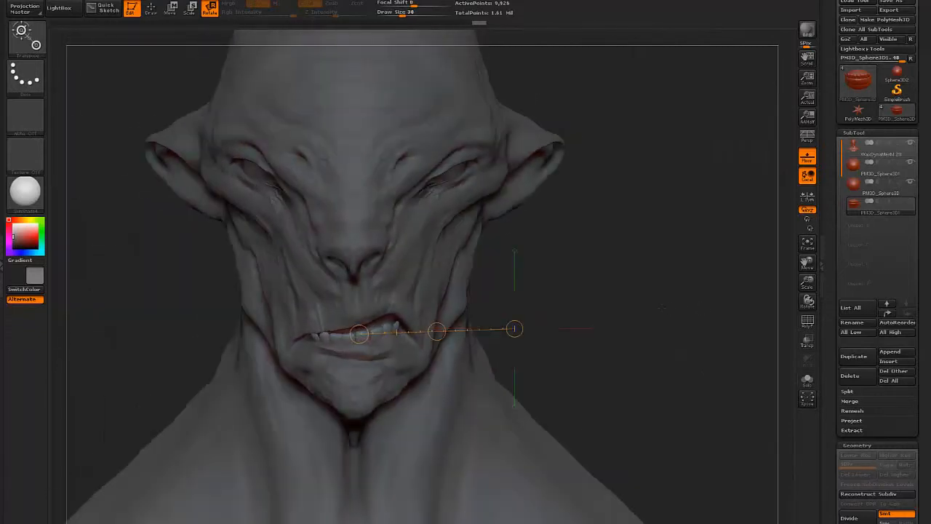
left_click(151, 9)
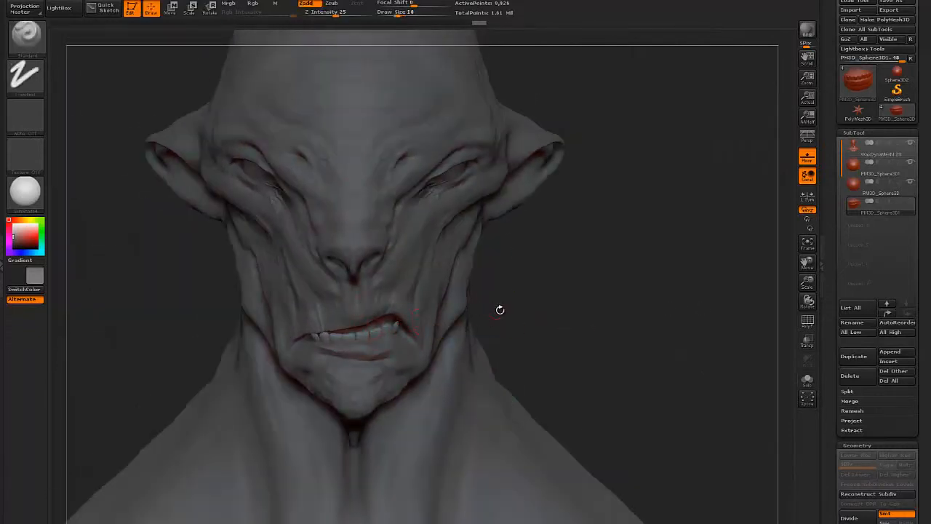
- Try the teeth subtool with two added subdivision levels, and undo both divisions
left_click_drag(541, 299, 594, 341, "ctrl")
left_click_drag(525, 288, 559, 355, "ctrl")
left_click_drag(895, 439, 909, 383)
left_click_drag(926, 445, 925, 381)
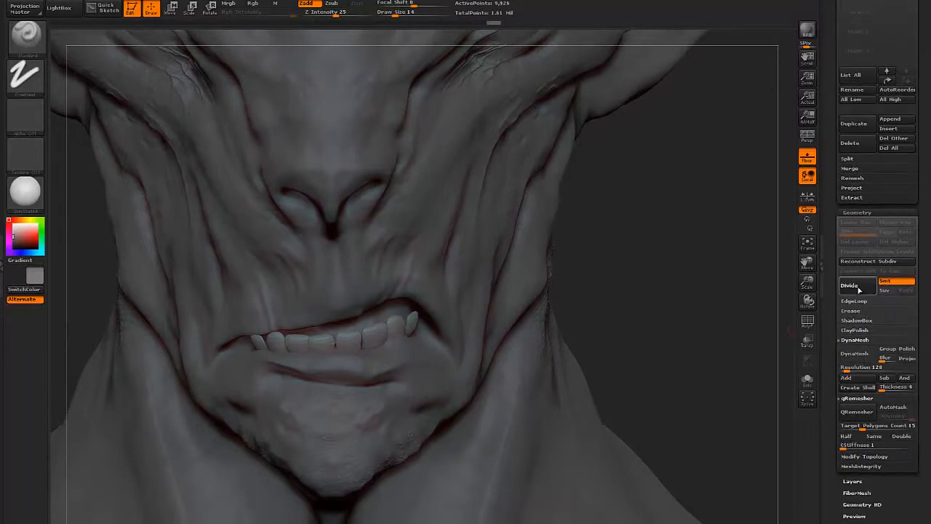
left_click(852, 286)
key("bracketleft")
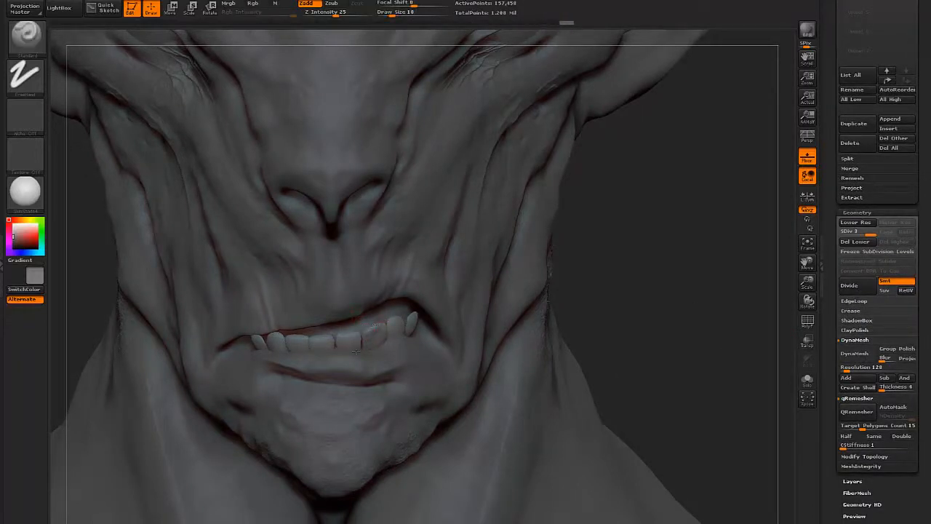
left_click_drag(607, 266, 384, 329)
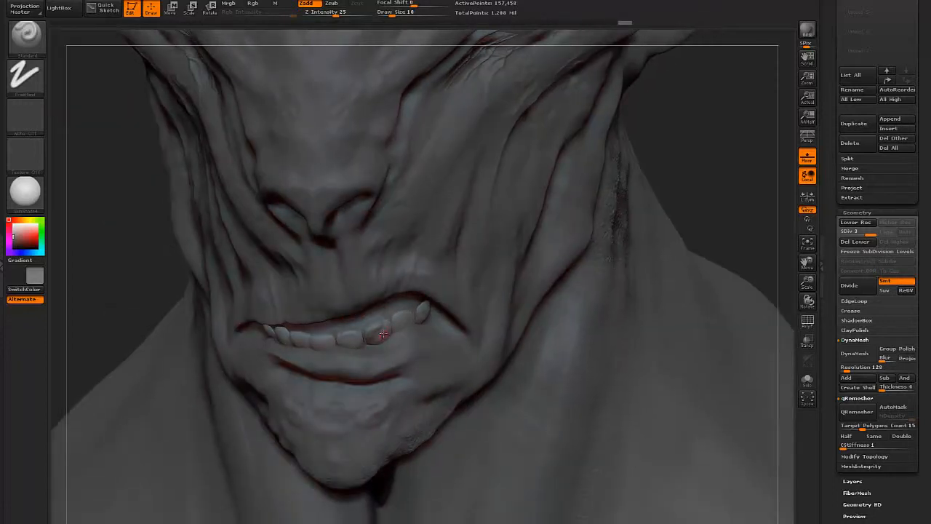
key("bracketright")
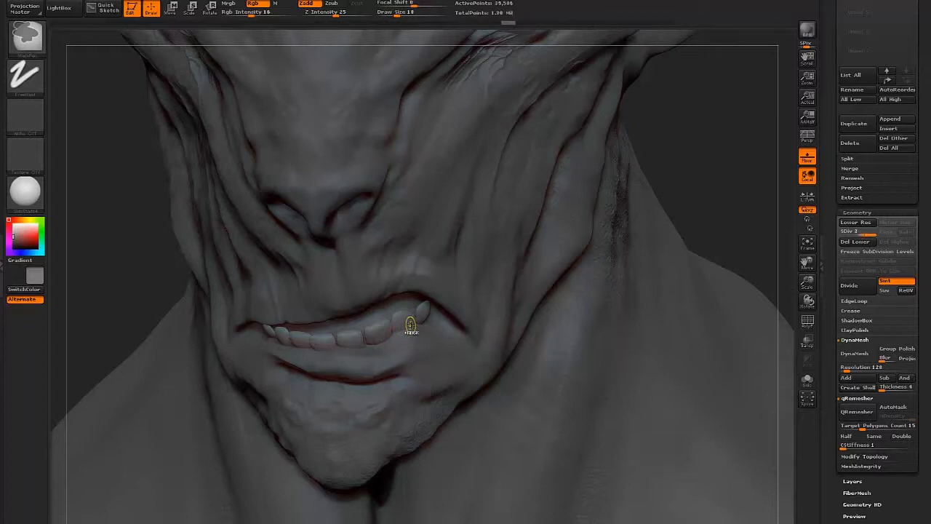
key("shift+d")
key("shift+d")
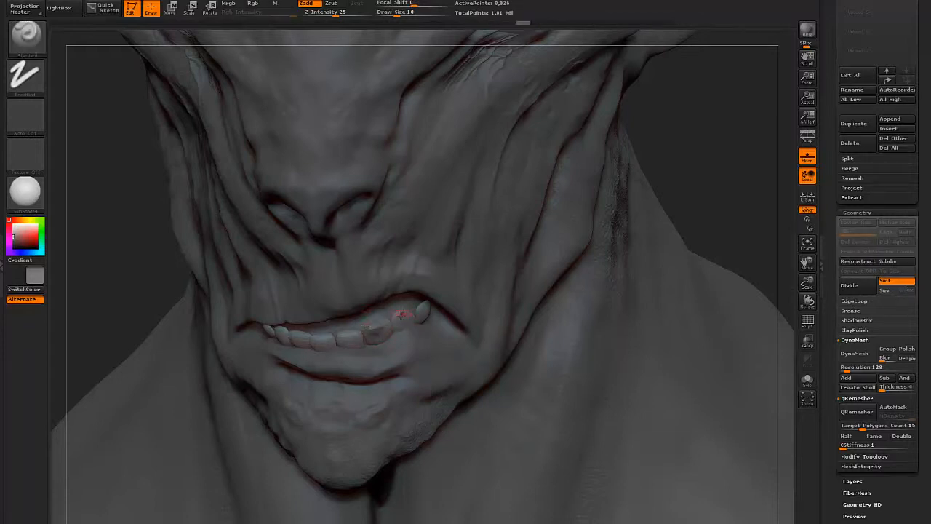
- Sculpt the individual teeth with the Standard brush at draw size 18, working from both sides of the mouth
right_click_drag(401, 314, 348, 333)
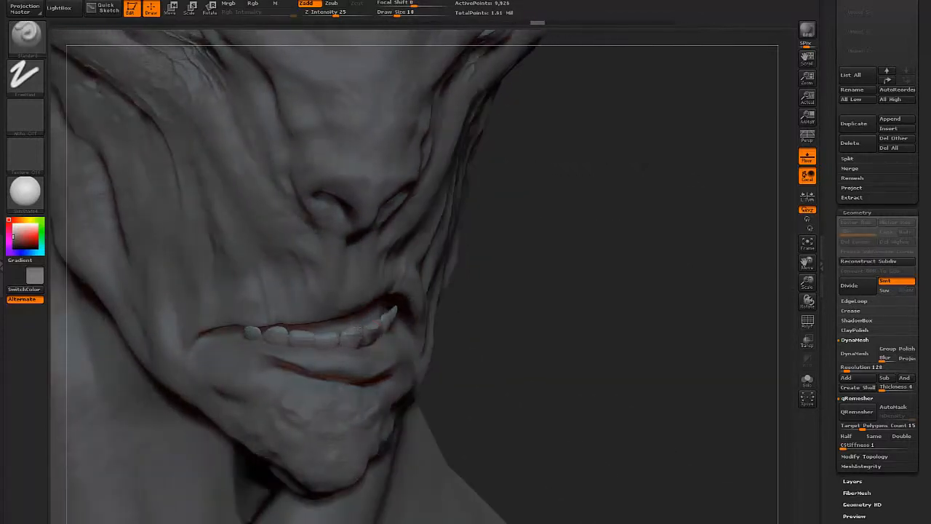
right_click_drag(554, 291, 432, 320)
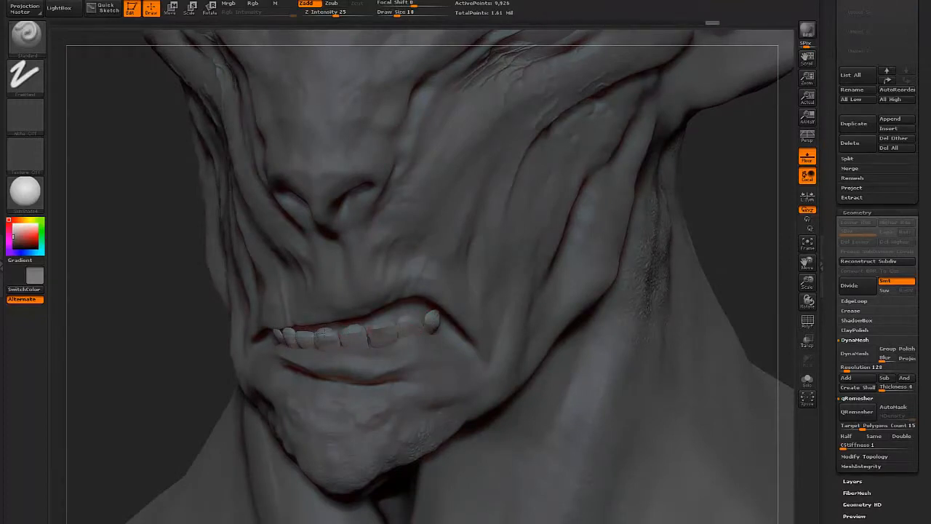
right_click_drag(317, 331, 352, 346)
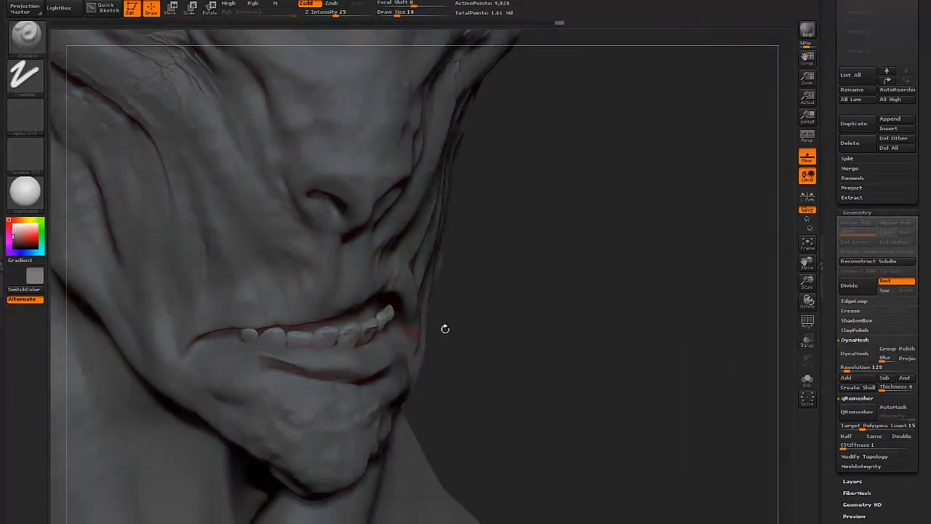
right_click_drag(443, 327, 370, 335)
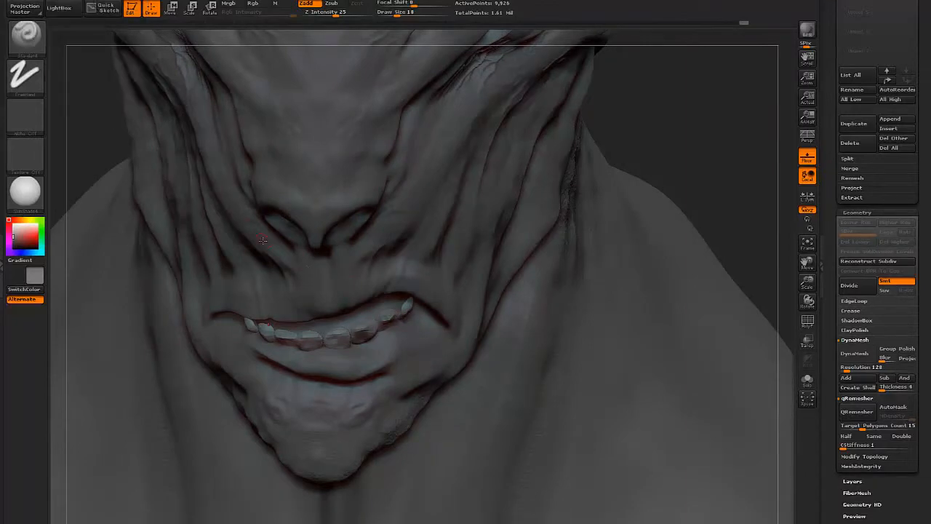
- Pull teeth on both sides of the row upward into pointed fangs with the Move brush at draw size 34
key("b")
key("m")
key("v")
mouse_move(651, 205)
left_mouse_down()
mouse_move(373, 324)
mouse_move(387, 298)
left_mouse_up()
left_click_drag(359, 329, 351, 313)
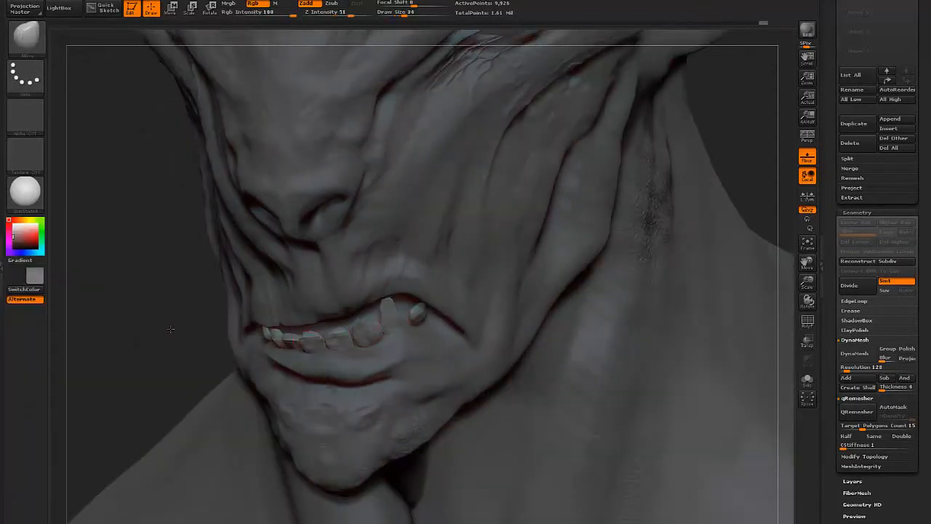
mouse_move(171, 329)
left_mouse_down()
mouse_move(238, 342)
mouse_move(261, 333)
mouse_move(241, 298)
left_mouse_up()
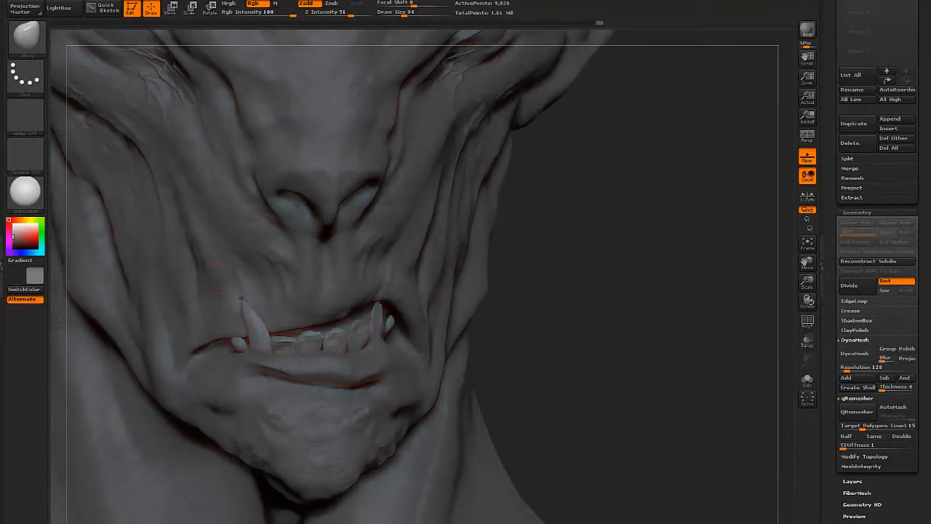
- Lengthen and sharpen the fang near the raised mouth corner, checking its shape from both sides
left_click_drag(533, 285, 448, 292)
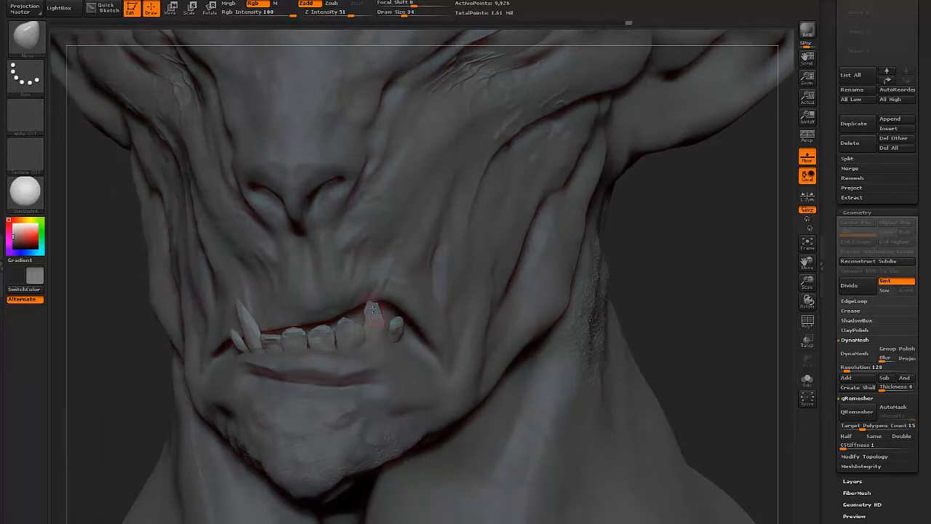
left_click_drag(373, 309, 382, 293)
mouse_move(547, 247)
left_mouse_down()
mouse_move(648, 248)
mouse_move(611, 255)
left_mouse_up()
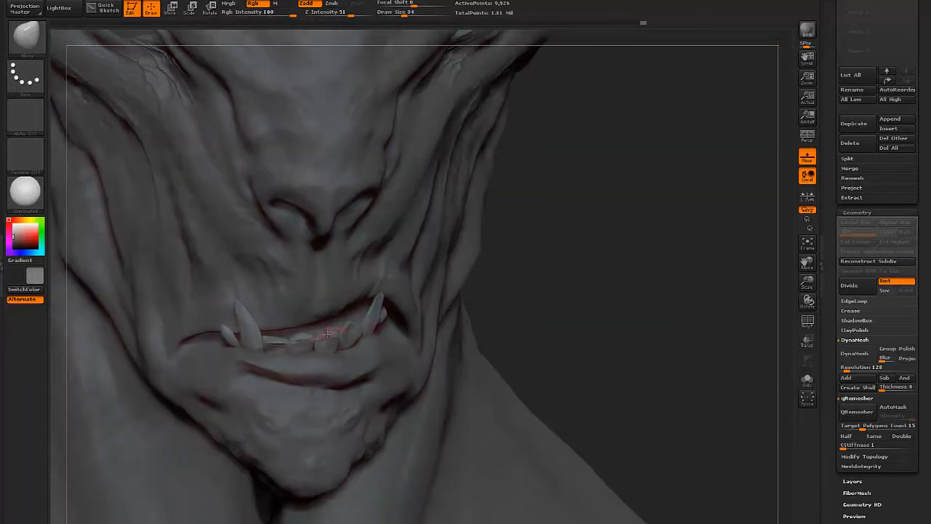
left_click_drag(541, 292, 434, 295)
- Smooth the front teeth, divide the teeth mesh once to subdivision level 2, and smooth the fang near the raised corner
left_click_drag(328, 339, 304, 341, "shift")
left_click_drag(338, 337, 364, 338, "shift")
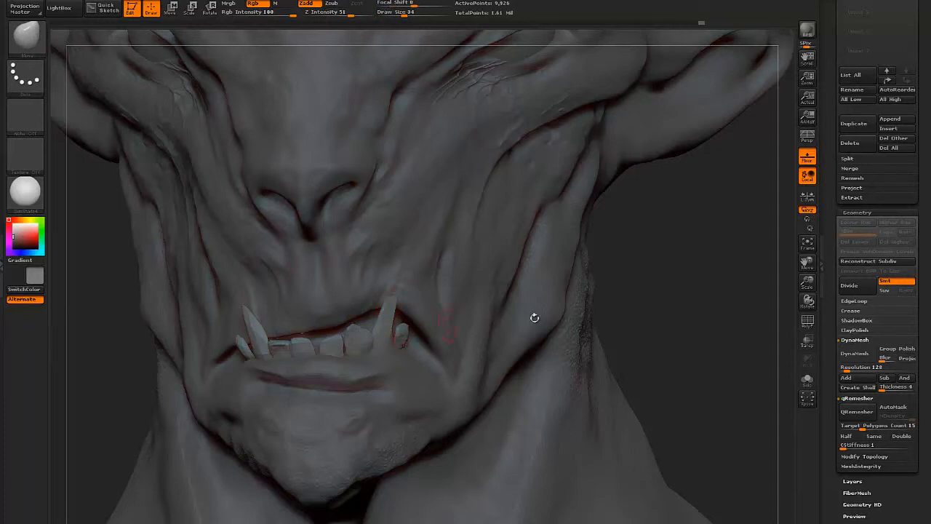
key("ctrl+d")
left_click_drag(393, 315, 394, 323, "shift")
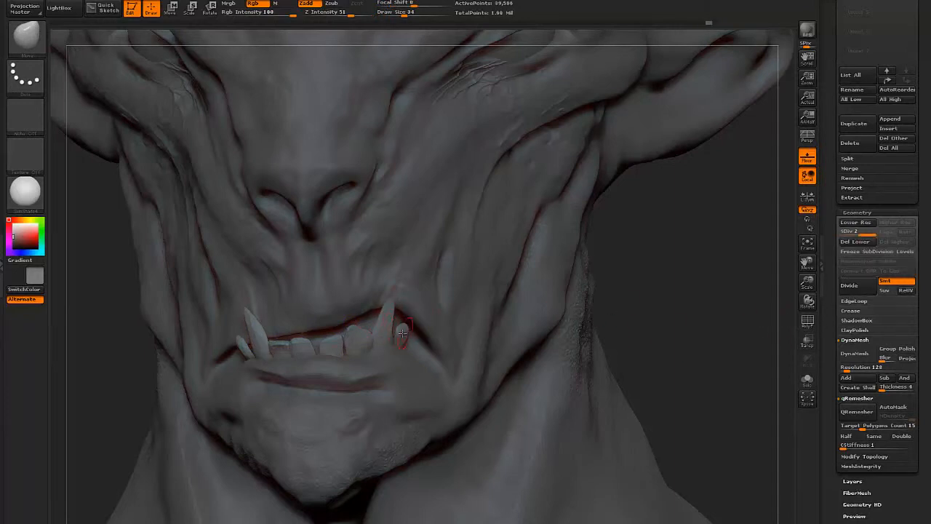
- Refine the teeth surfaces with the Standard brush at draw size 7
key("b")
key("s")
key("t")
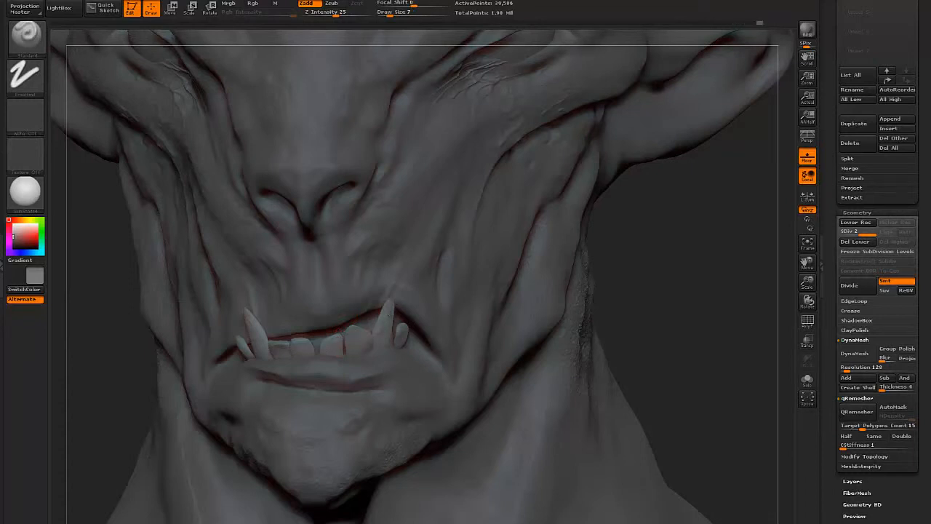
left_click_drag(130, 327, 243, 321)
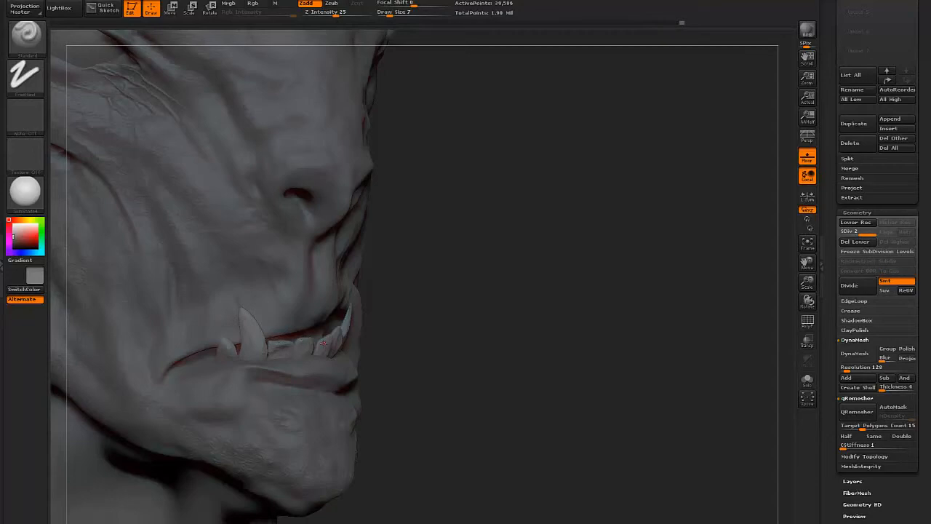
- Review the whole bust from several angles, ending on a straight front view
mouse_move(684, 317)
left_mouse_down()
mouse_move(615, 325)
mouse_move(643, 318)
mouse_move(540, 316)
left_mouse_up()
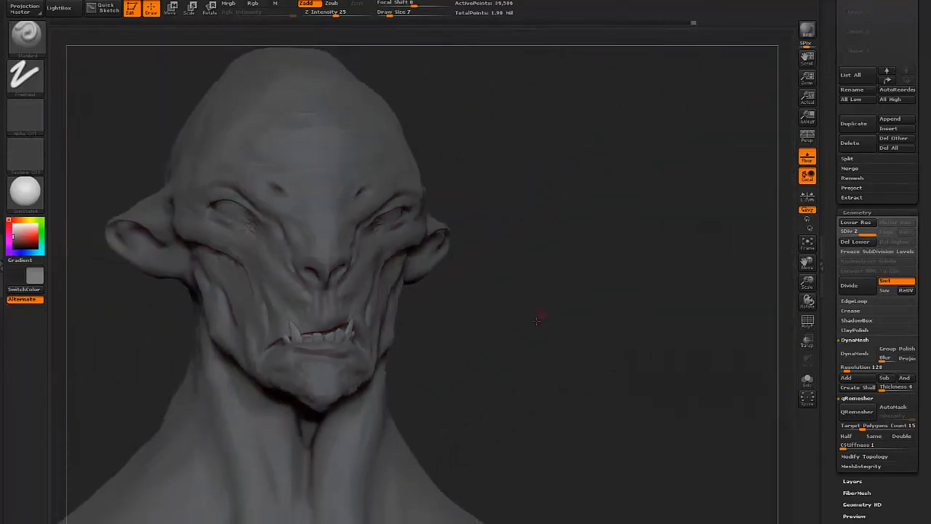
mouse_move(612, 322)
left_mouse_down()
mouse_move(556, 335)
mouse_move(568, 337)
mouse_move(549, 319)
left_mouse_up()
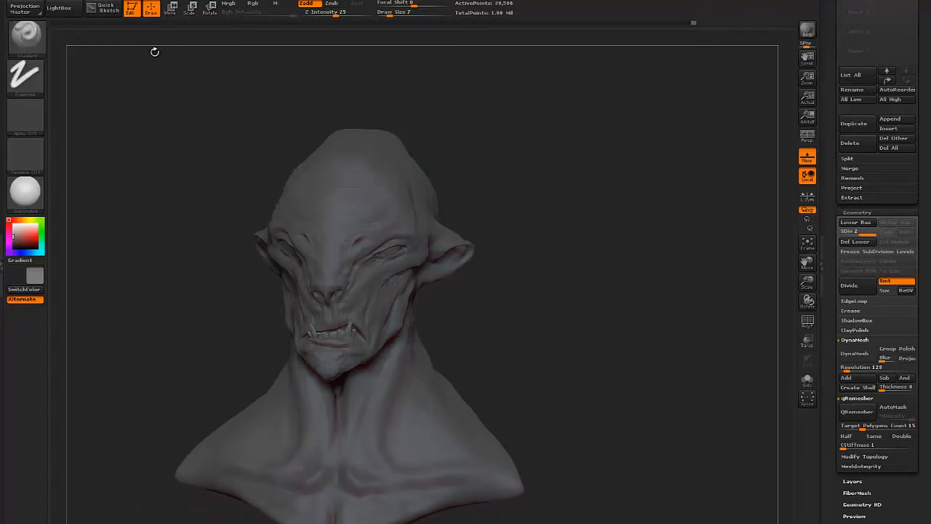
left_click_drag(239, 112, 314, 117, "shift")
left_click_drag(627, 240, 610, 194)
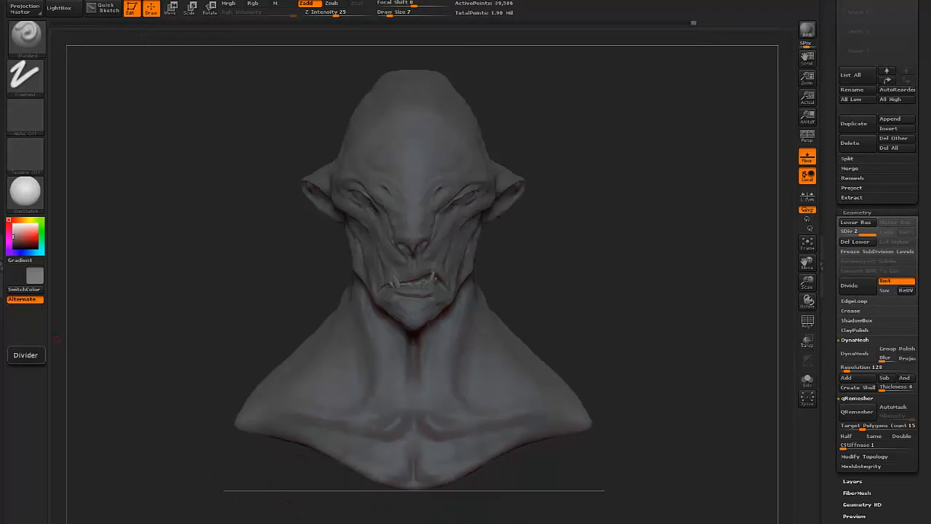